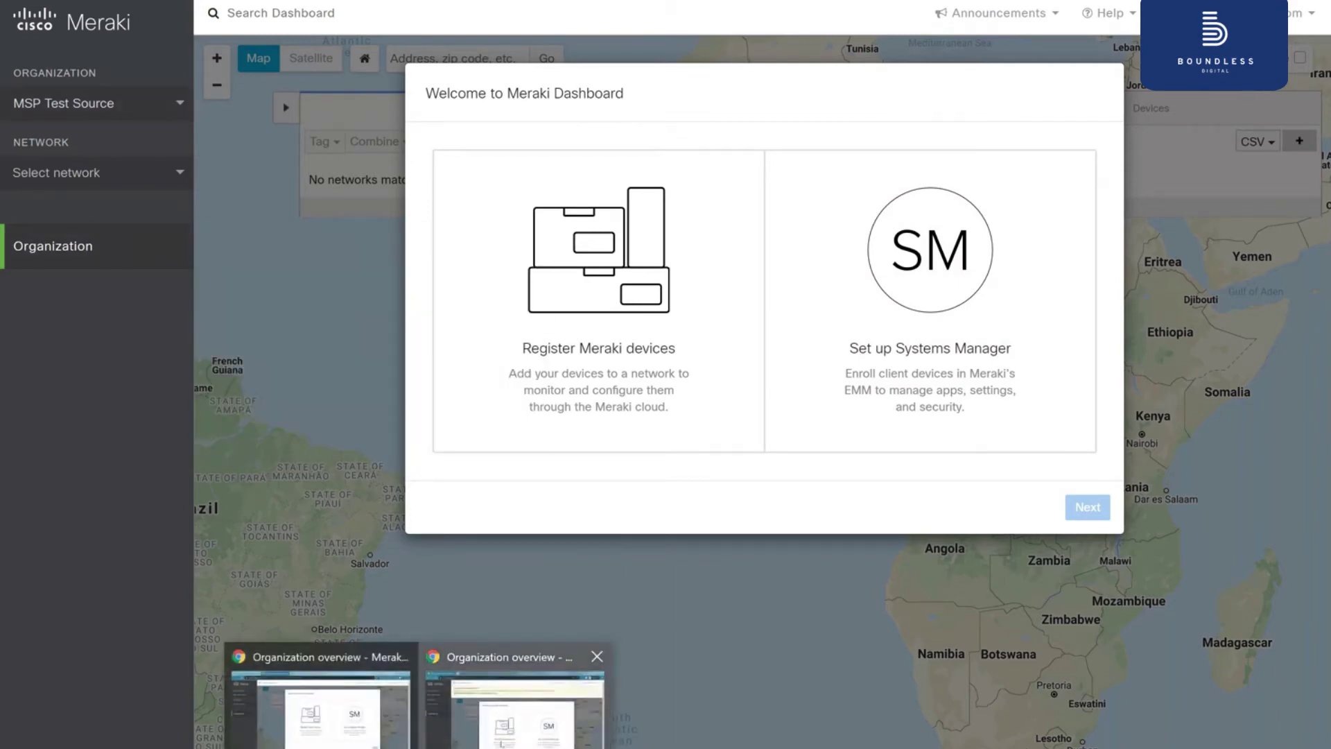
Switch to the MSP Test Target window, then back to the MSP Test Source window
left_click(514, 694)
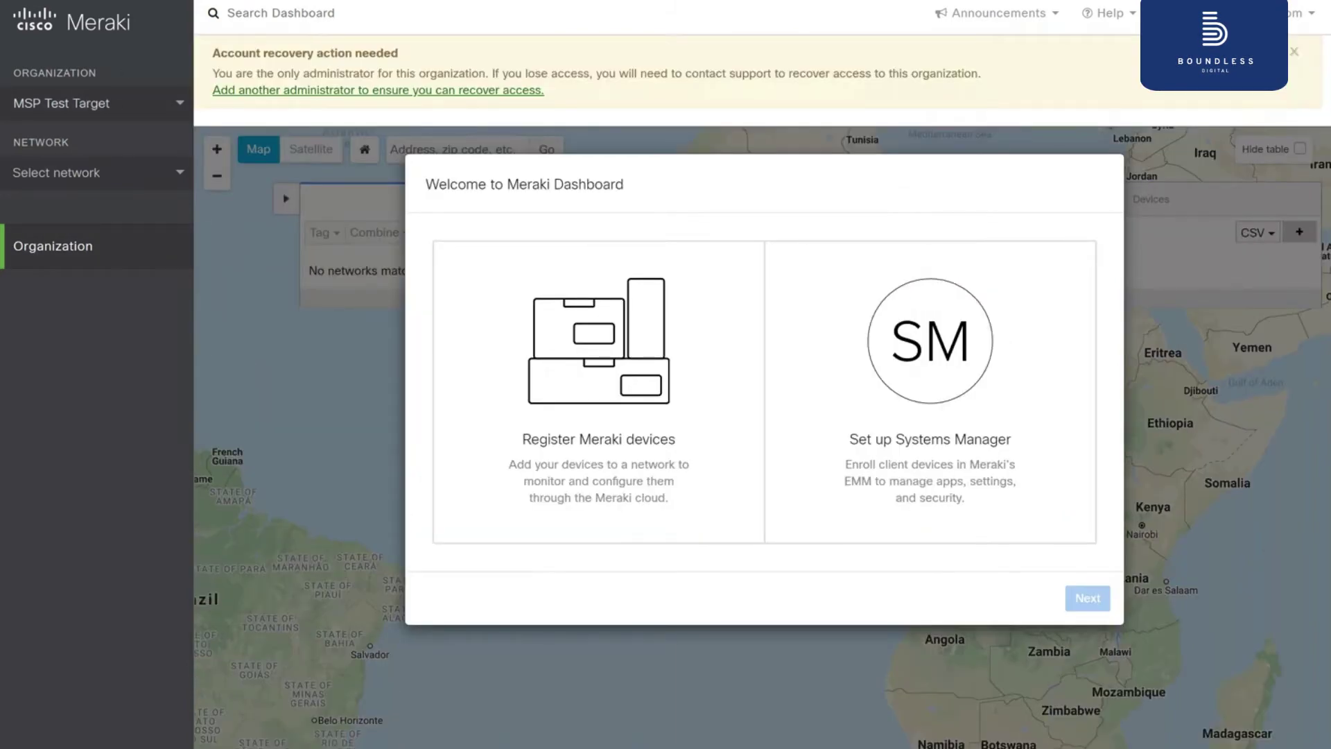
left_click(309, 704)
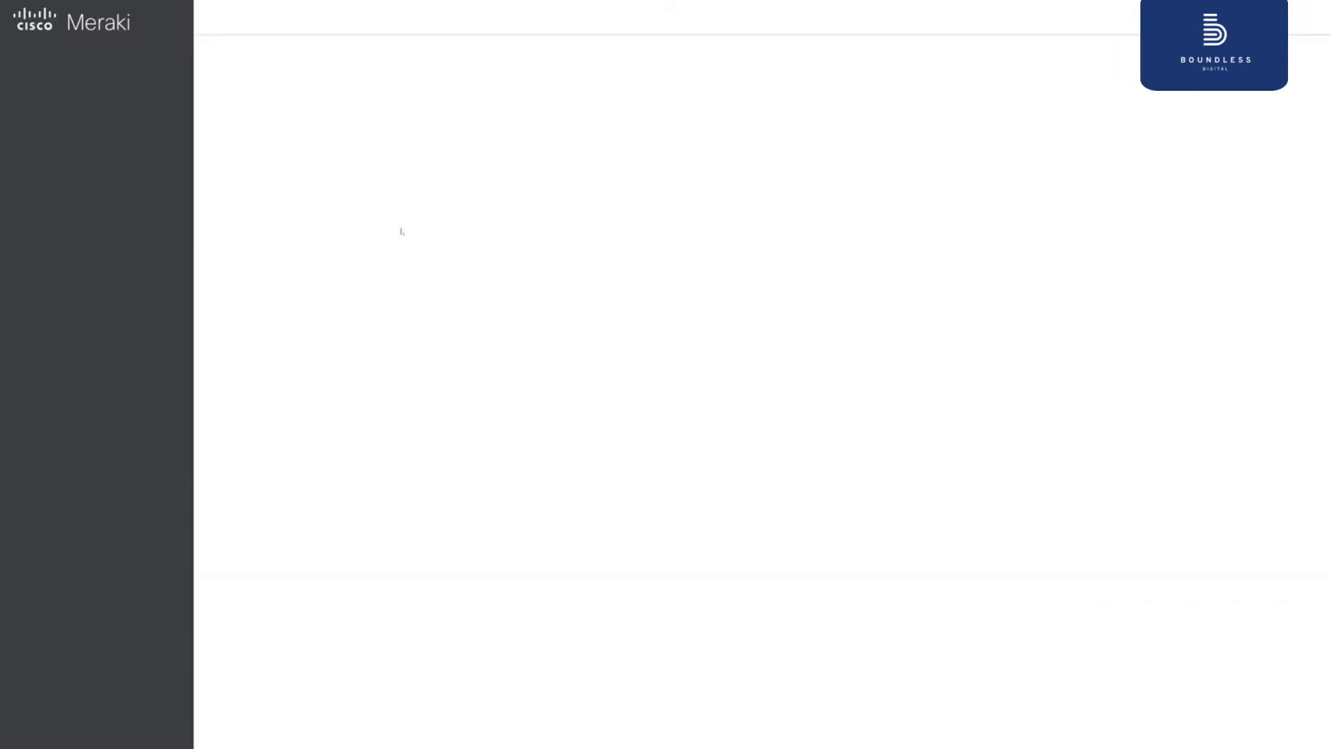
Create the network 'combined network test' with Combined hardware and the default Meraki configuration
left_click(408, 234)
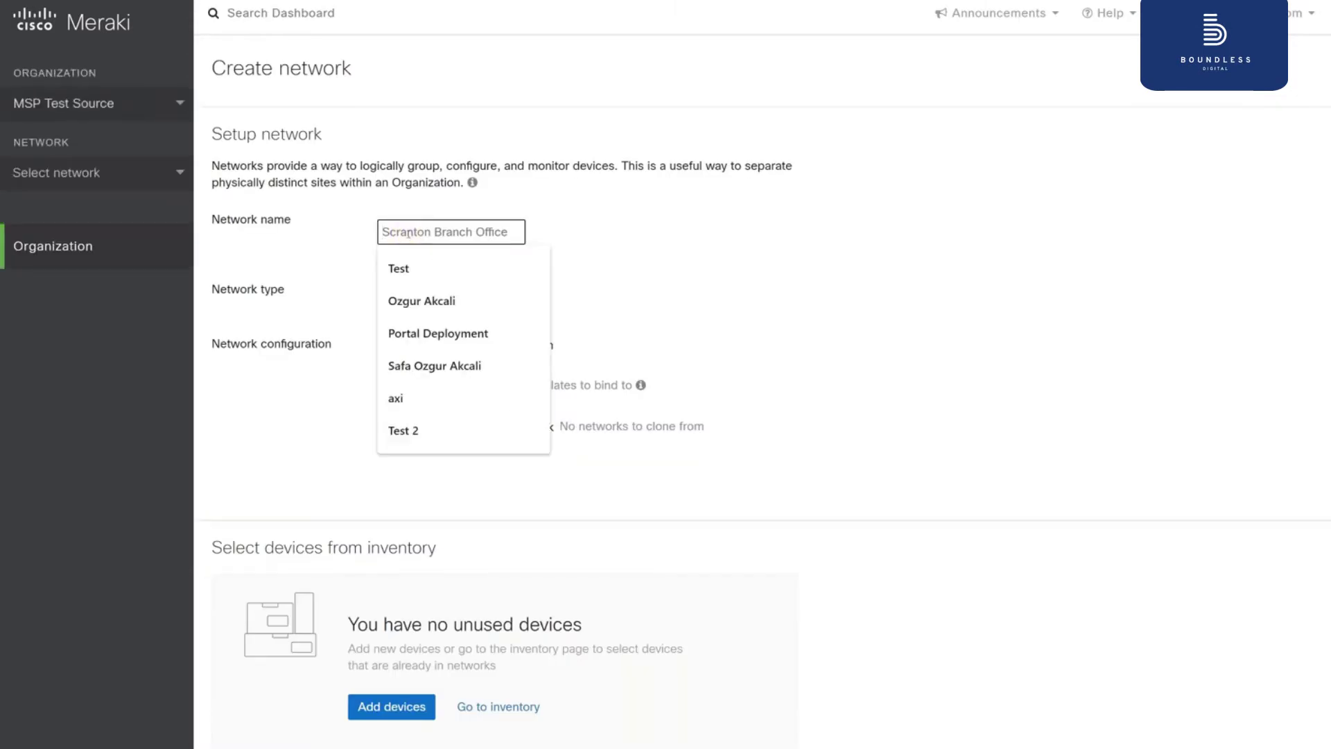
type("com")
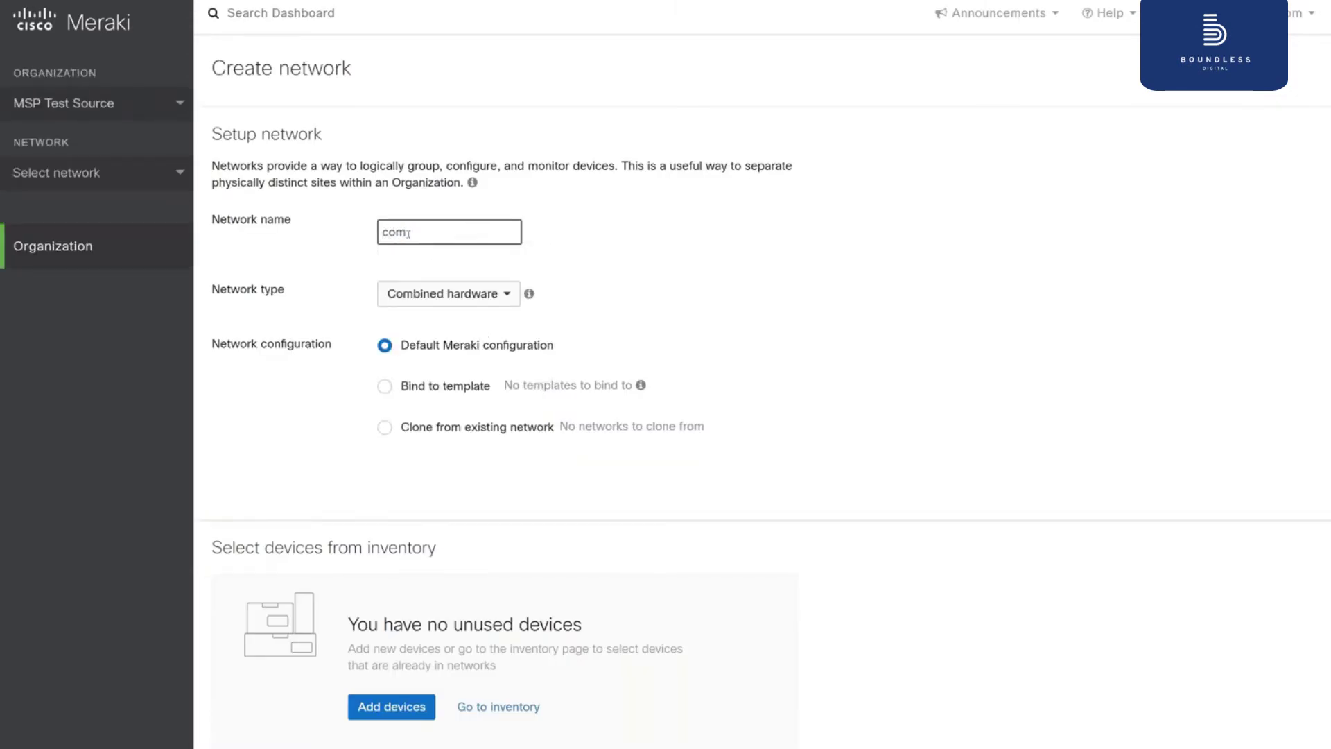
type("bined network t")
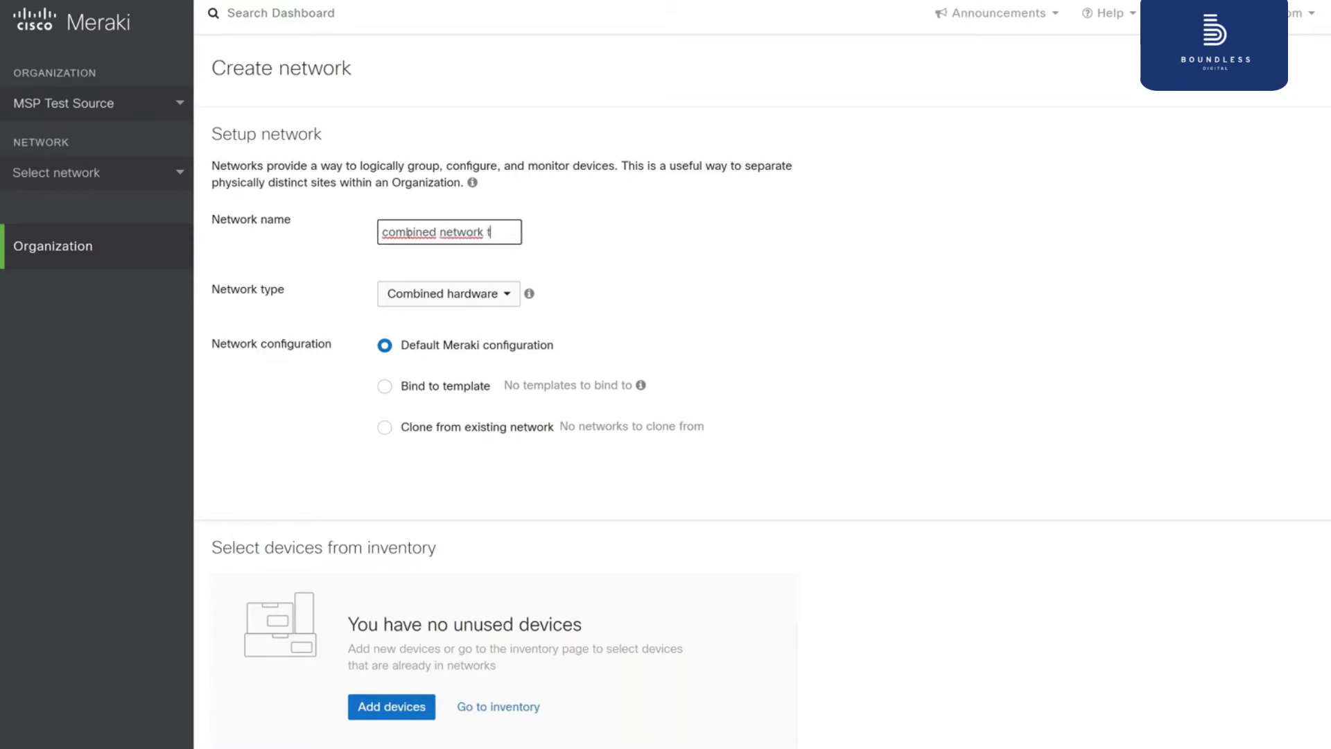
type("est")
scroll(784, 700, "down", 3)
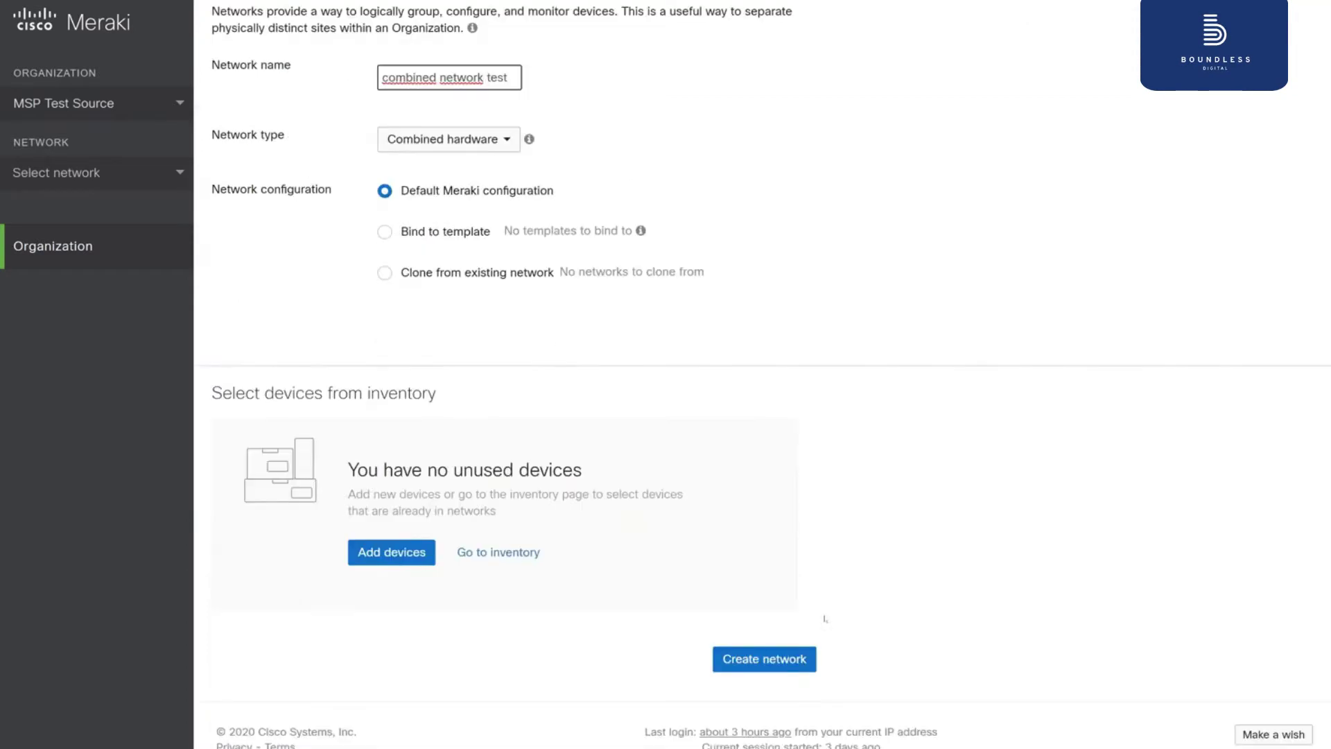
left_click(728, 662)
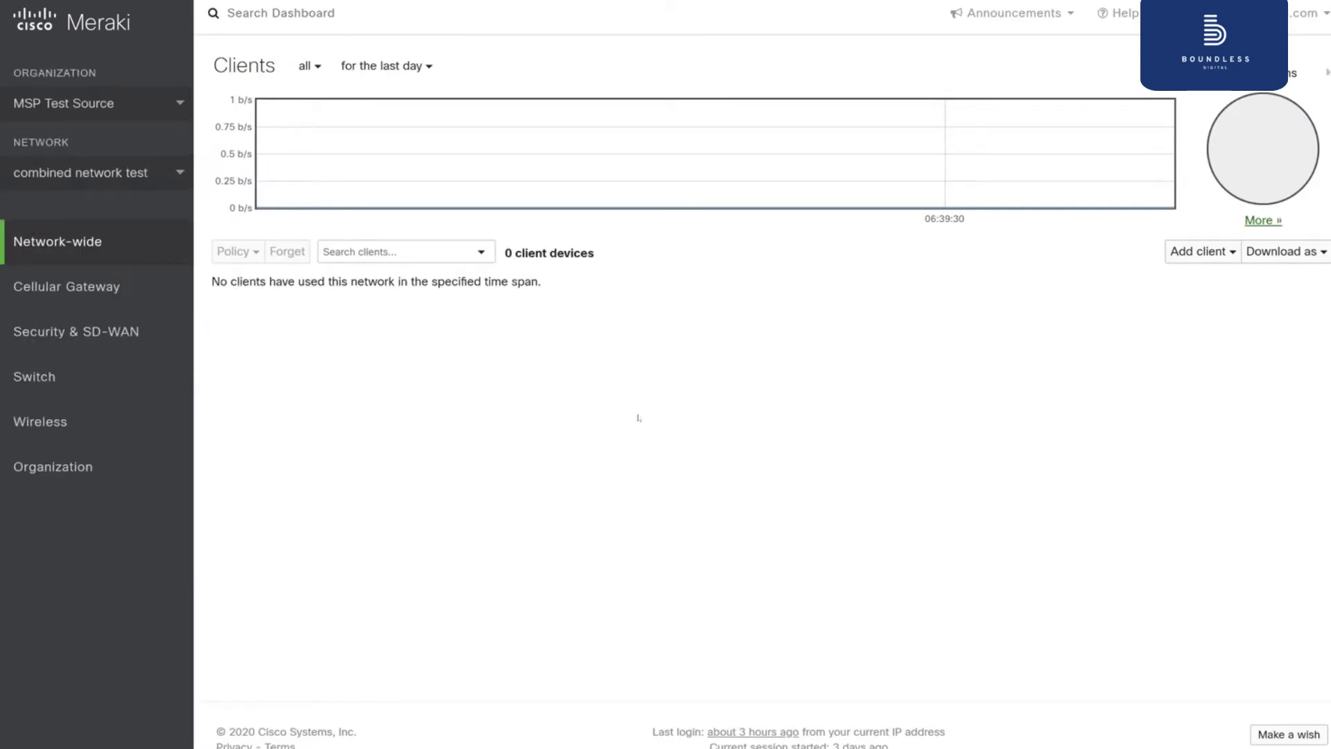
Set traffic analysis to Detailed and add a 'Test' pie-chart slice matching port 443
mouse_move(138, 243)
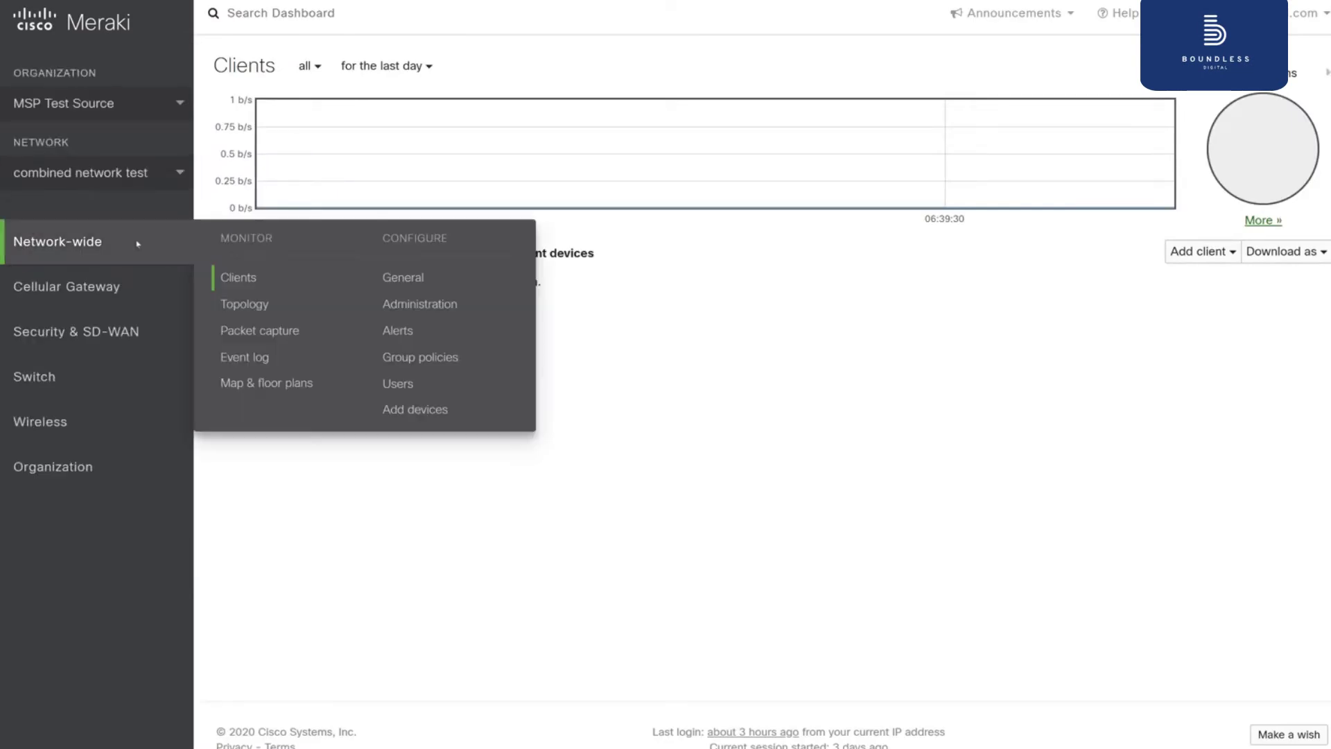
left_click(397, 281)
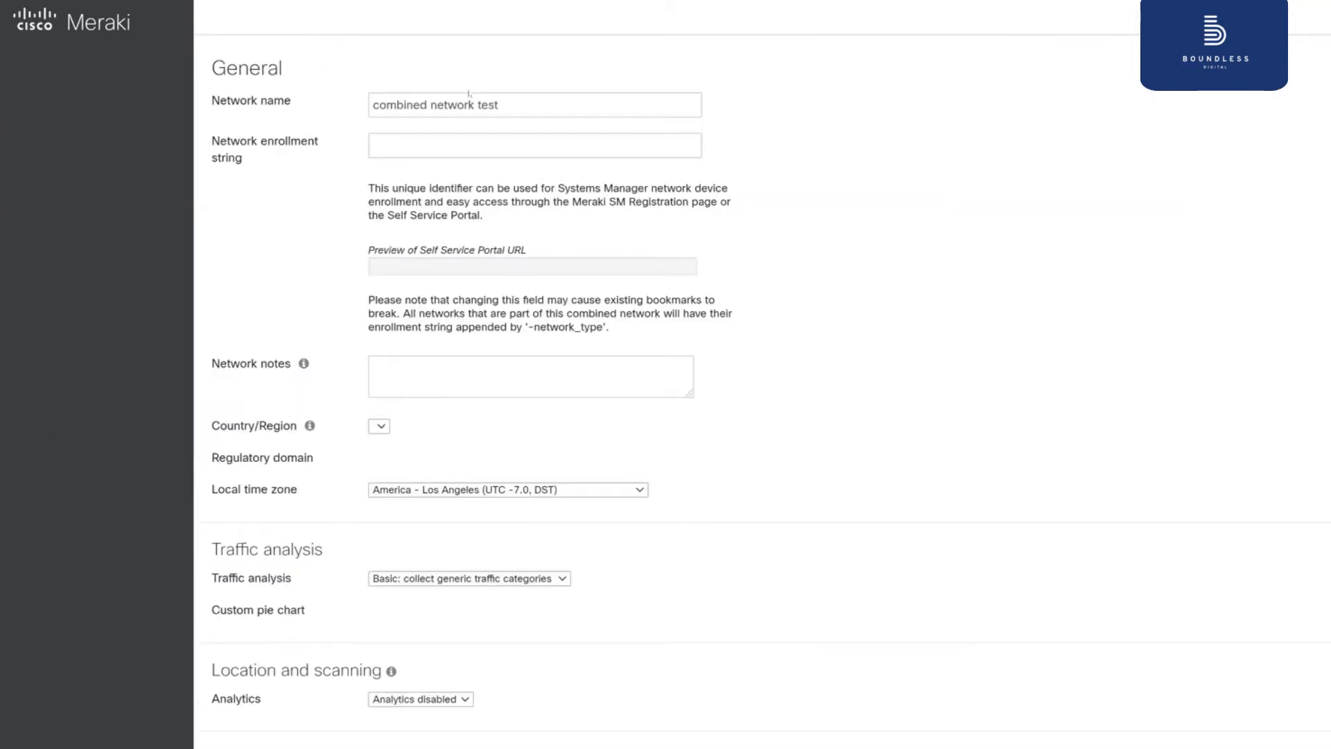
scroll(485, 416, "down", 2)
left_click(469, 483)
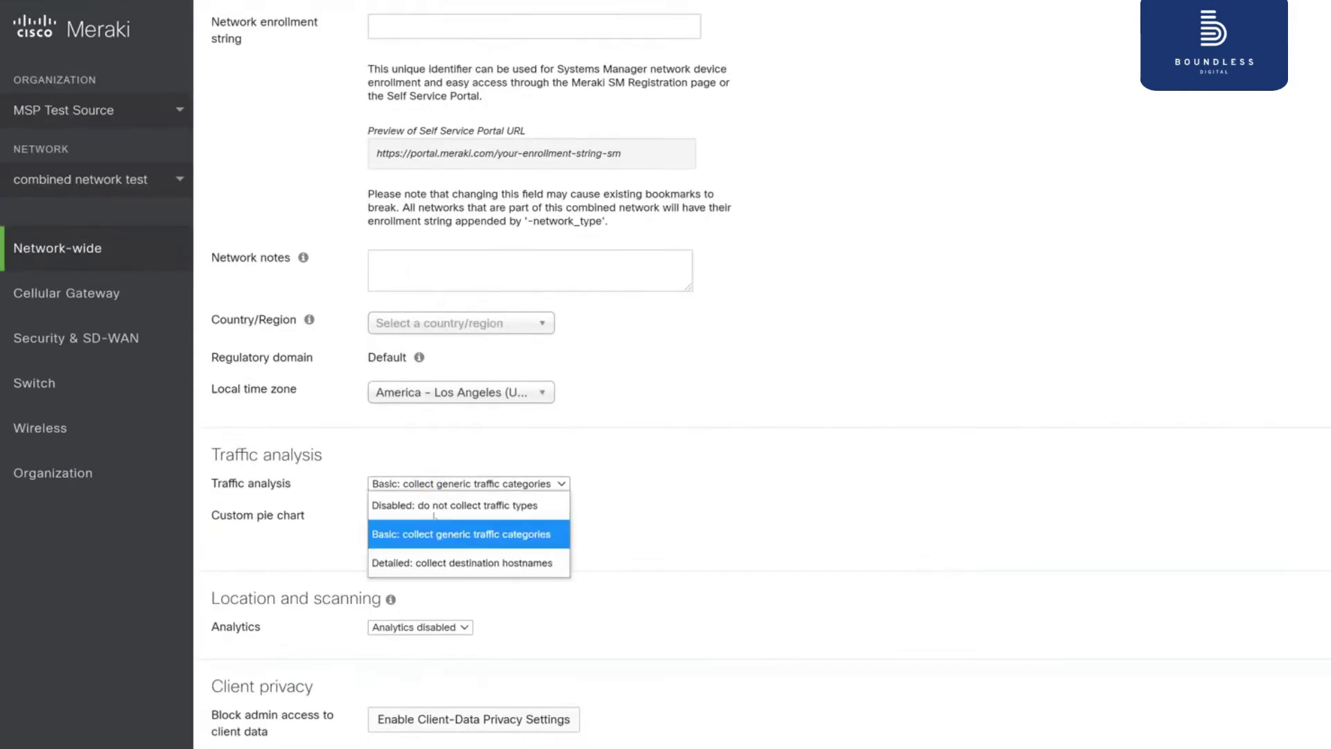
left_click(423, 564)
left_click(420, 533)
type("Test")
left_click(570, 506)
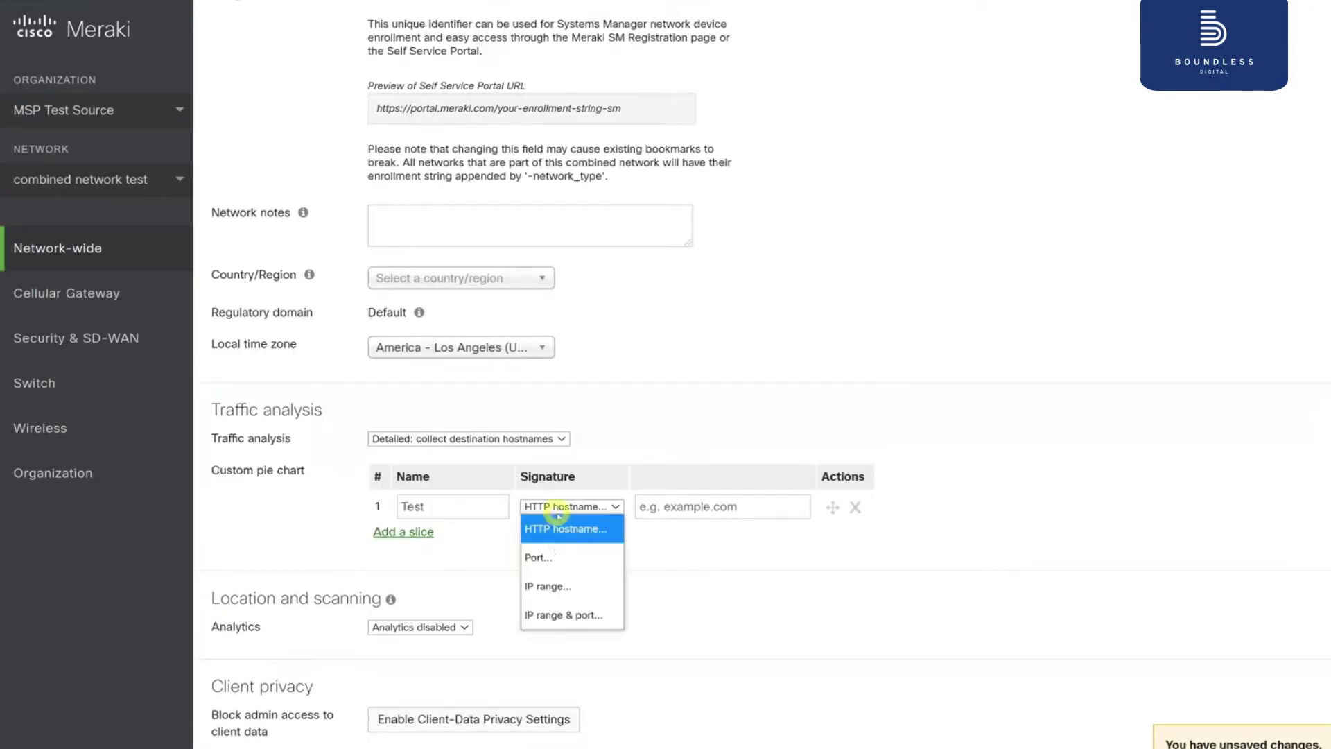
left_click(548, 557)
left_click(686, 507)
type("443")
Add syslog server 11.22.33.44 with the Flows and URLs roles
scroll(690, 514, "down", 10)
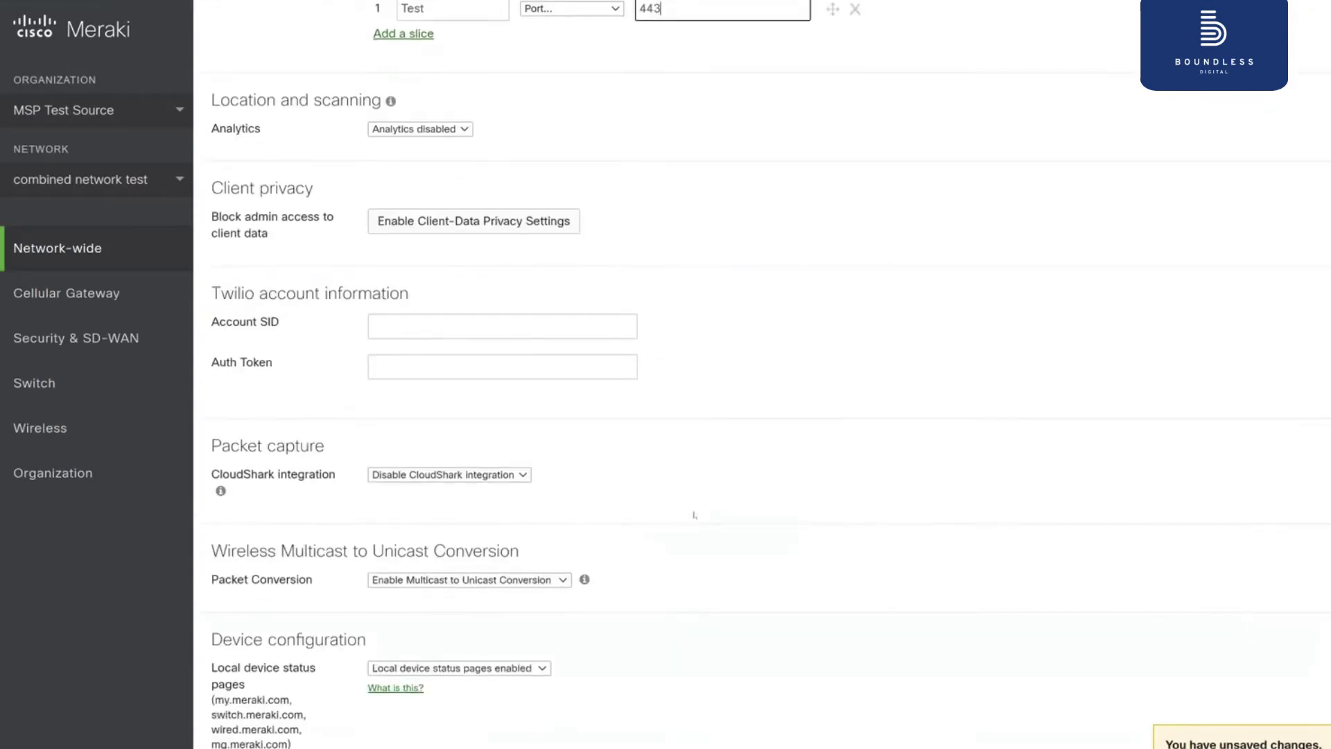
scroll(694, 515, "down", 5)
left_click(444, 540)
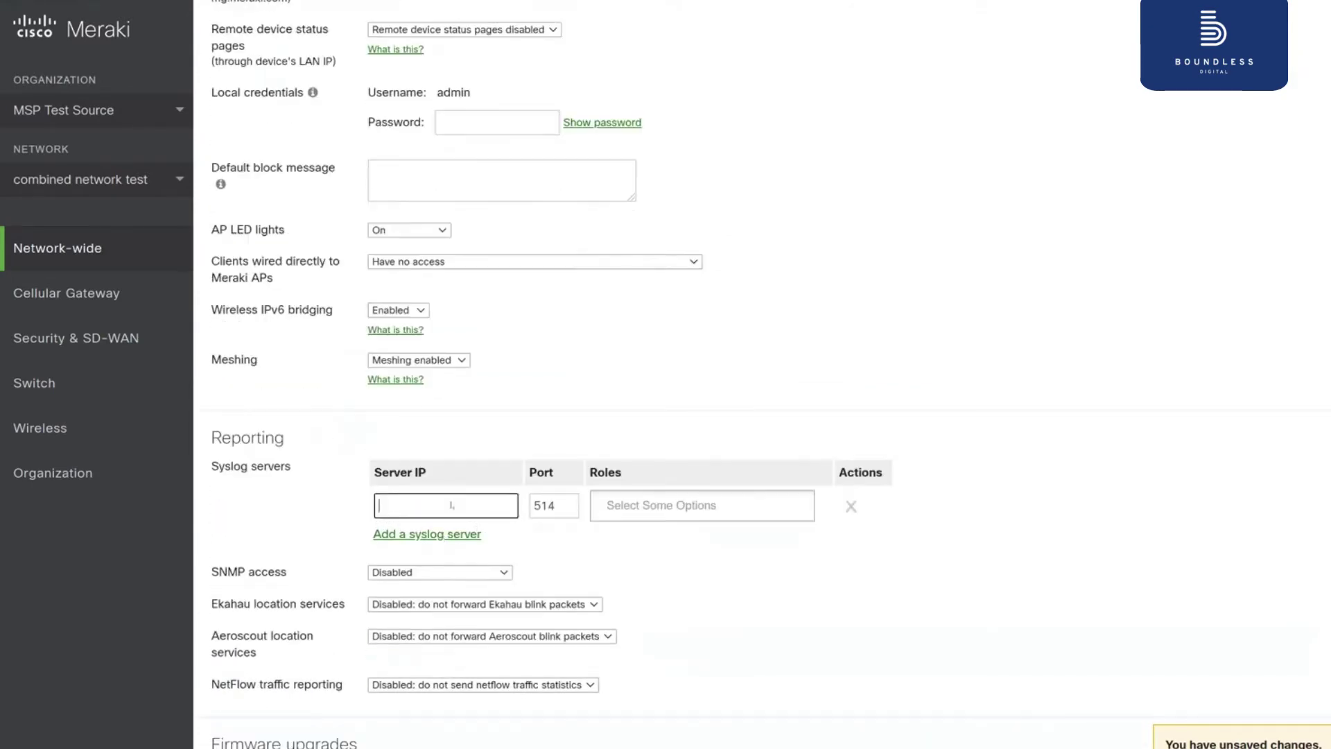
type("11.22.33.44")
left_click(685, 505)
left_click(618, 553)
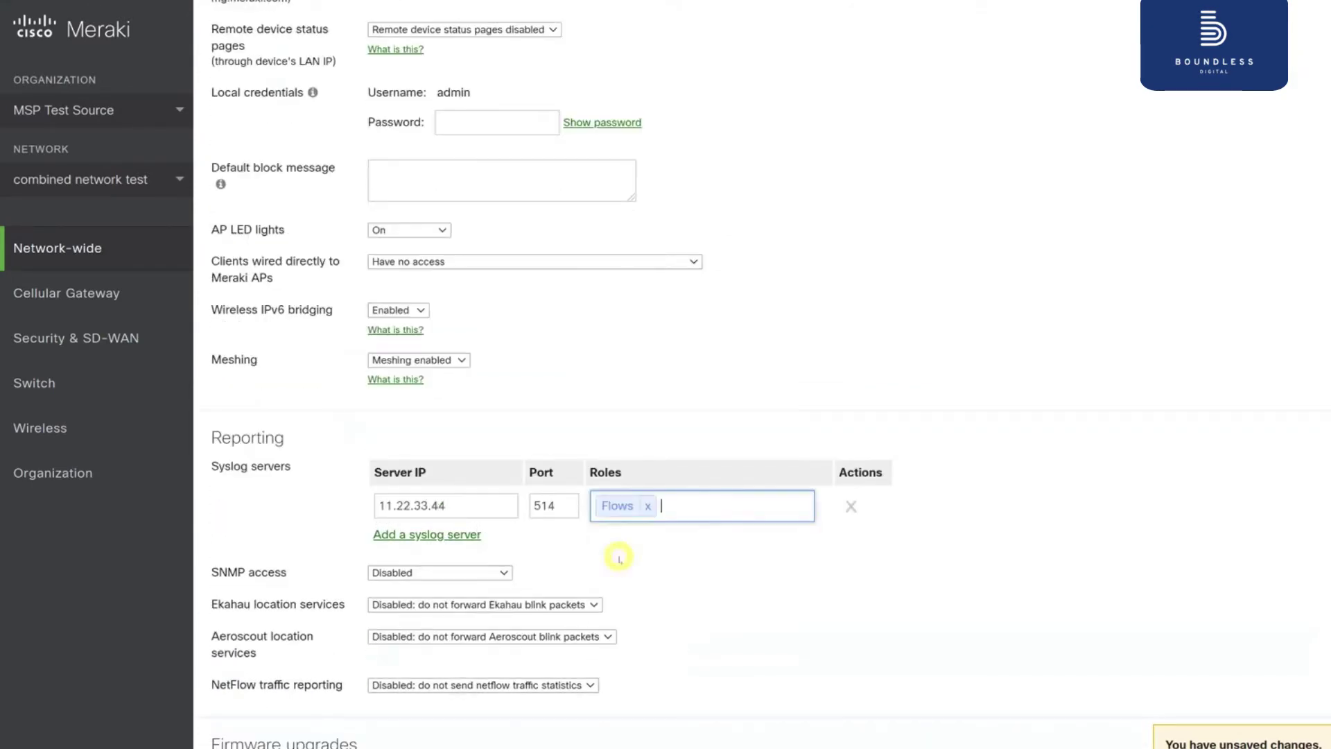
left_click(624, 509)
left_click(618, 573)
Set SNMP access to V3 and add user 'testuser' with its passphrase
left_click(444, 572)
left_click(432, 651)
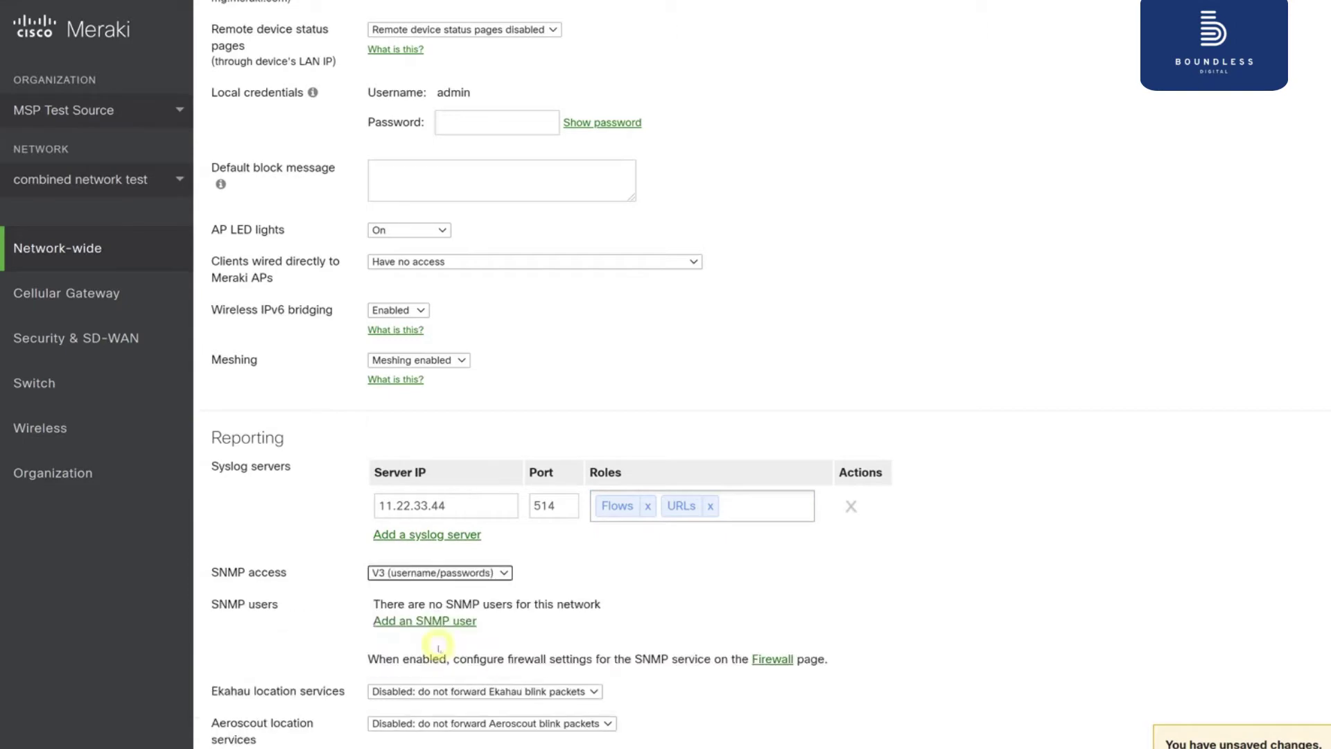
left_click(424, 621)
left_click(415, 595)
type("testuser")
key("Tab")
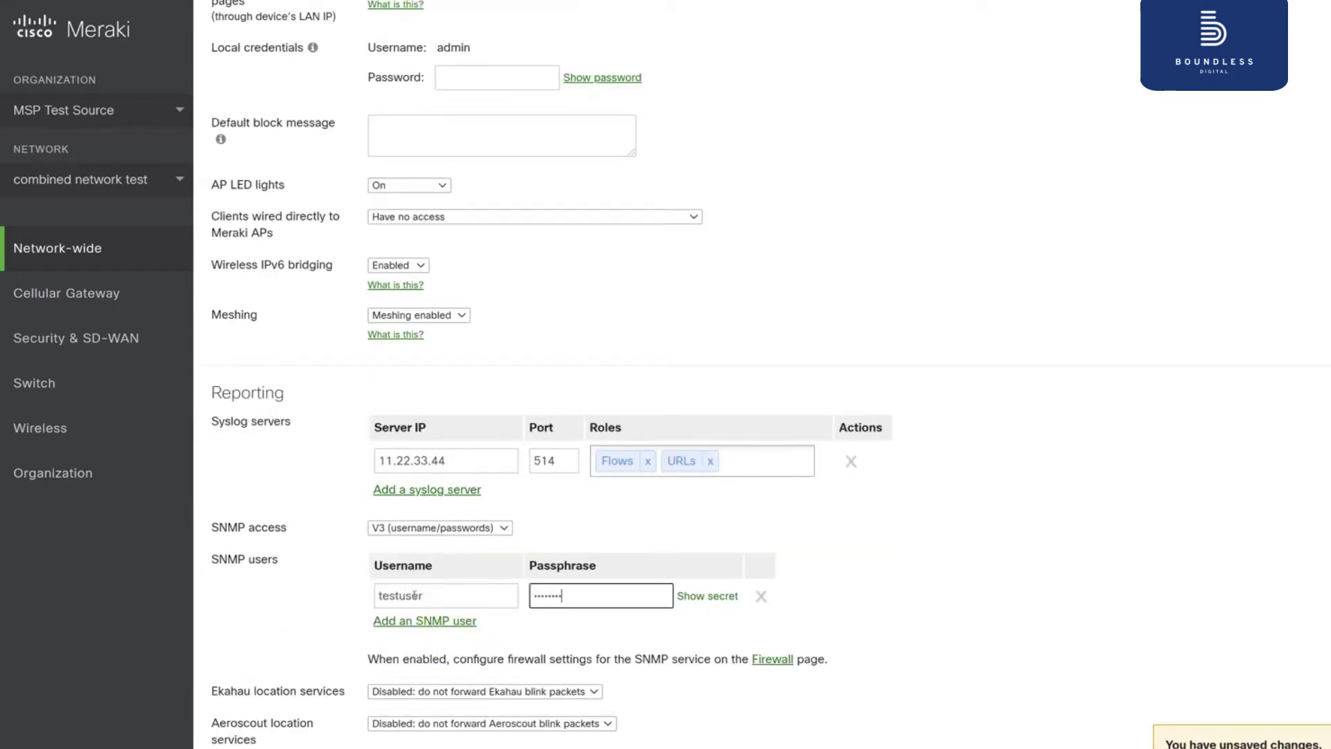
Enable NetFlow reporting to collector 11.22.33.44 on port 80 and save the general settings
scroll(426, 624, "down", 2)
left_click(437, 652)
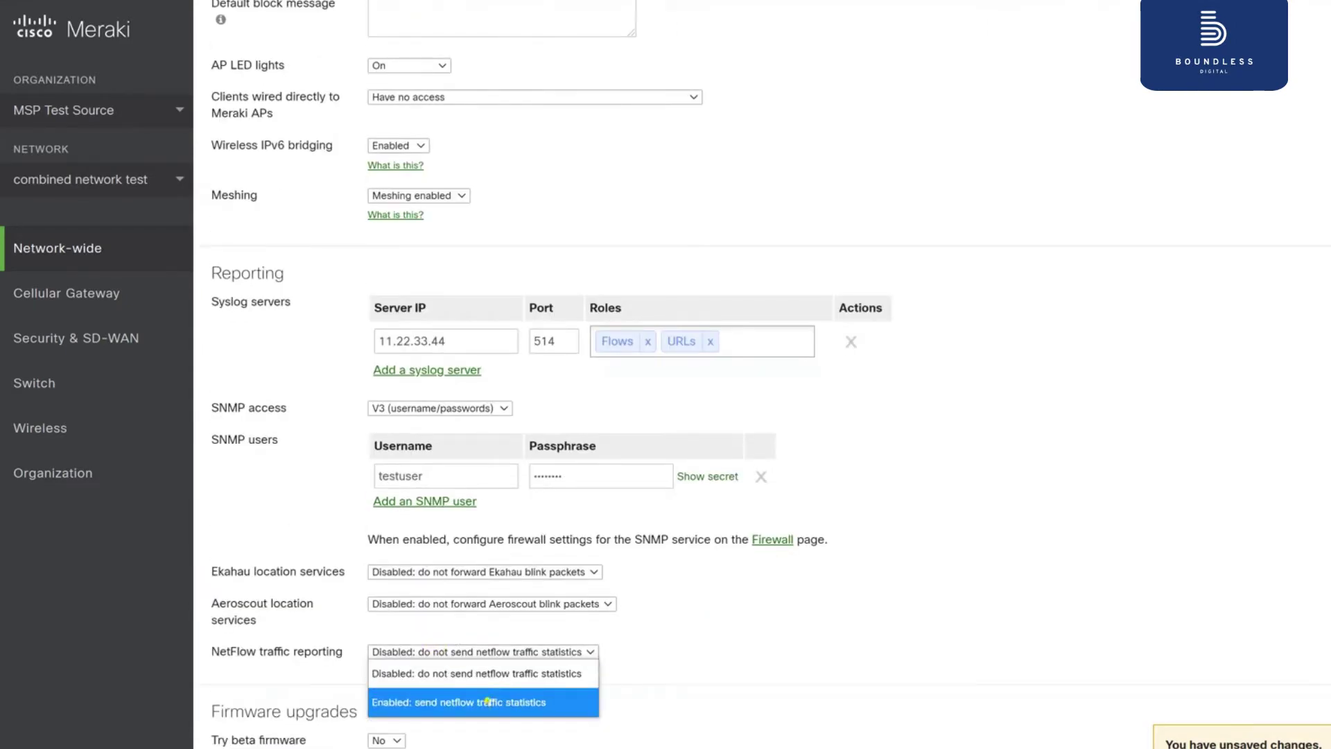
left_click(457, 702)
scroll(458, 702, "down", 2)
left_click(399, 534)
type("11.")
left_click(396, 569)
left_click(397, 573)
left_click(386, 611)
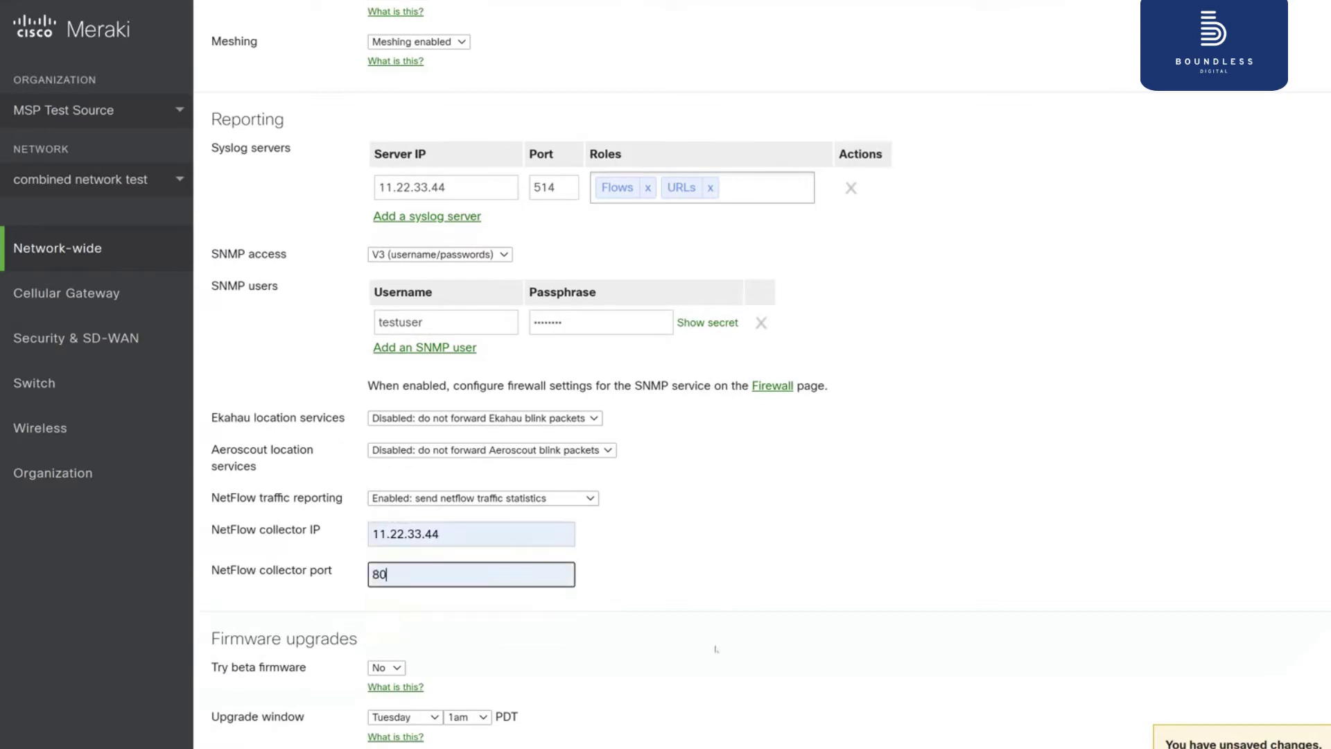
scroll(693, 555, "down", 15)
left_click(738, 683)
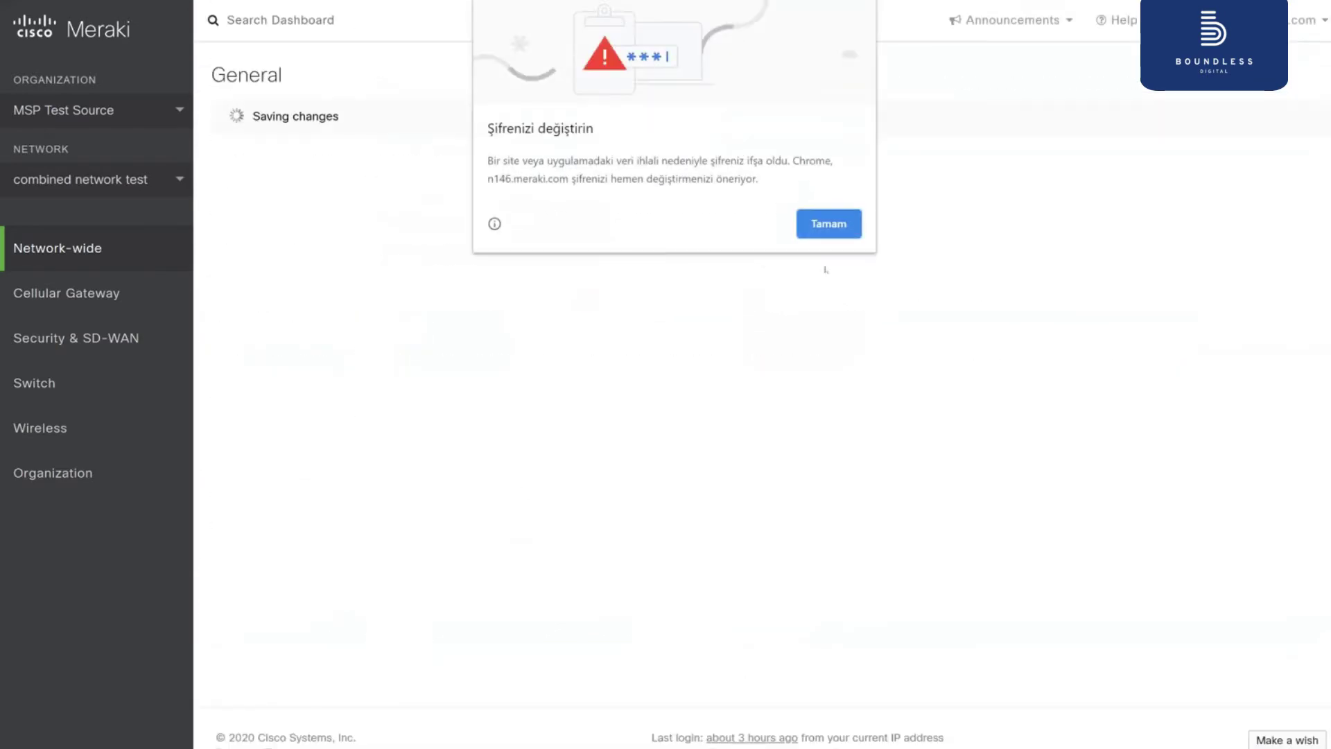
left_click(829, 222)
In alert settings, add a webhook HTTP server named 'Test' using the suggested URL
mouse_move(97, 248)
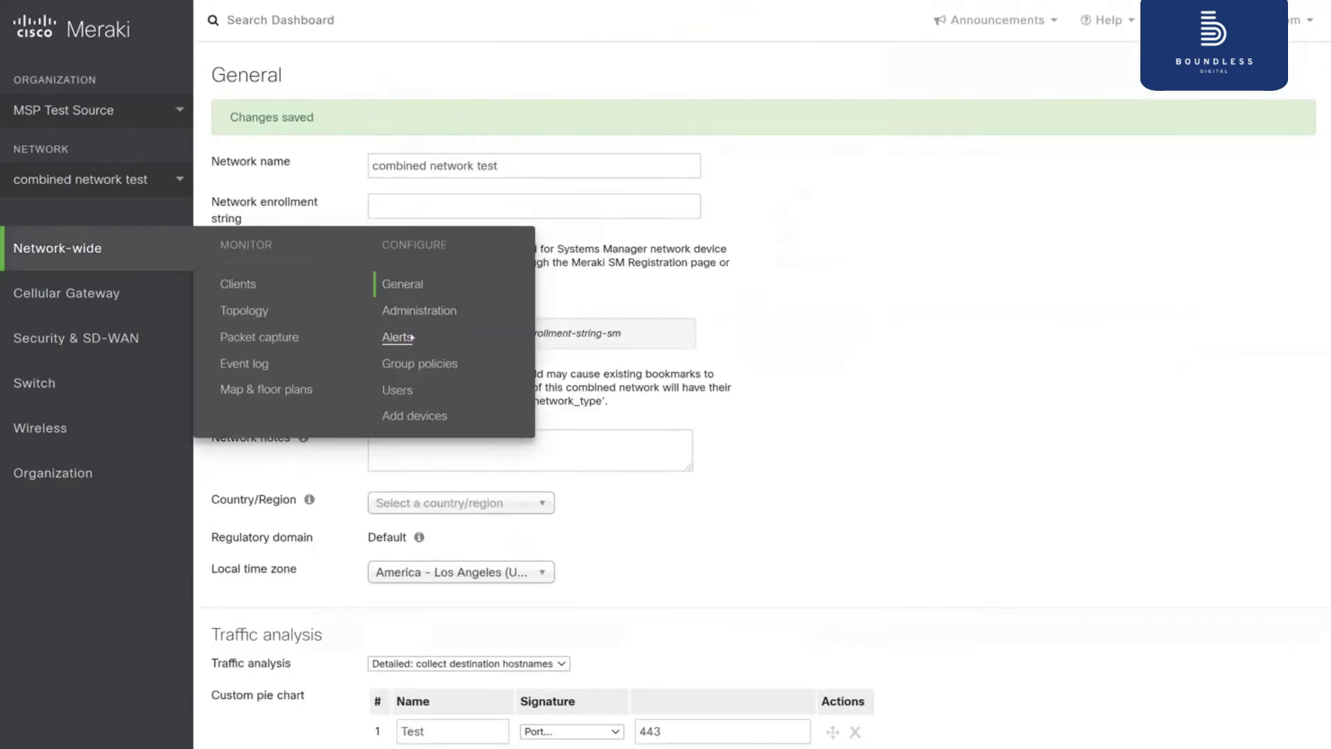
left_click(412, 337)
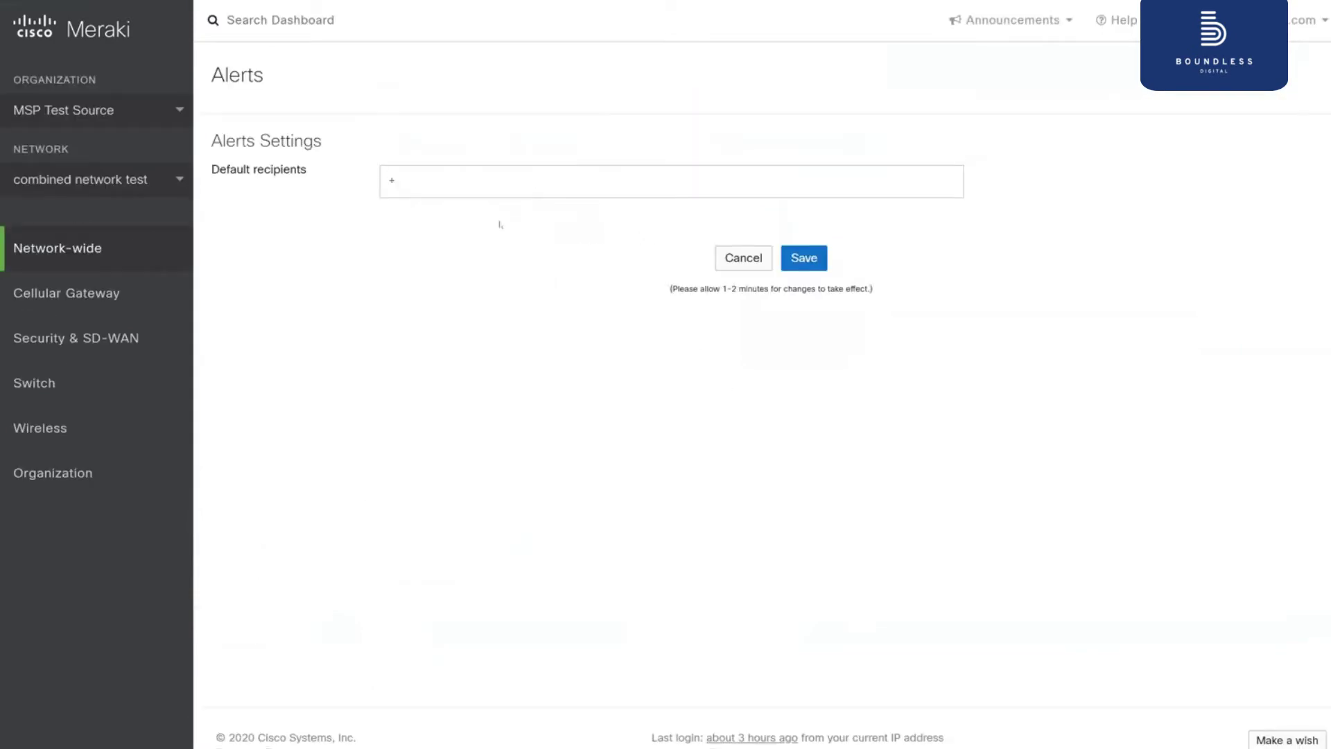
scroll(837, 529, "down", 6)
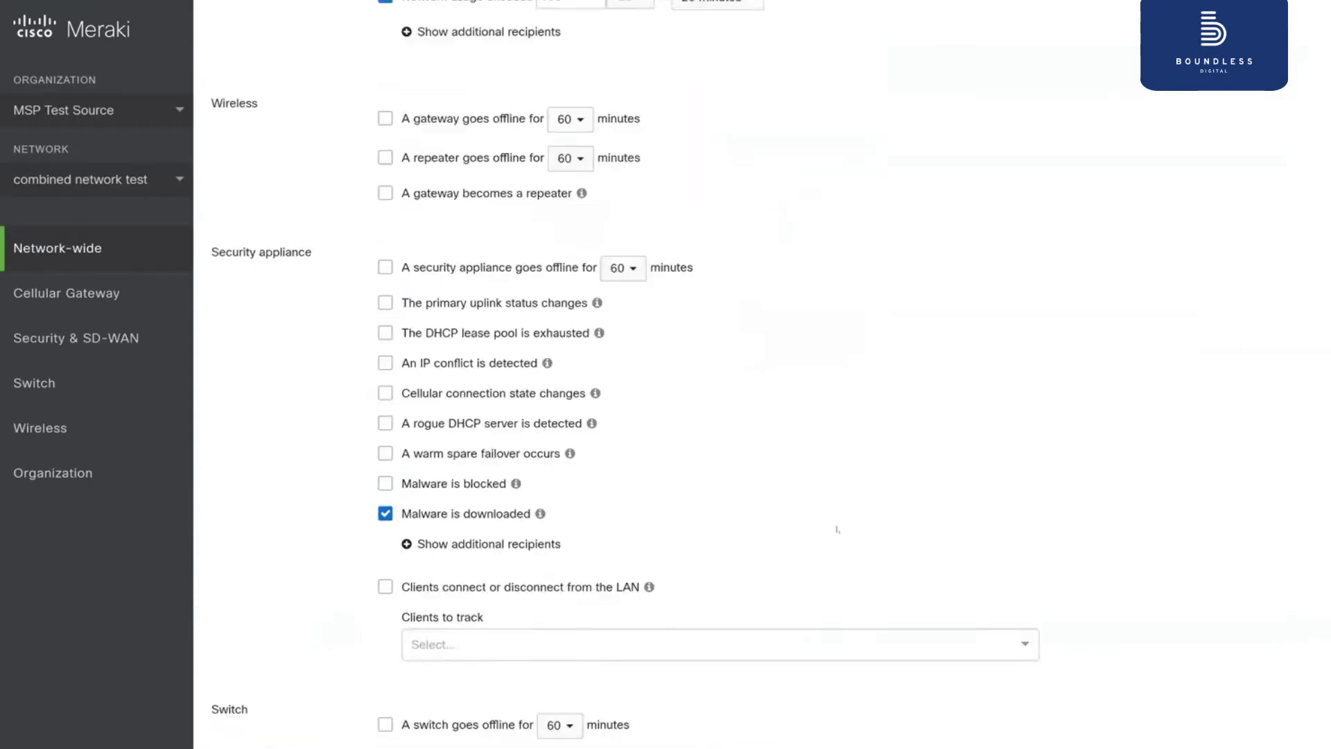
scroll(837, 529, "down", 8)
left_click(437, 529)
type("Test")
key("Tab")
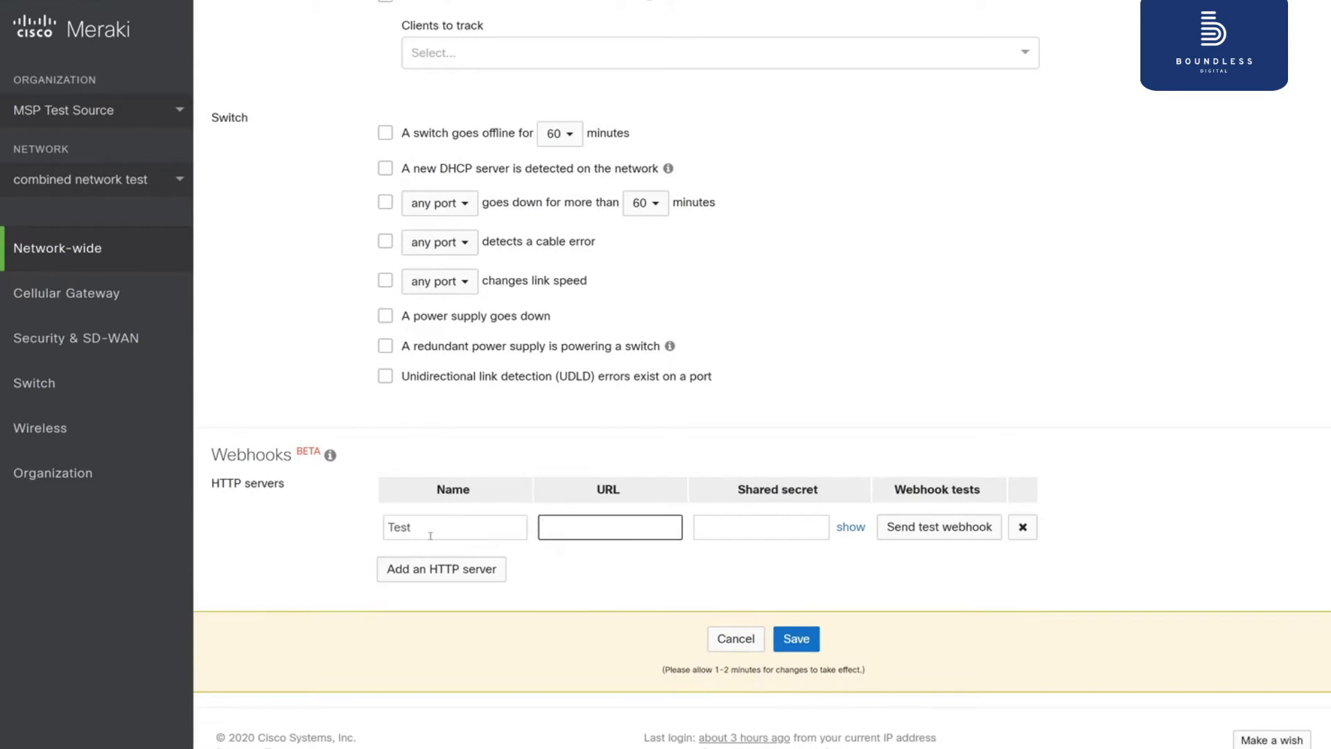
key("Down")
key("Down")
key("Return")
key("Tab")
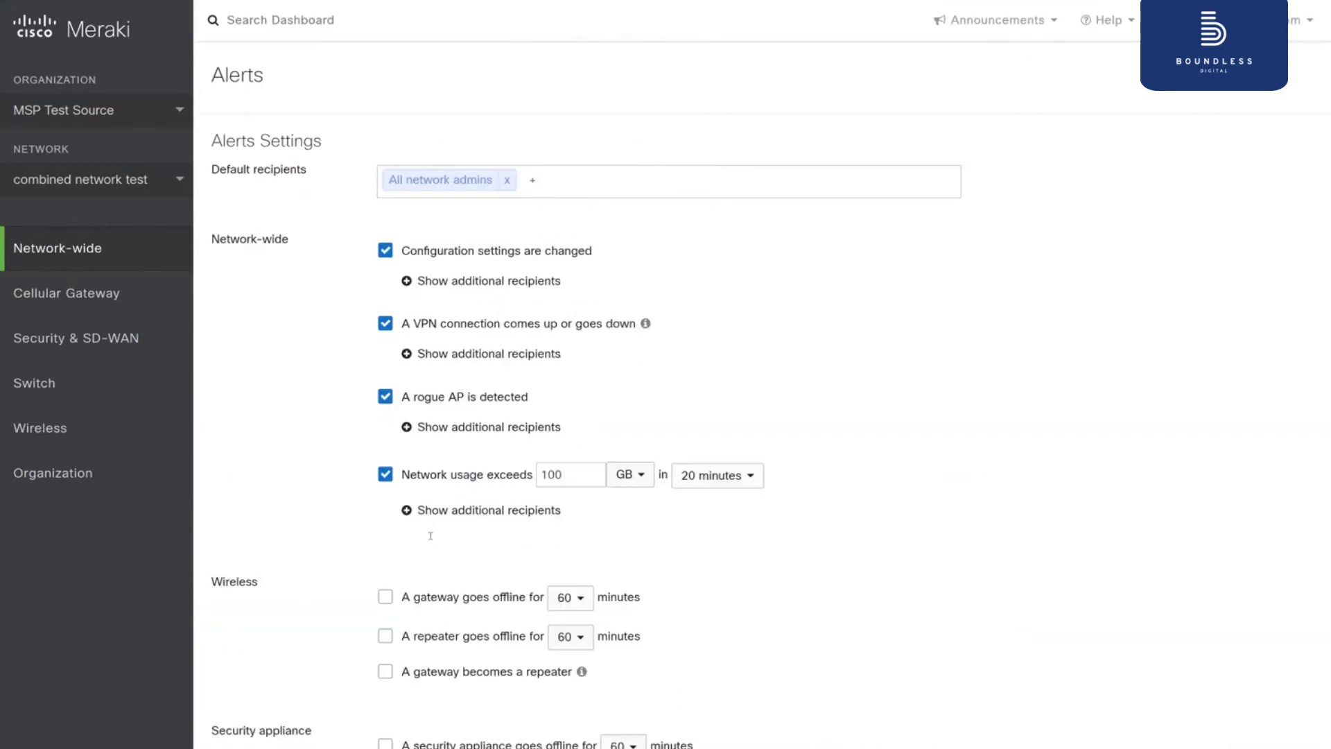
Add webhook Test as a default alert recipient and save the alert settings
type("te")
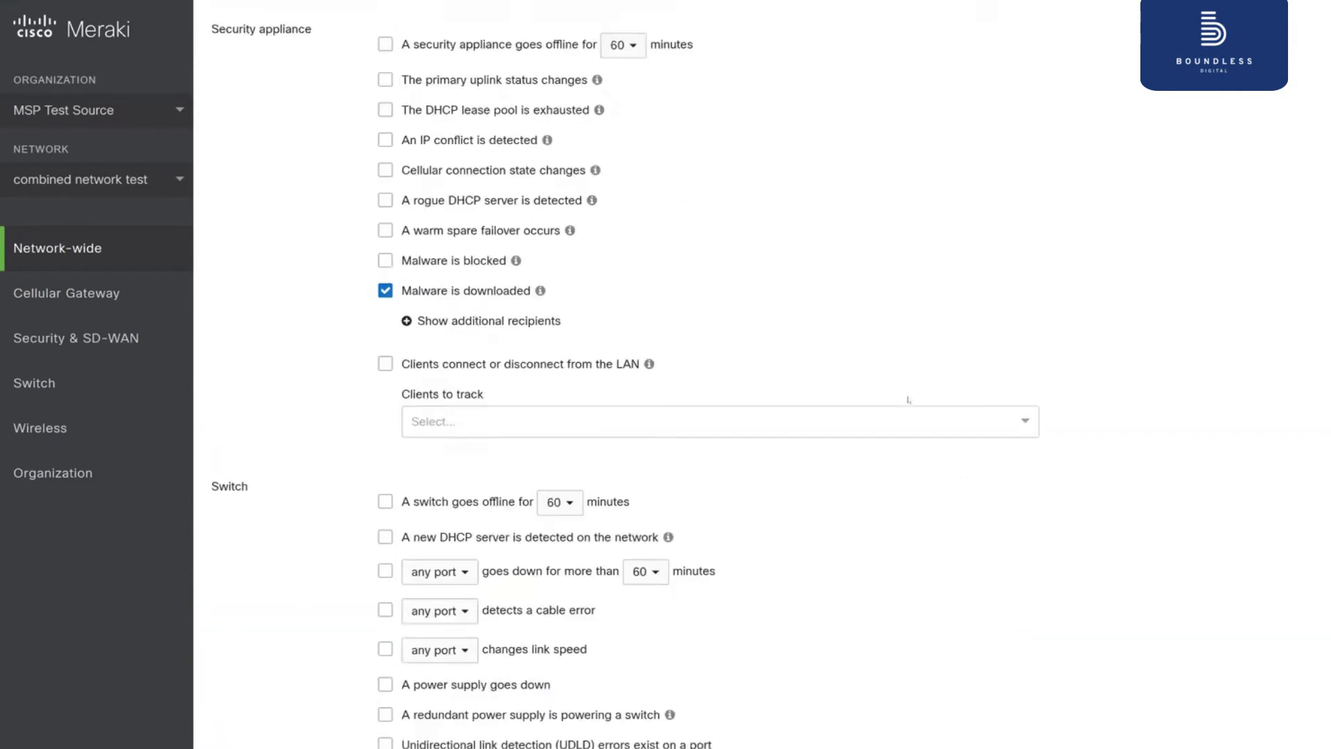
scroll(909, 400, "down", 5)
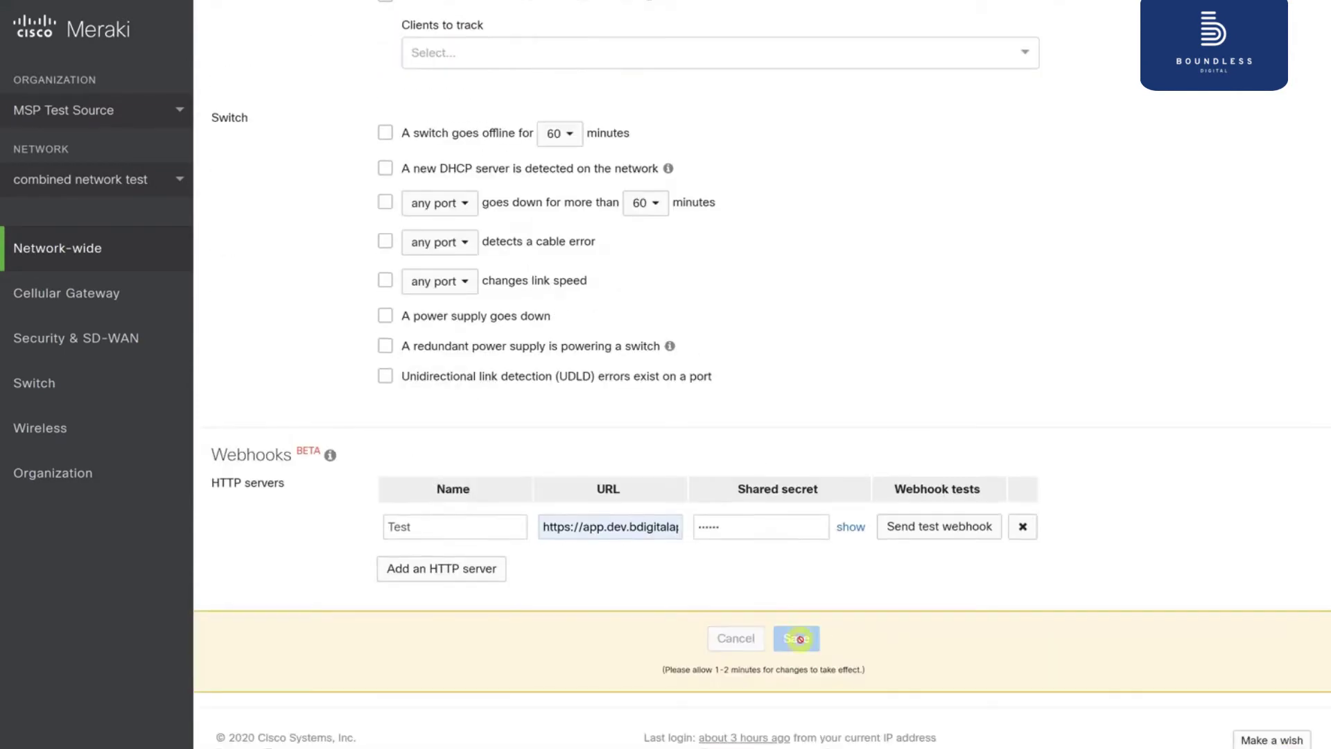
left_click(796, 638)
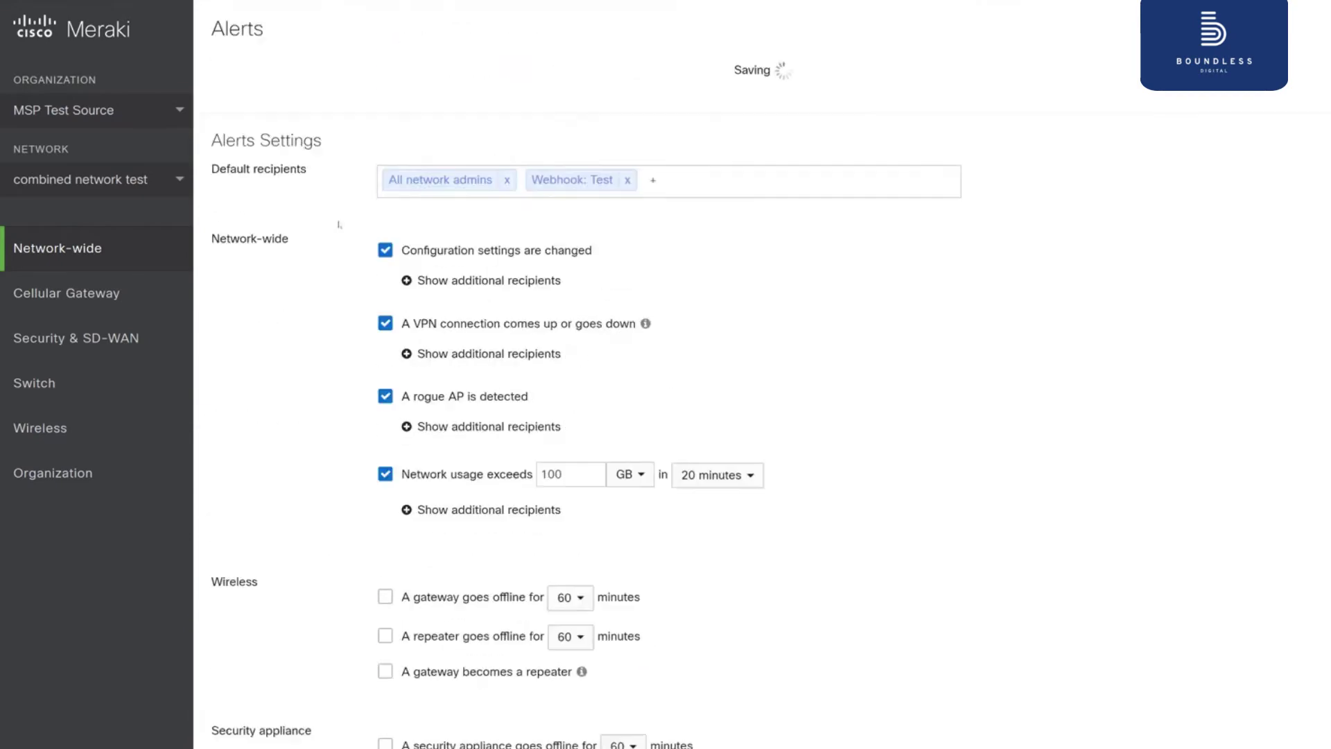
mouse_move(104, 247)
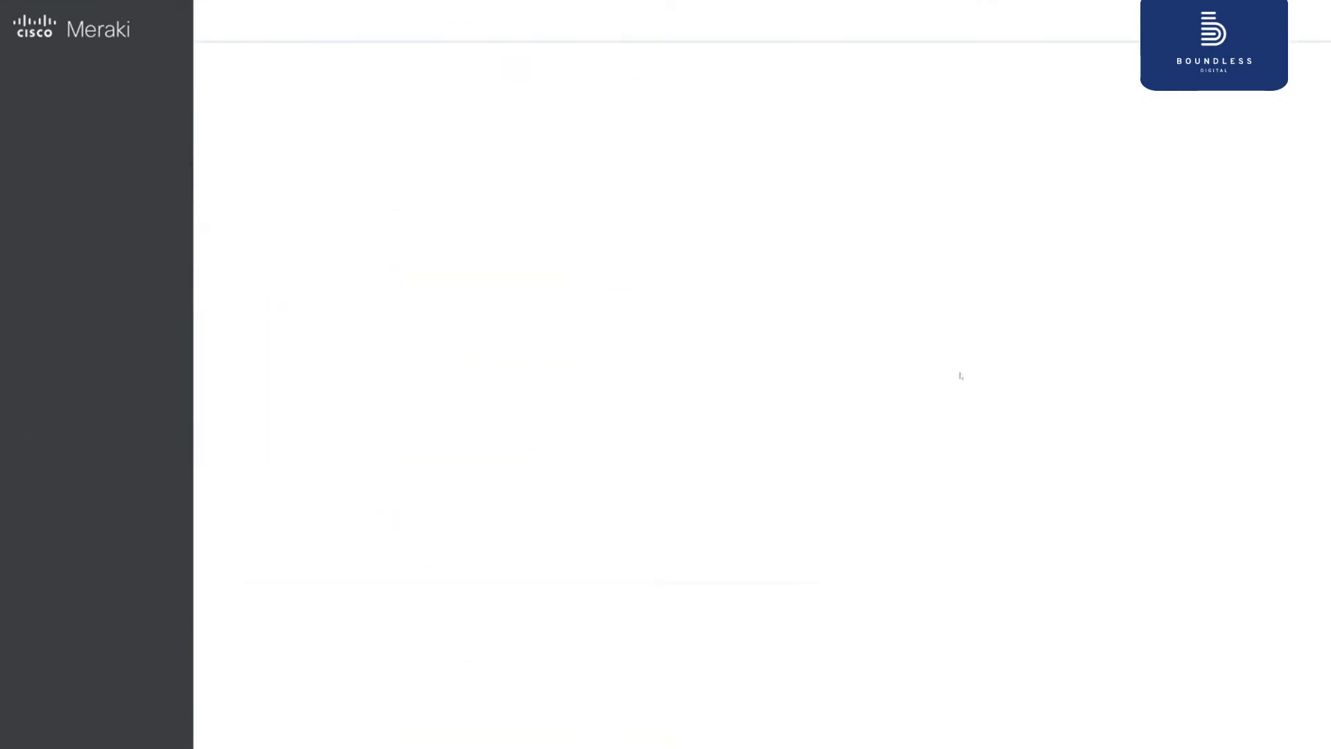
Start a new group policy named 'Test' using custom network firewall and shaping rules
left_click(250, 149)
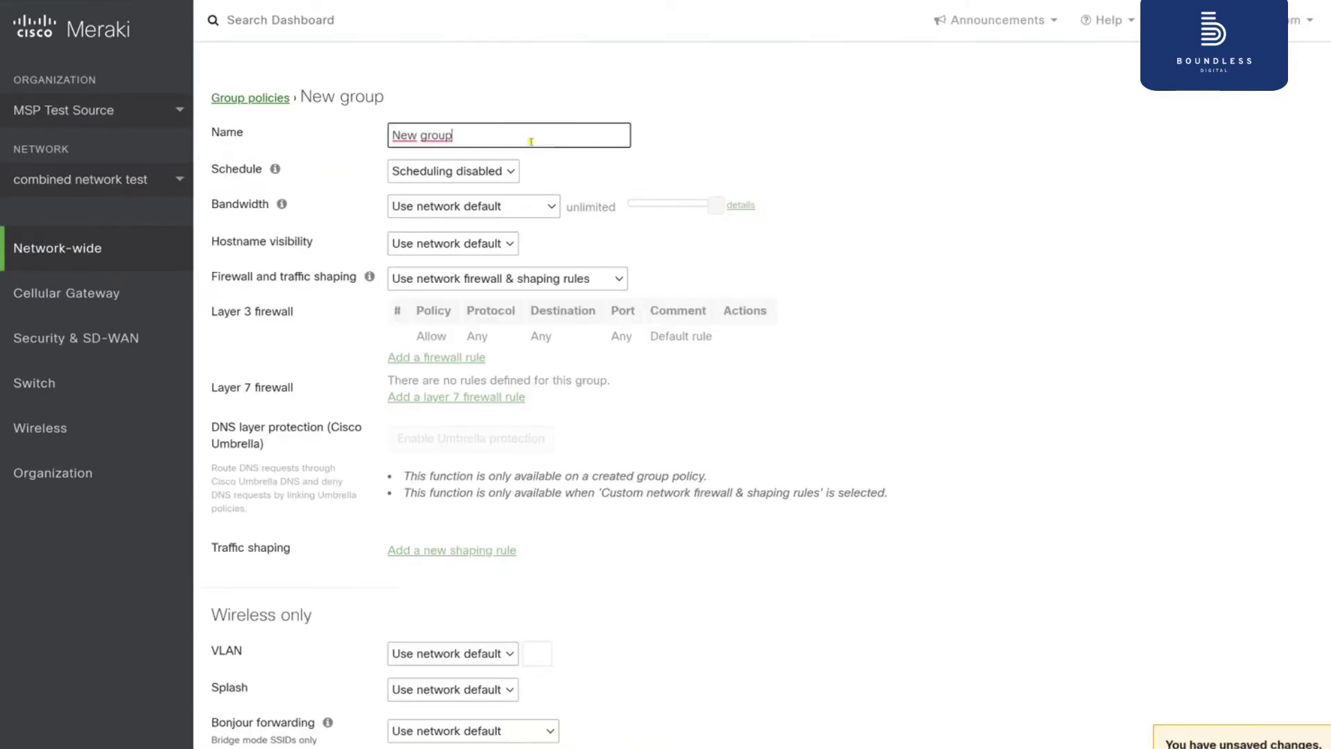
double_click(436, 135)
key("ctrl+a")
type("Test")
left_click(486, 278)
left_click(448, 362)
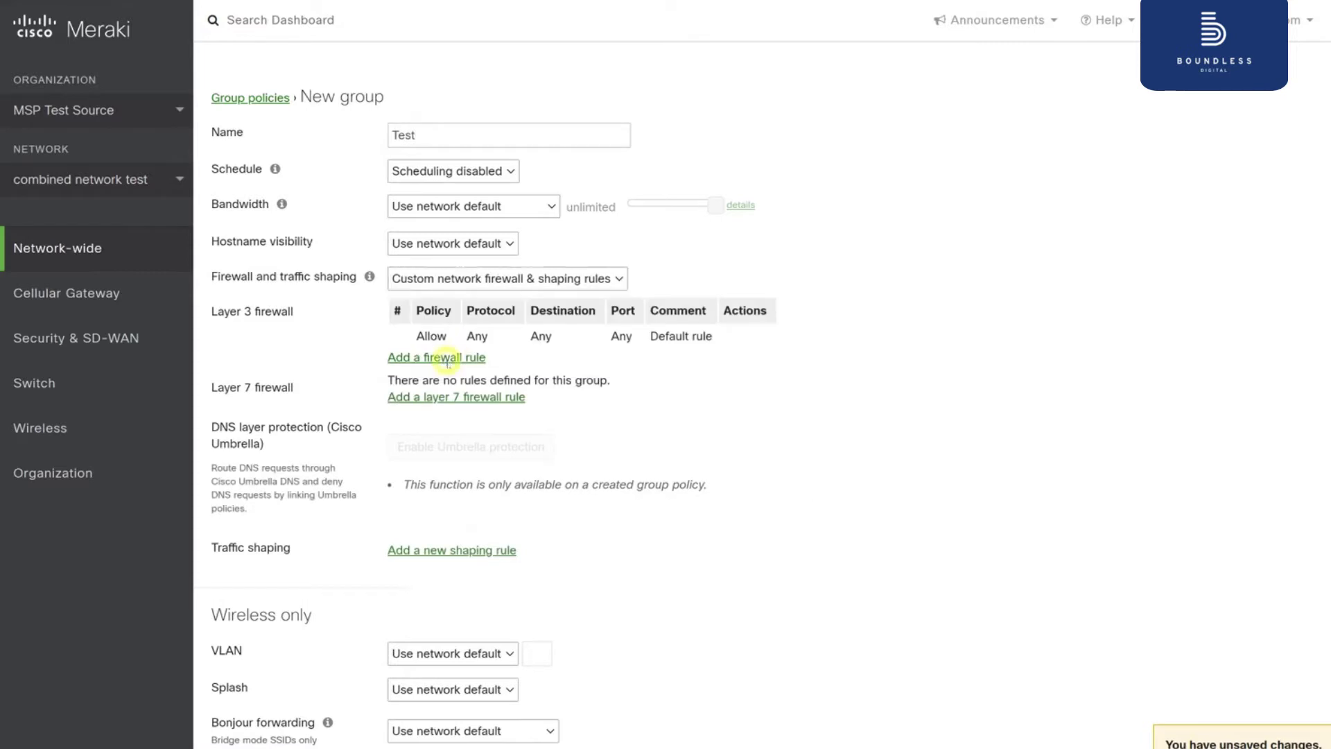
Add a layer 3 rule for 11.22.33.44 port 80 (comment 'Test') and a layer 7 rule blocking Sports
left_click(438, 358)
type("11.22.33.44")
key("Tab")
type("80")
key("Tab")
type("Test")
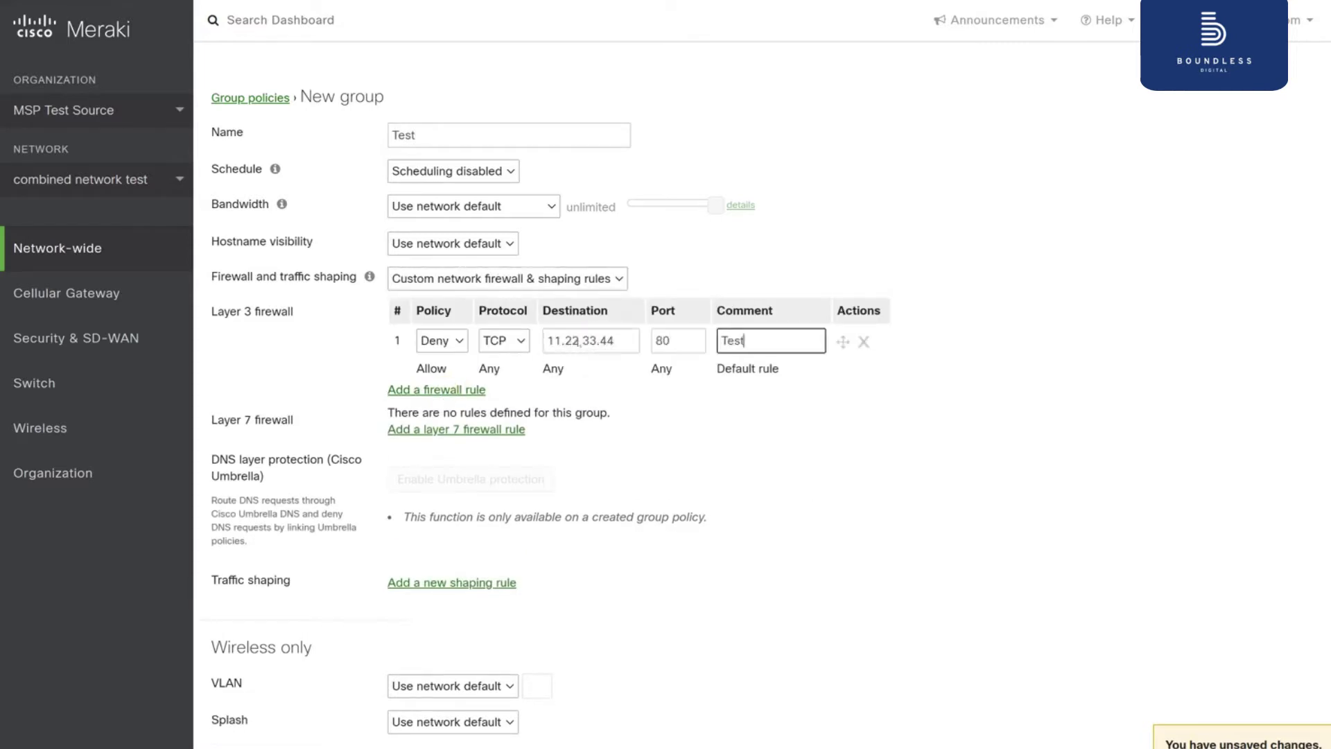
left_click(463, 433)
left_click(572, 447)
left_click(499, 16)
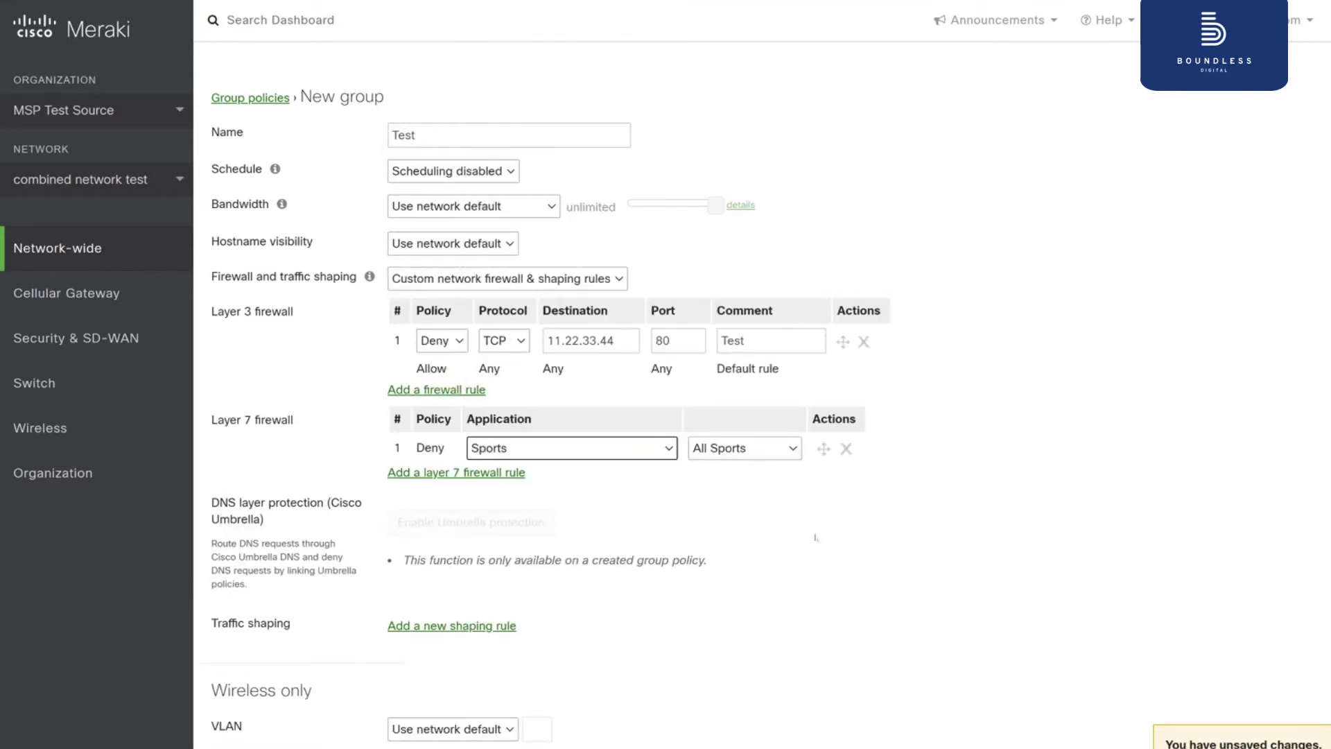
Add a traffic shaping rule for All Advertising with DSCP 0 best effort, then save the policy
left_click(464, 628)
scroll(464, 628, "down", 2)
left_click(592, 568)
left_click(804, 607)
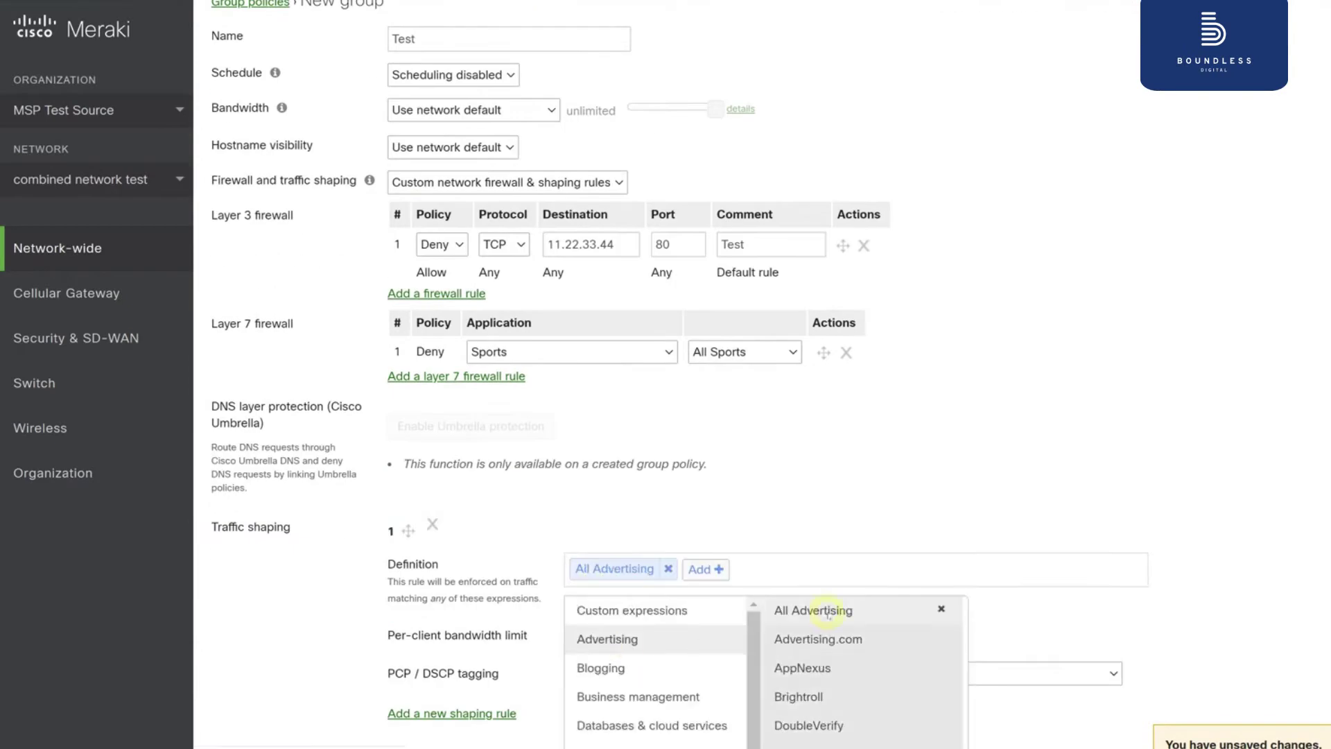
left_click(777, 679)
left_click(777, 582)
scroll(777, 583, "down", 5)
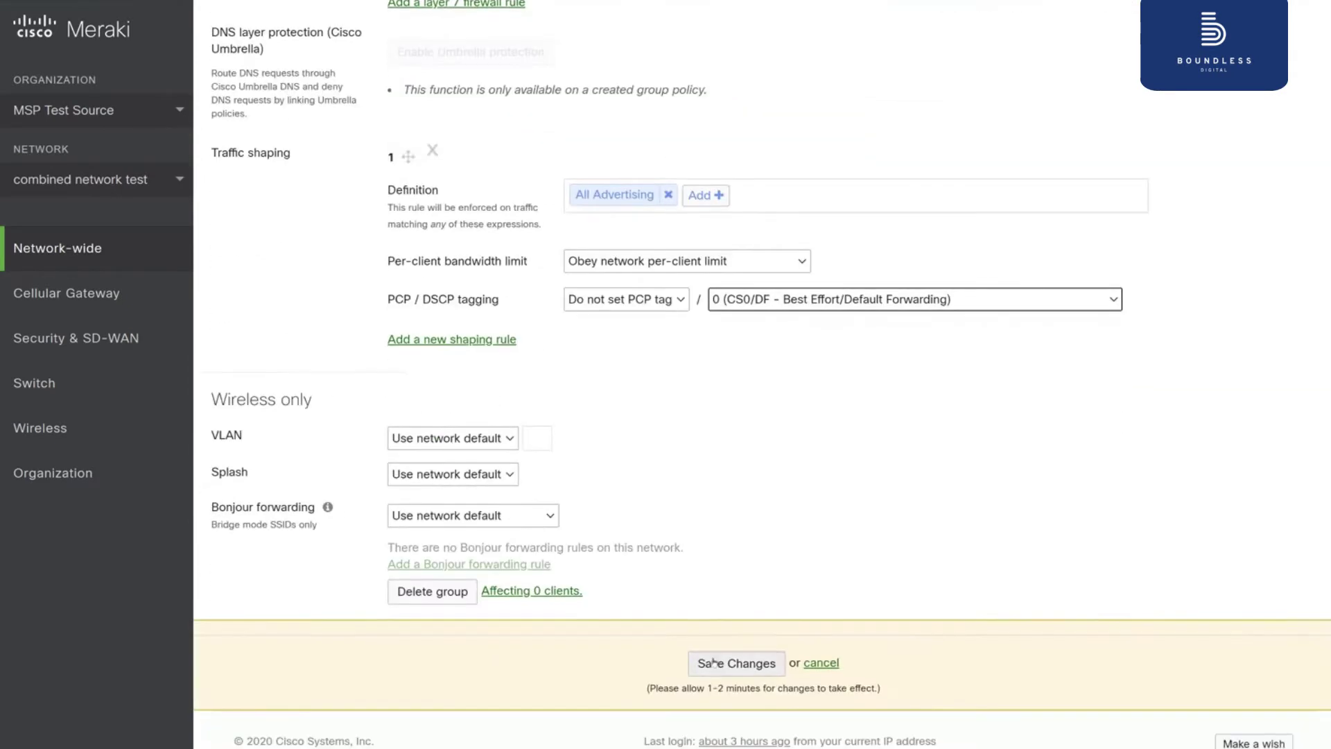
left_click(731, 659)
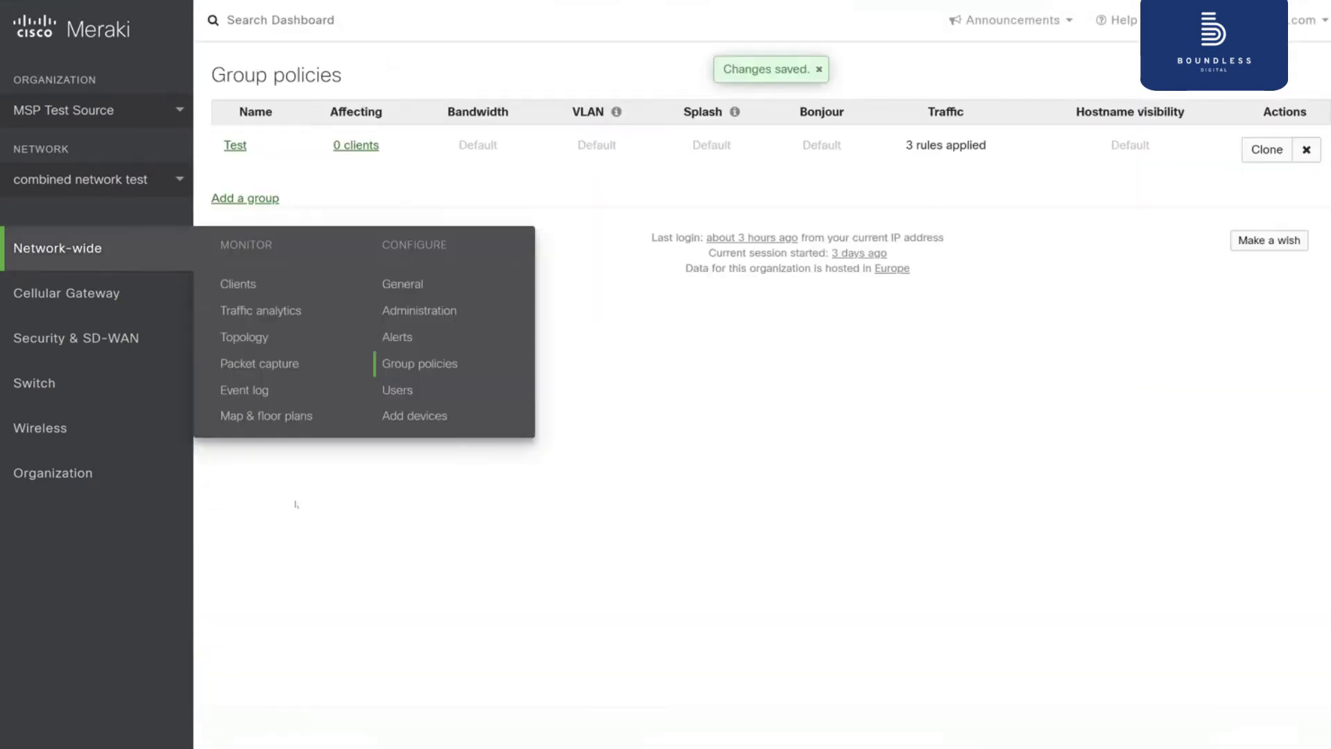
In Addressing & VLANs, switch the LAN setting to VLANs
mouse_move(104, 338)
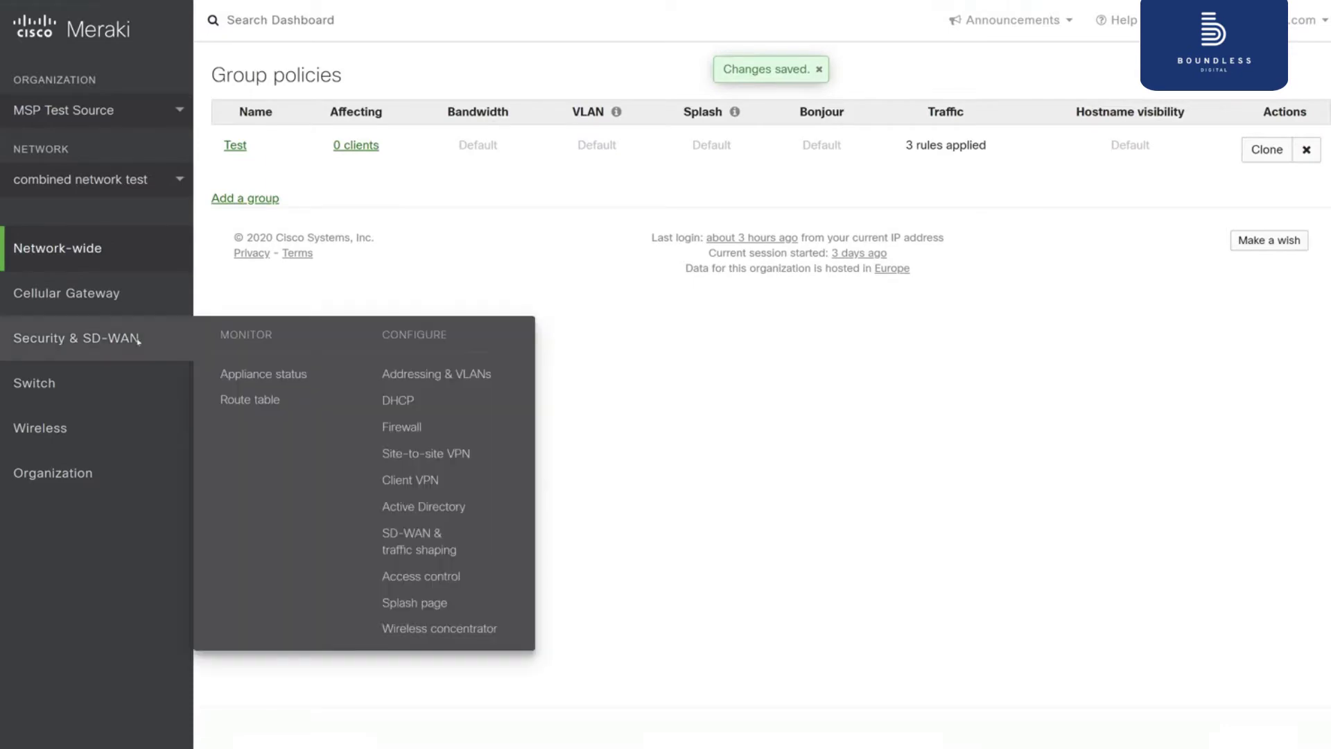
left_click(438, 374)
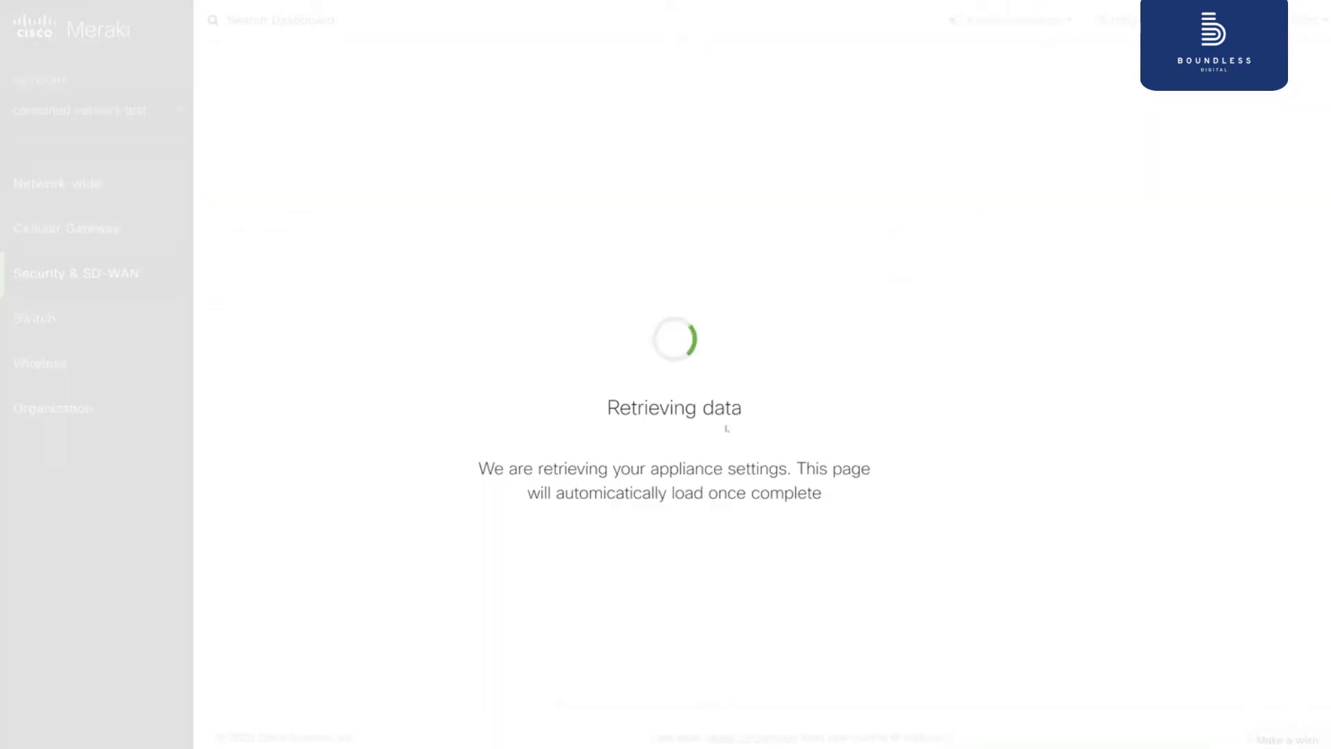
scroll(430, 388, "down", 4)
left_click(424, 381)
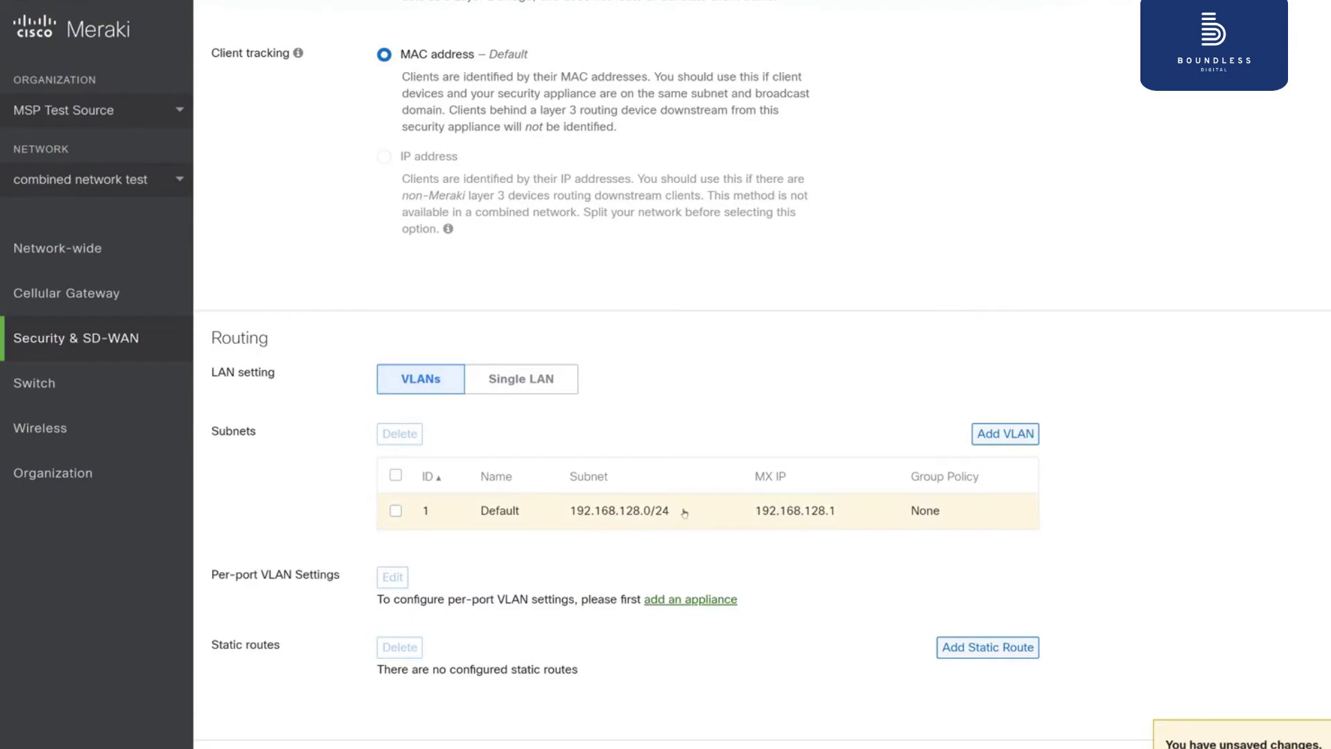
left_click_drag(678, 512, 571, 513)
key("ctrl+c")
left_click_drag(753, 511, 988, 474)
Add 'Test Vlan' with subnet 192.168.129.0/24, MX IP 192.168.129.1 and VLAN ID 2
left_click(1006, 434)
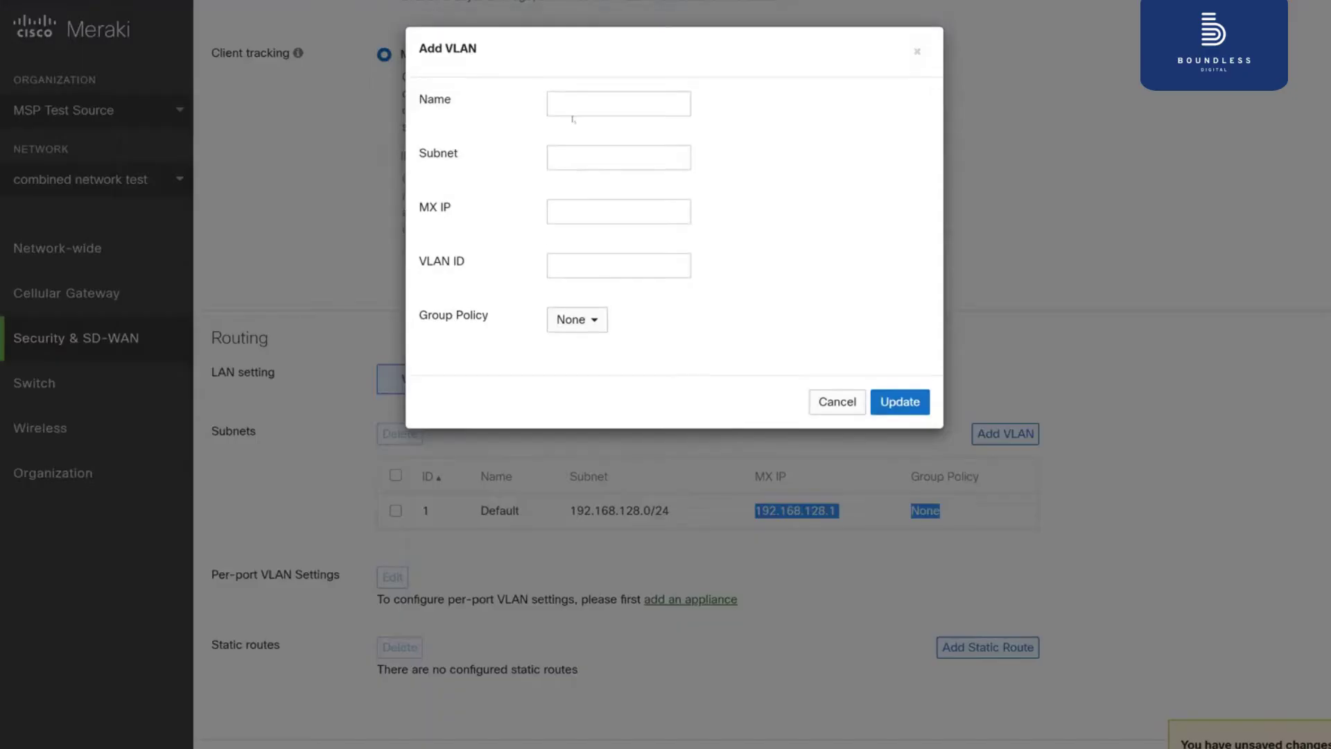
left_click(565, 103)
type("Test Vlan")
key("Tab")
key("ctrl+v")
key("Left")
key("Left")
key("Left")
key("Left")
key("Left")
key("shift+Left")
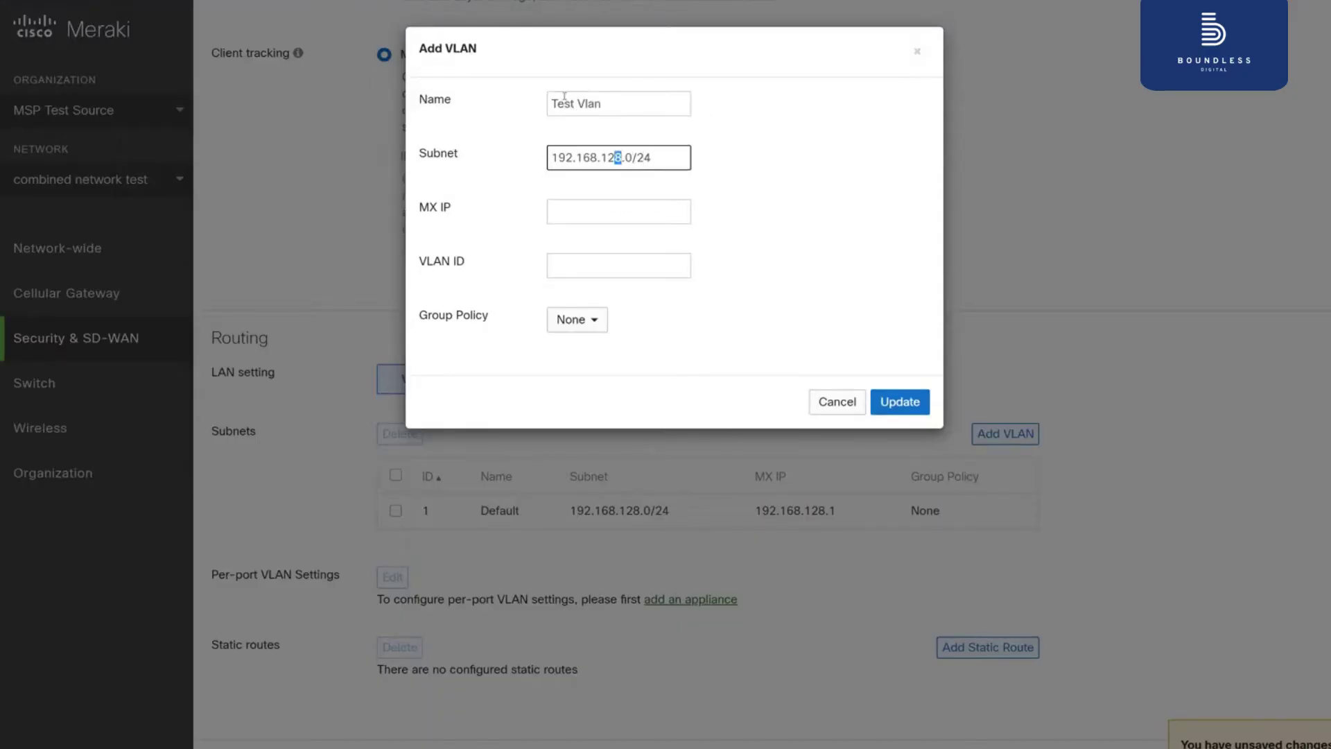
type("9")
left_click_drag(635, 158, 550, 158)
key("ctrl+c")
left_click(595, 212)
key("ctrl+v")
key("shift+Left")
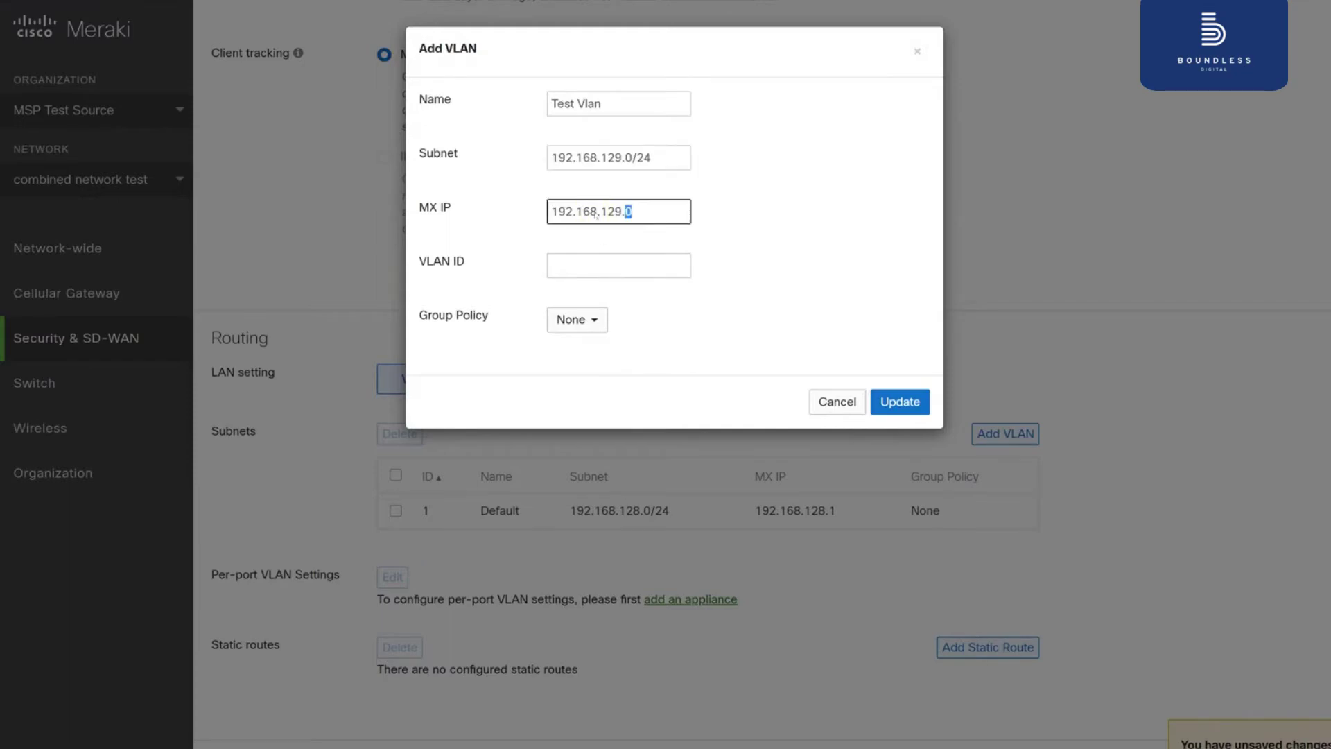
type("1")
key("Tab")
type("2")
left_click(900, 401)
Add static route 'Test' for 192.168.0.0/16 with next hop 192.168.129.1
scroll(699, 381, "down", 1)
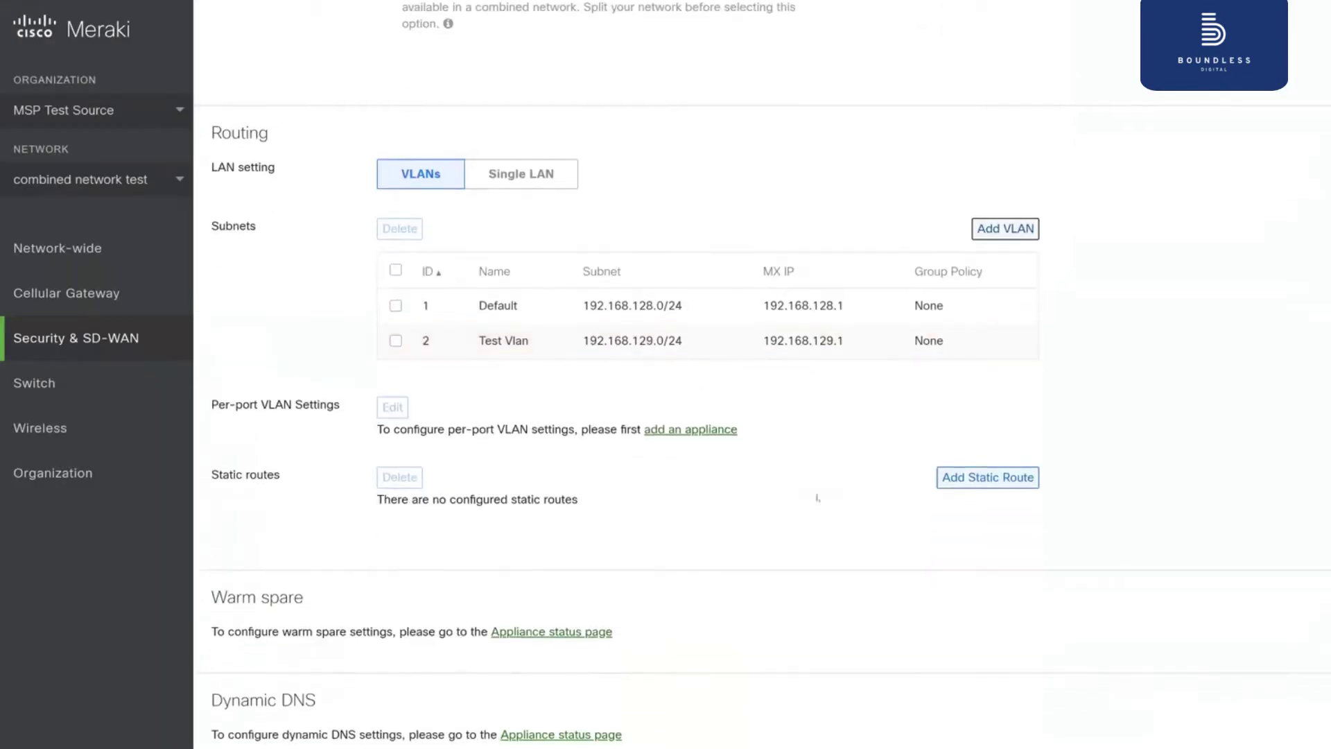
left_click(984, 477)
left_click(610, 150)
type("Test")
key("Tab")
key("ctrl+v")
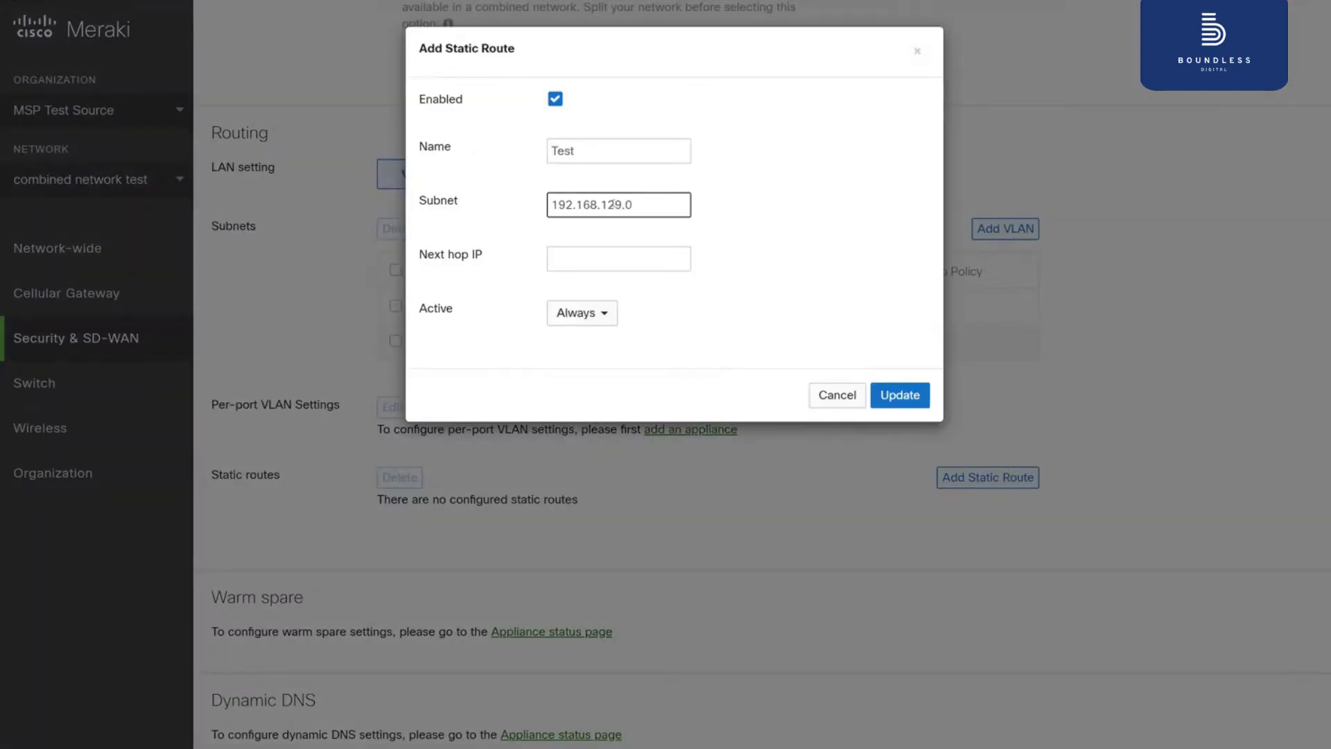
key("shift+Left")
key("shift+Left")
key("shift+Left")
key("shift+Left")
key("shift+Left")
type("0.0/16")
key("Tab")
key("ctrl+v")
key("shift+Left")
type("1")
key("Return")
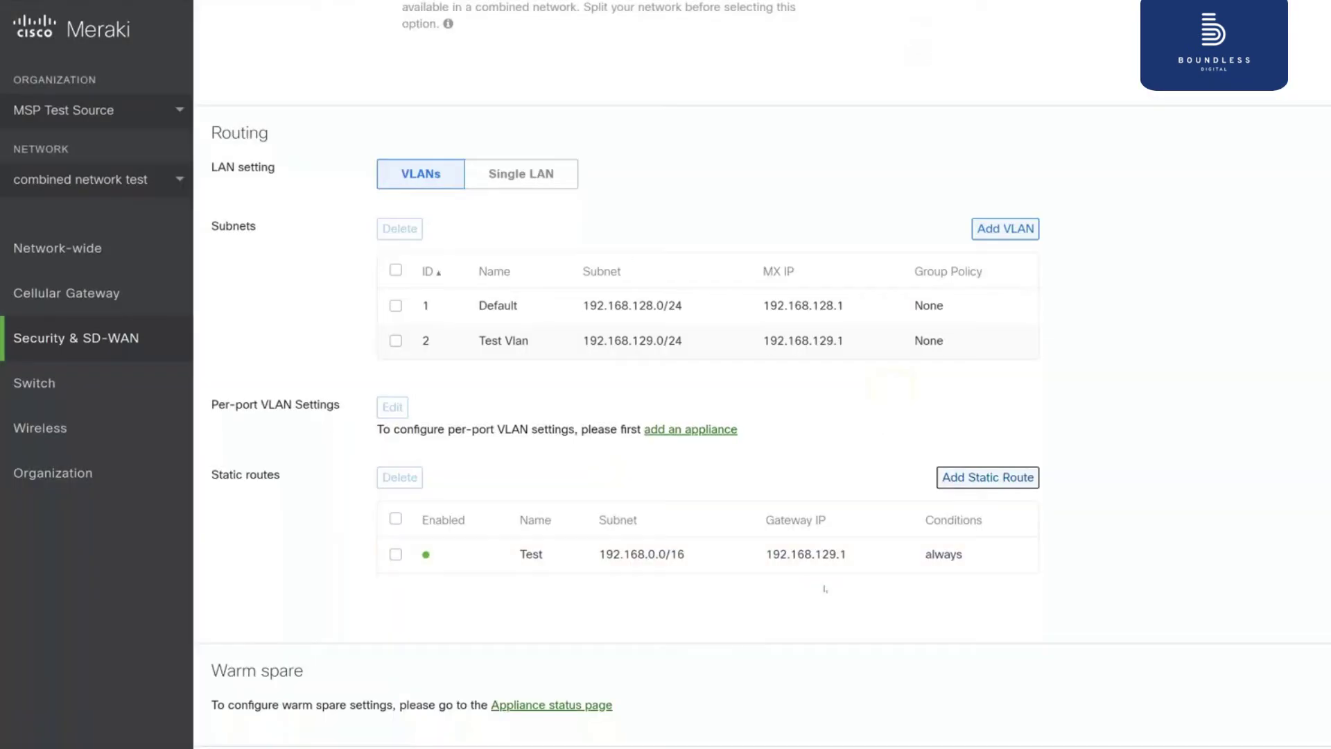
Save the addressing and routing changes and confirm
scroll(798, 485, "down", 3)
left_click(797, 636)
left_click(910, 257)
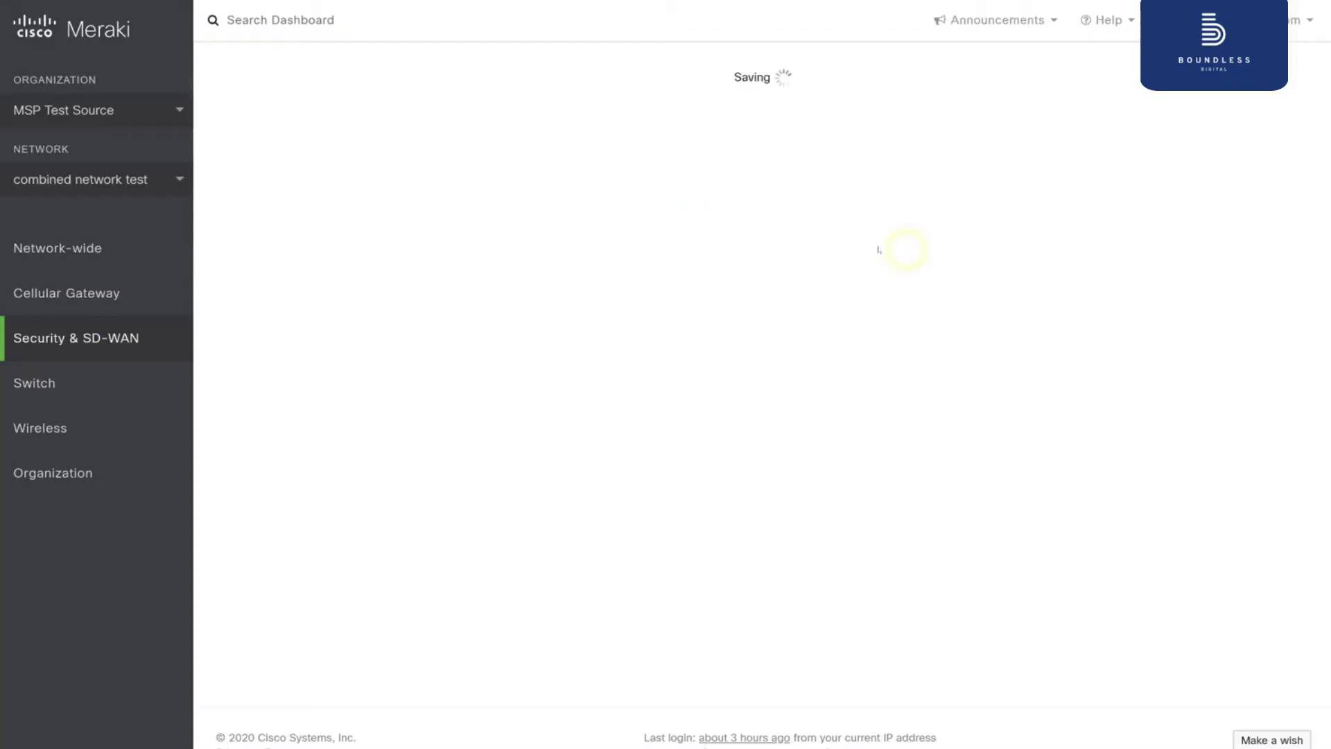
Add an outbound firewall rule from 192.168.128.1 port 80 to 11.22.33.44 port 80, comment 'Test'
mouse_move(163, 352)
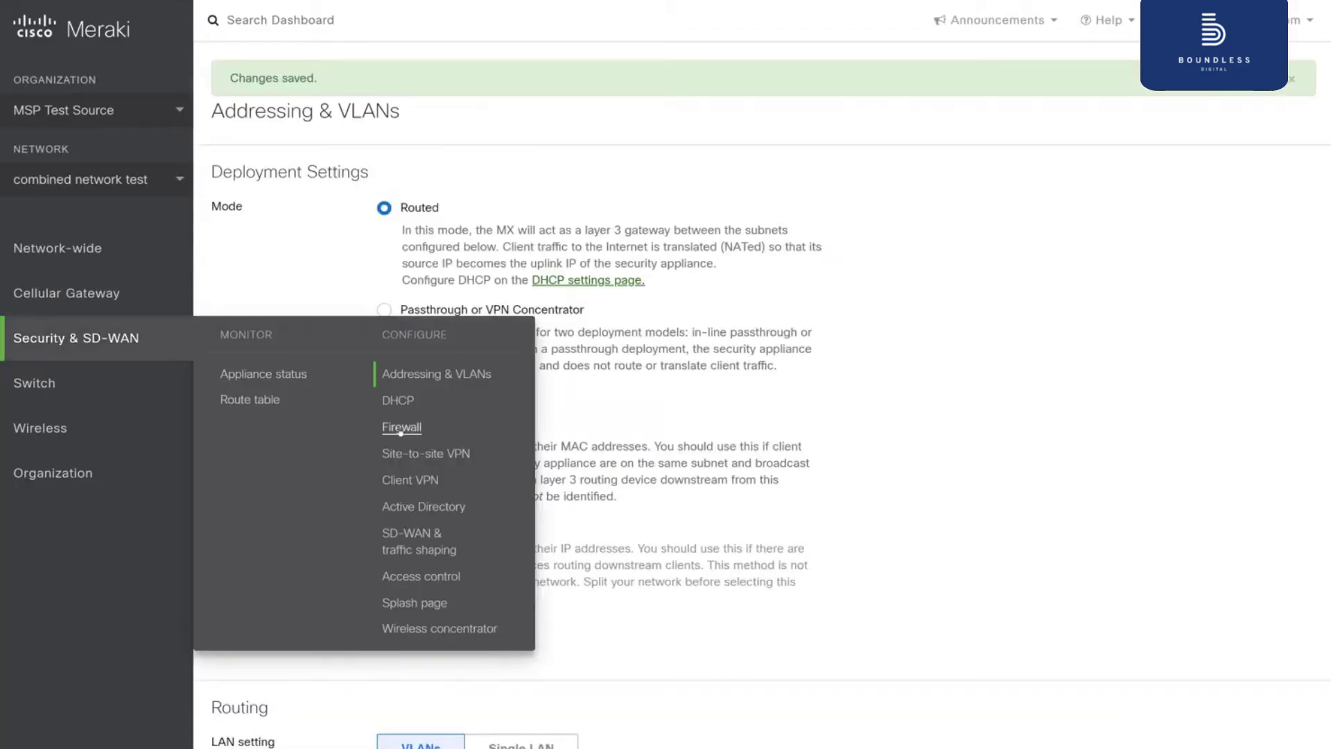
left_click(400, 428)
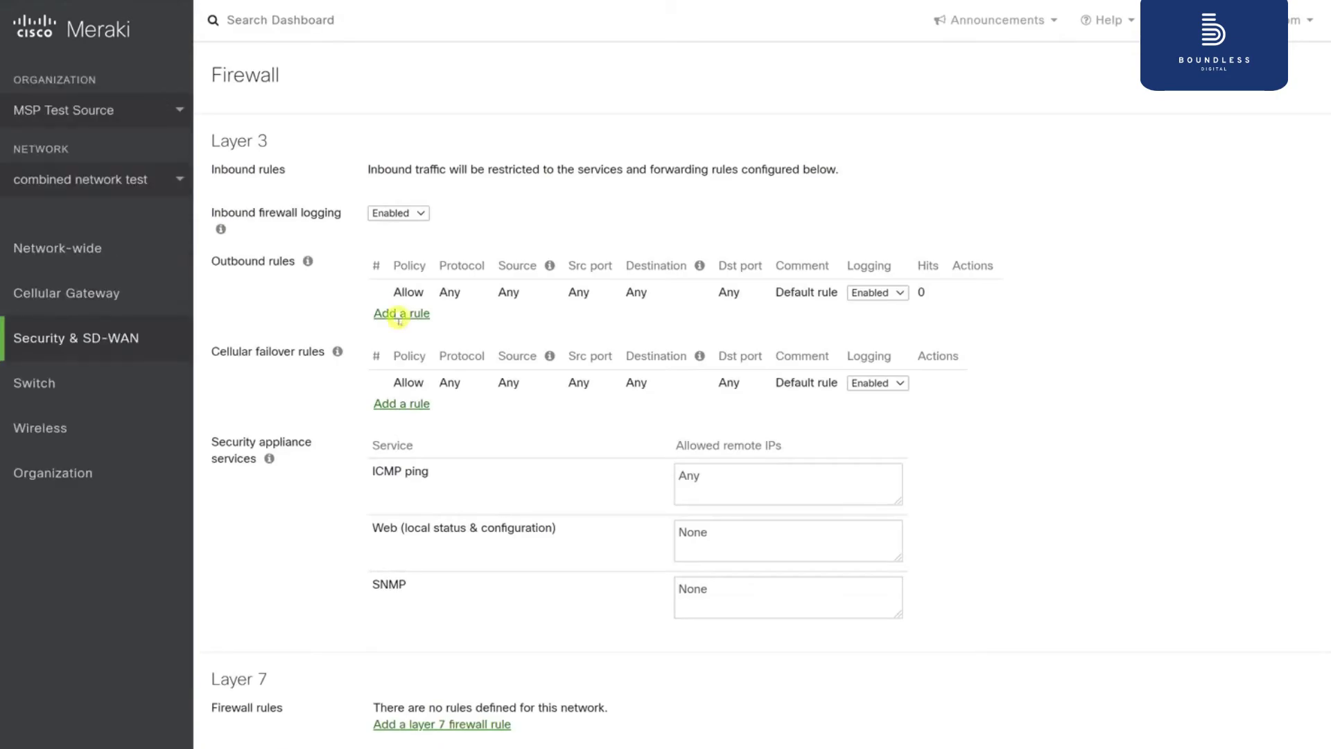
left_click(401, 313)
left_click(563, 296)
type("192")
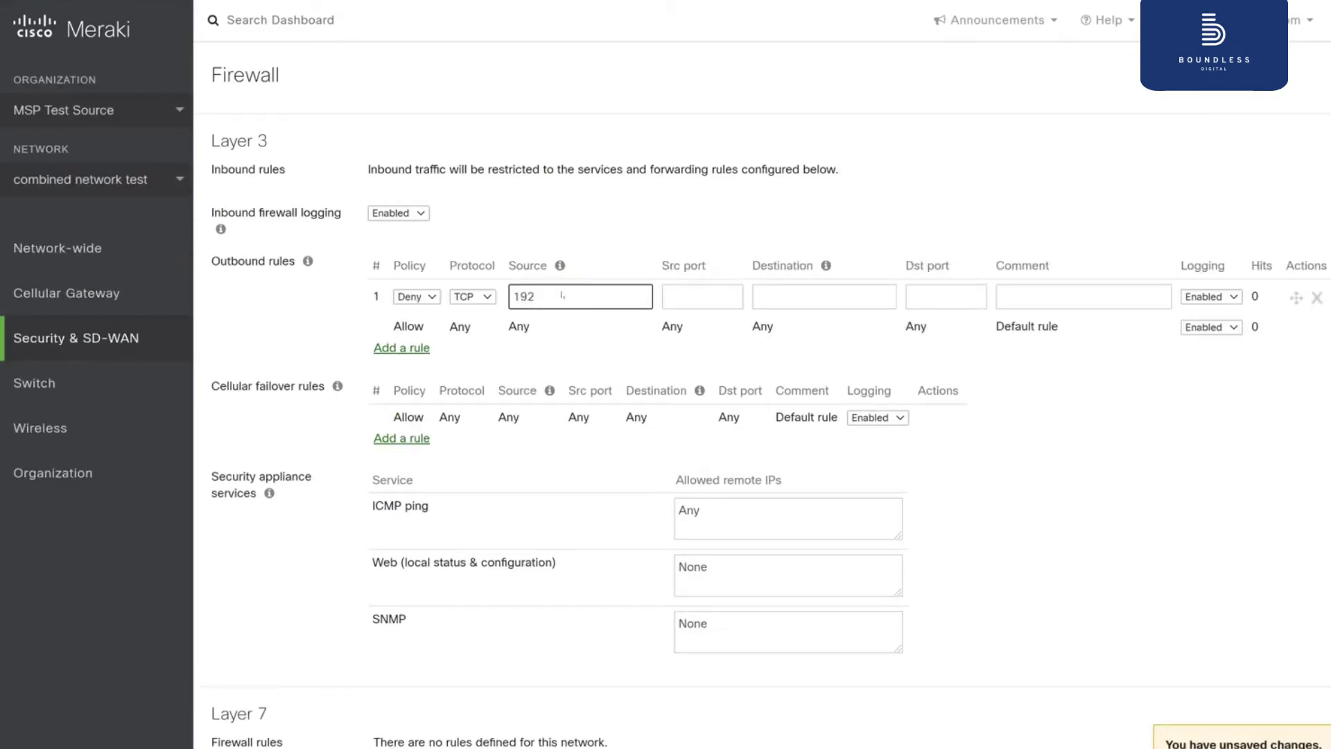
type(".168.128.1")
left_click(706, 296)
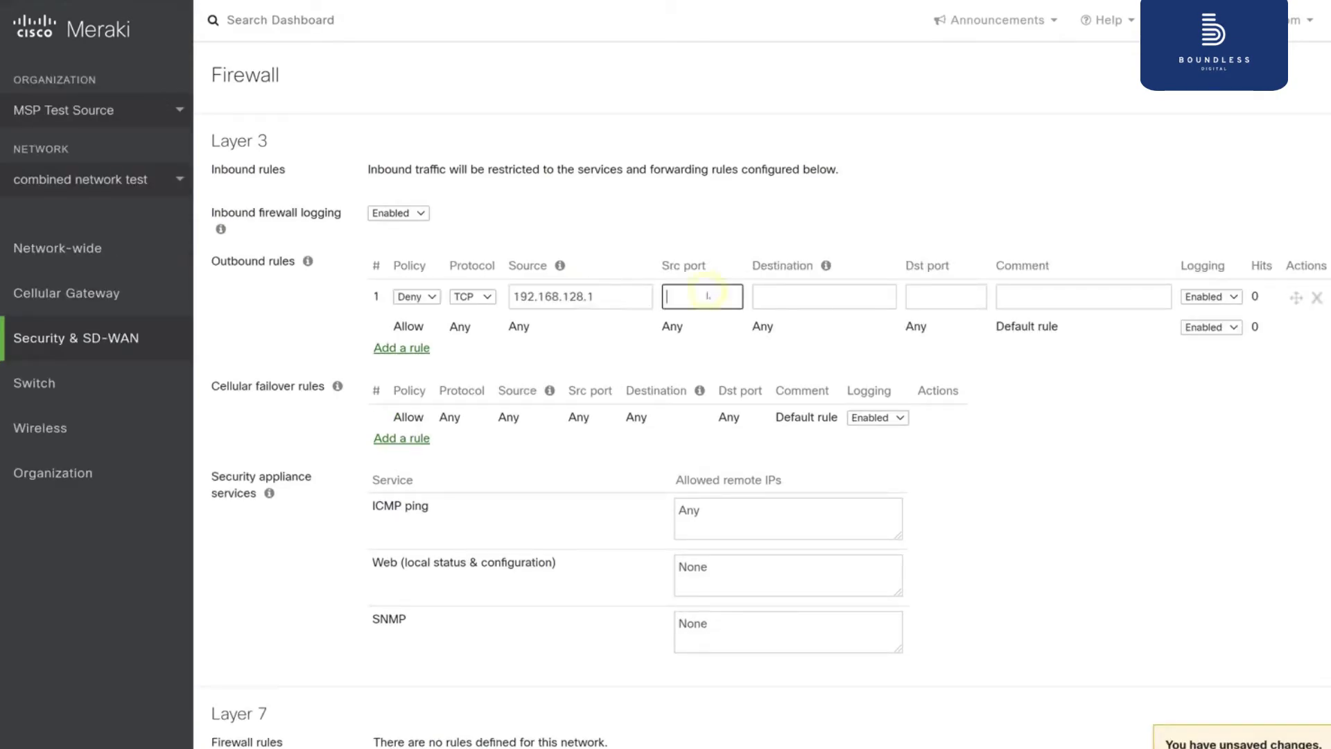
type("80")
key("Tab")
type("11.22.33.44")
key("Tab")
type("80")
key("Tab")
type("Test")
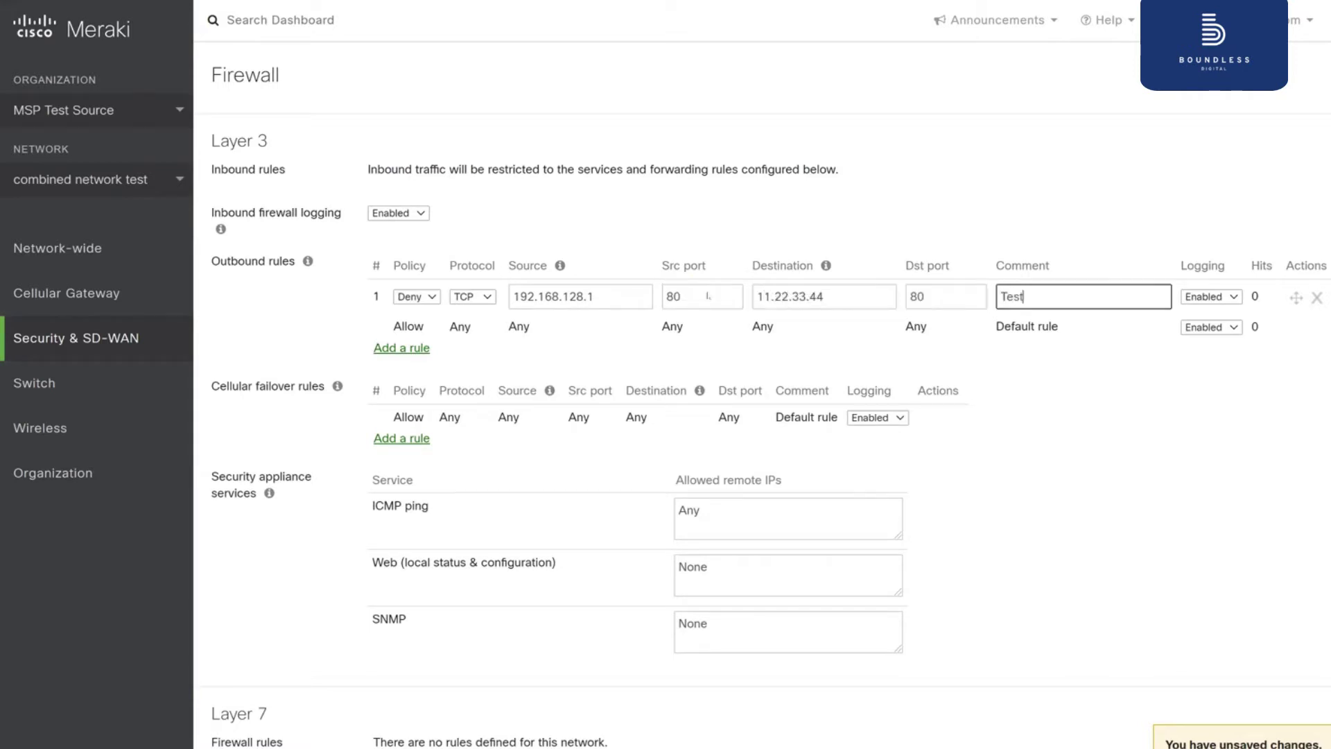
Add a cellular failover rule from 192.168.128.1 port 443 to 11.22.33.44 port 443, comment 'Test'
left_click(409, 438)
left_click(553, 421)
type("192.168.128.1")
left_click(675, 422)
type("443")
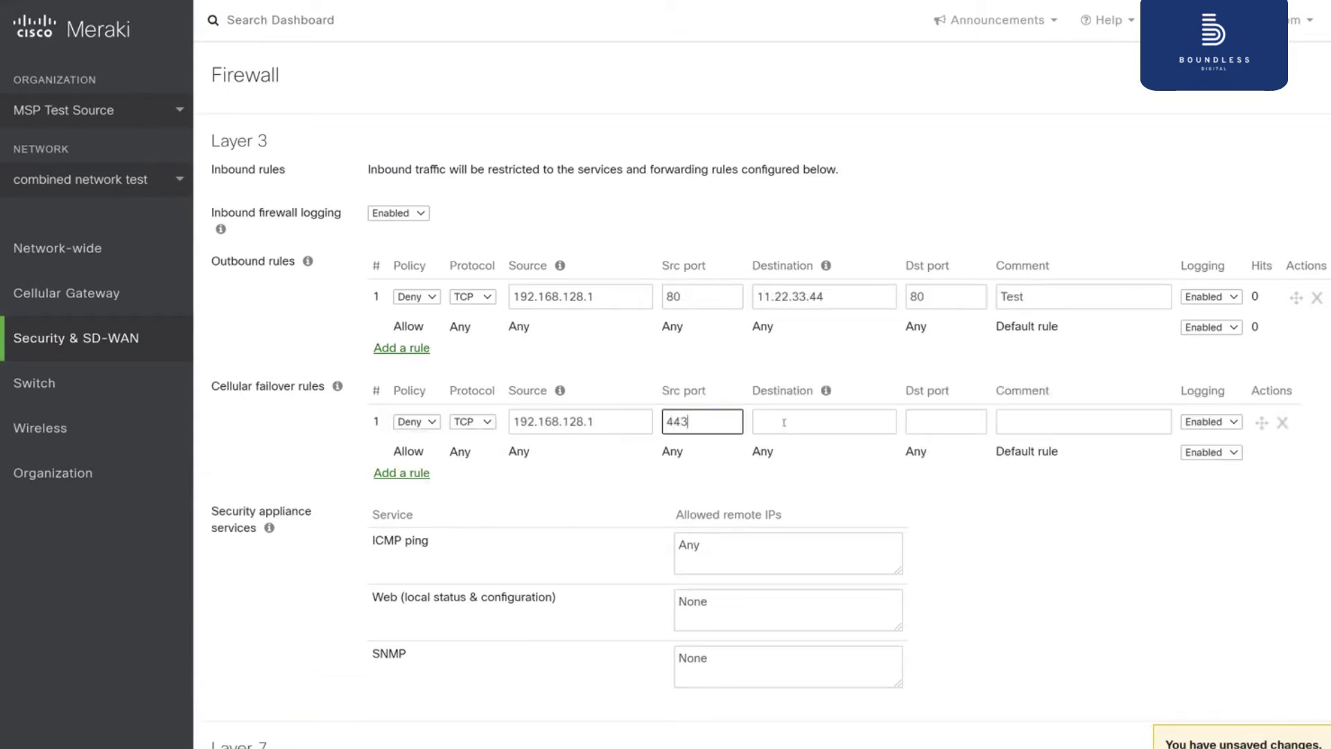
left_click(785, 422)
type("11.22.33.44")
key("Tab")
type("443")
key("Tab")
type("Test")
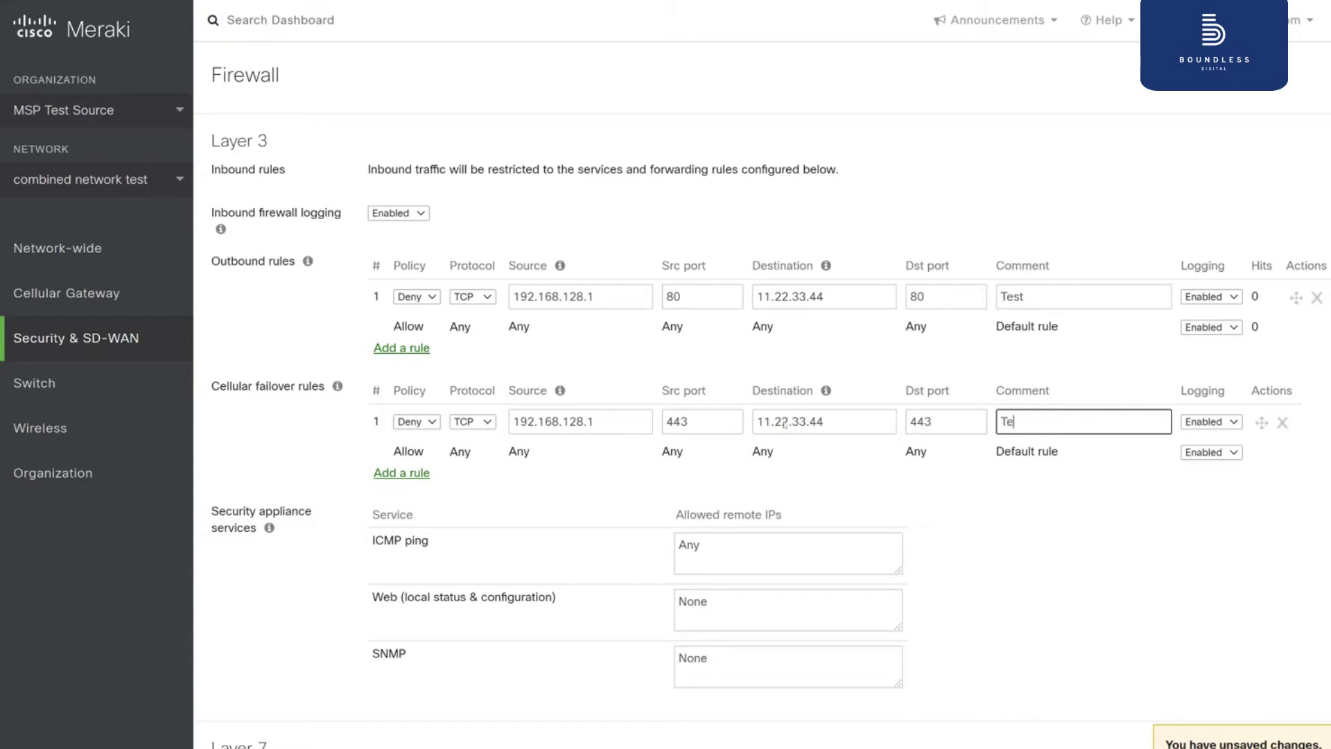
Restrict web access allowed IPs to 11.22.33.44
double_click(693, 602)
type("11.22.33.44")
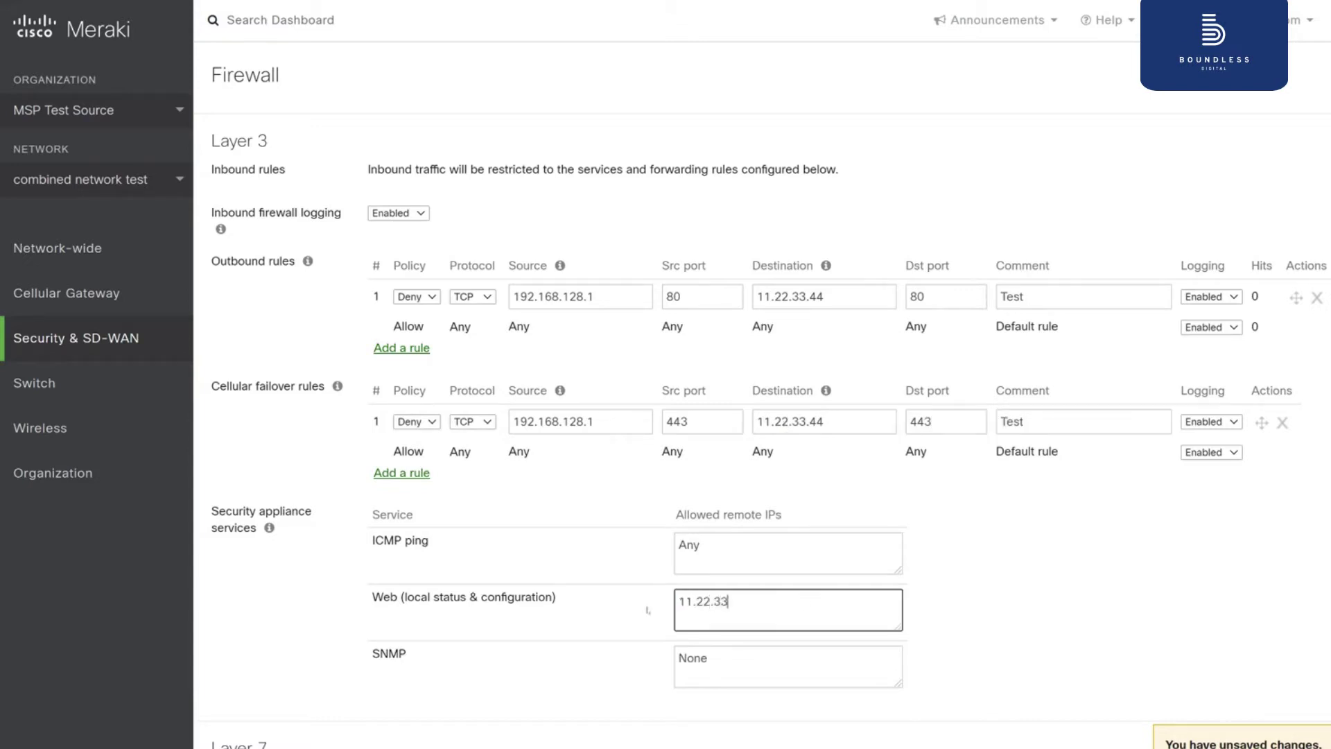
scroll(647, 610, "down", 2)
scroll(647, 610, "down", 3)
Add Layer 7 rules blocking the Sports category and Intuit under Web payments
left_click(483, 470)
left_click(547, 444)
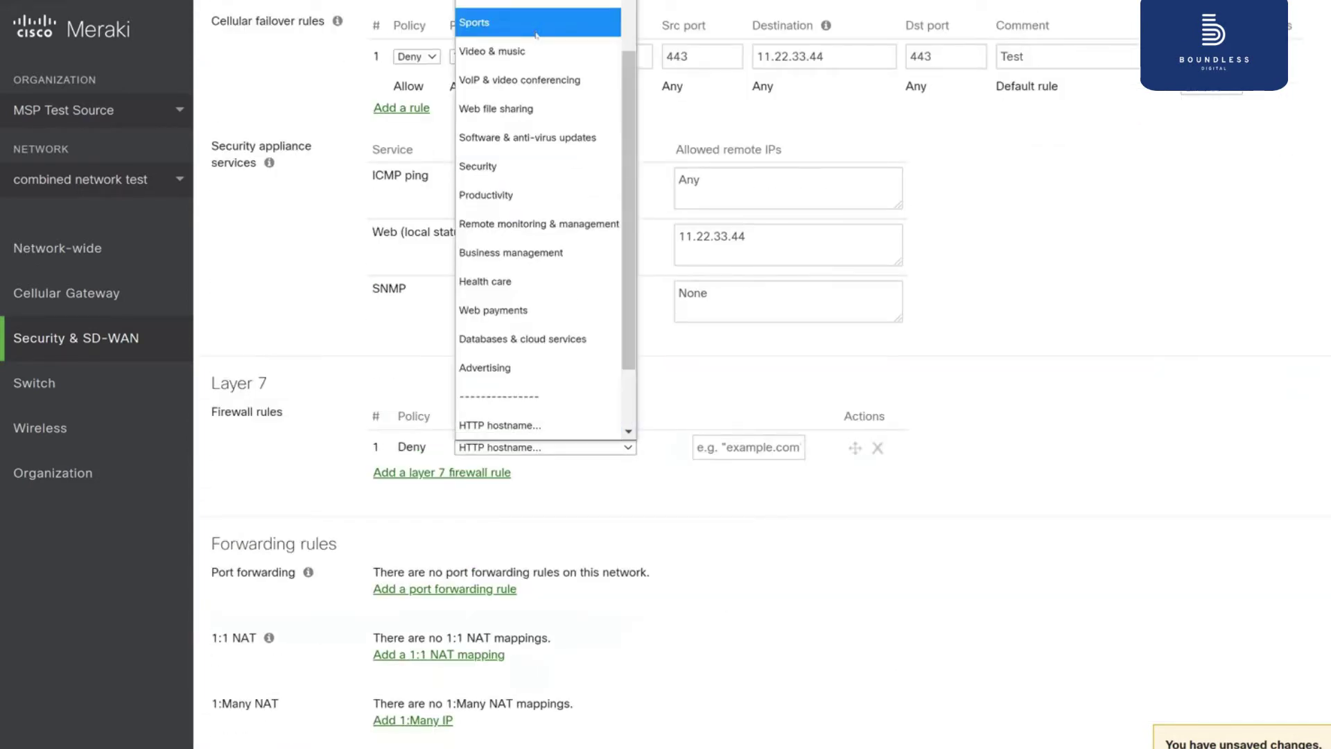
left_click(559, 21)
left_click(483, 470)
left_click(548, 444)
left_click(506, 305)
left_click(741, 443)
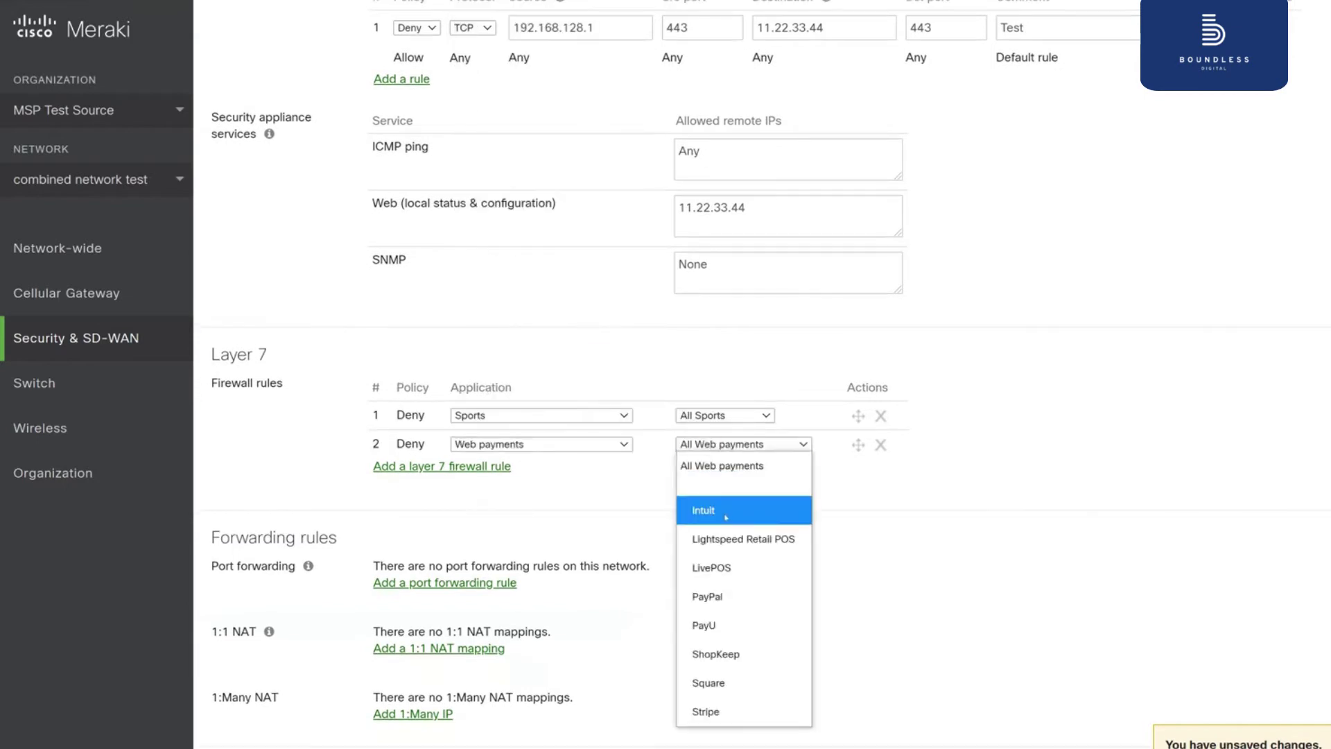
left_click(725, 511)
scroll(725, 524, "down", 4)
Add port forwarding rule 'Test': public port 80 to 192.168.128.1:80, allowed remote IP 11.22.33.44
left_click(443, 351)
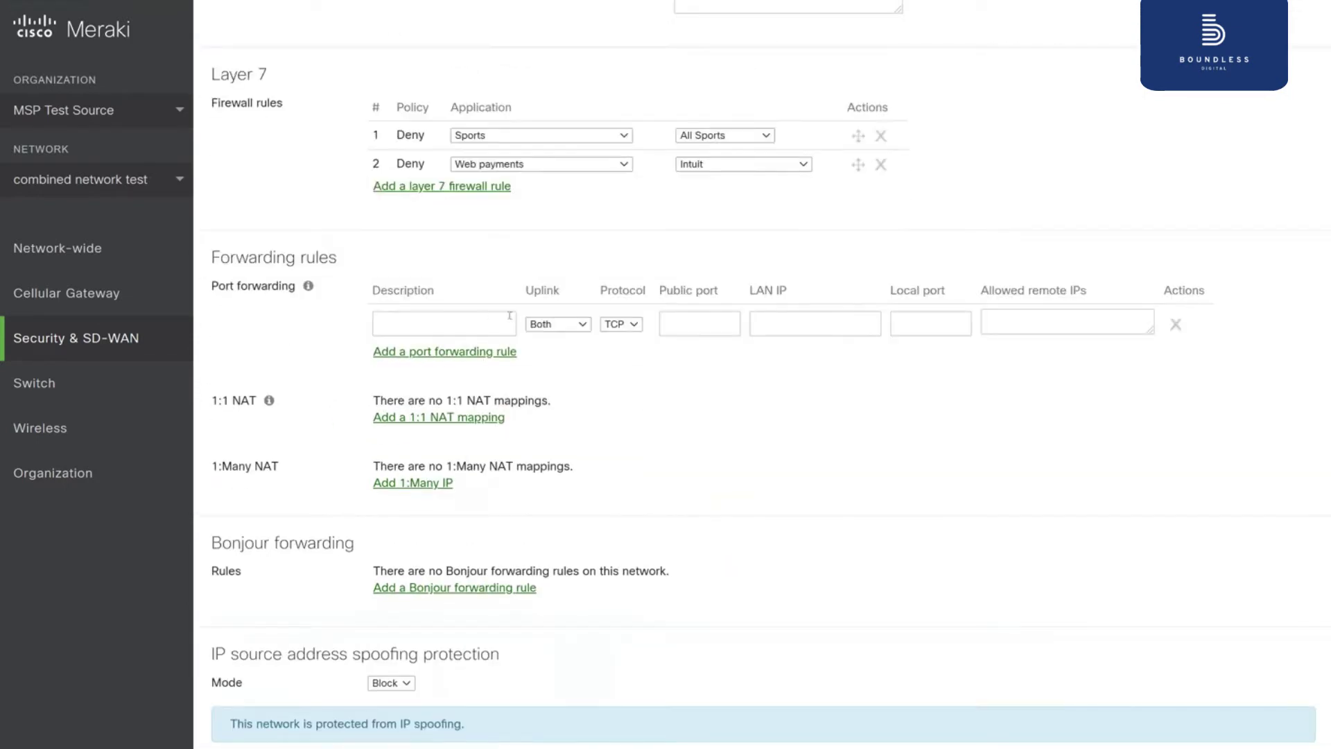
type("Test")
left_click(687, 321)
type("80")
key("Tab")
type("192.168.128.1")
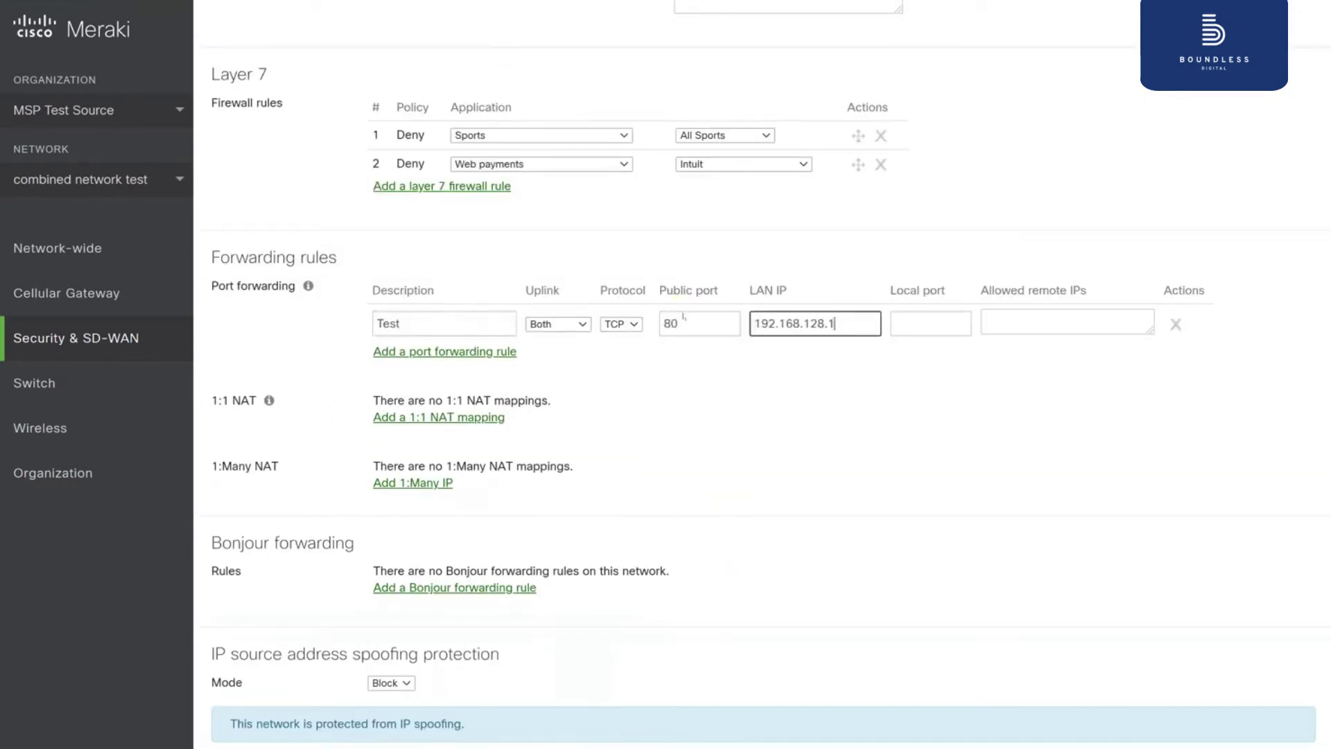
key("Tab")
type("80")
key("Tab")
type("11.22.33.44")
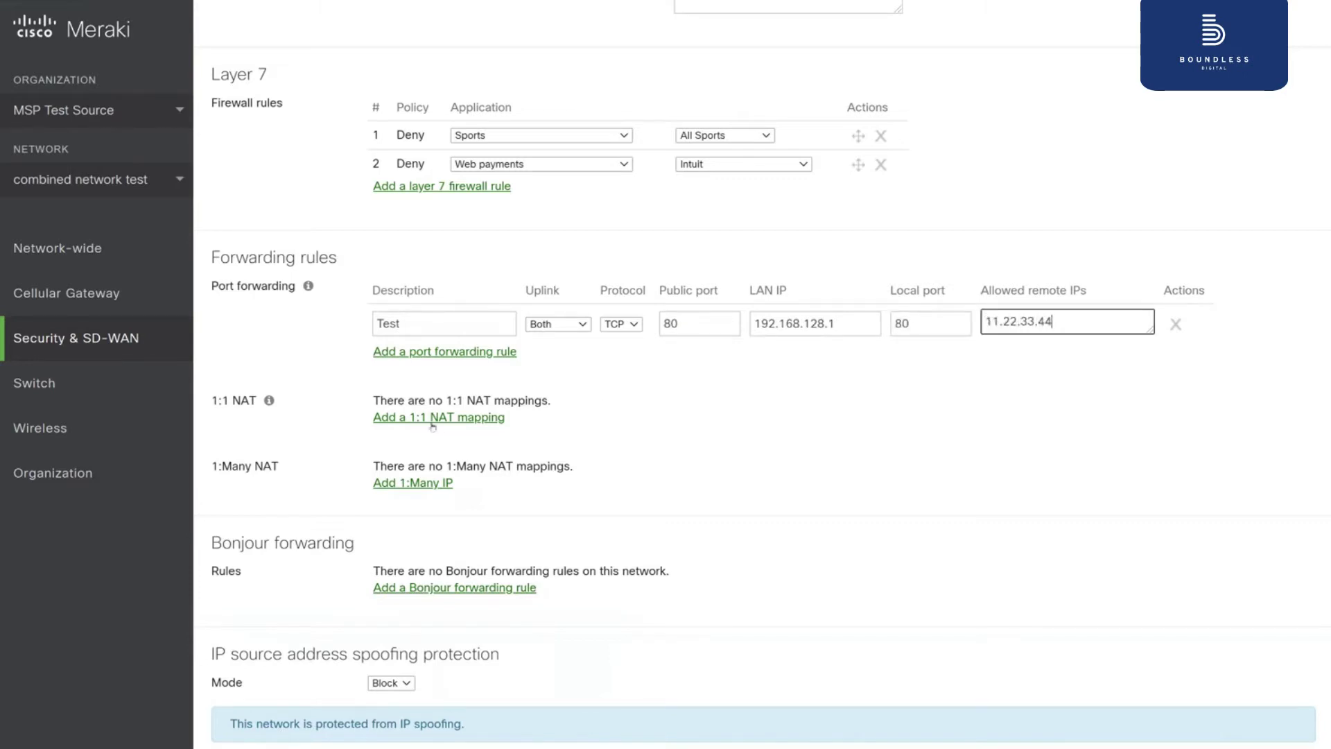
Add 1:1 NAT mapping 'Test' from 11.22.33.44 to 192.168.128.1, allowing port 80 from 22.33.44.55
left_click(431, 418)
left_click(611, 255)
type("Test")
key("Tab")
type("11.22.33.4")
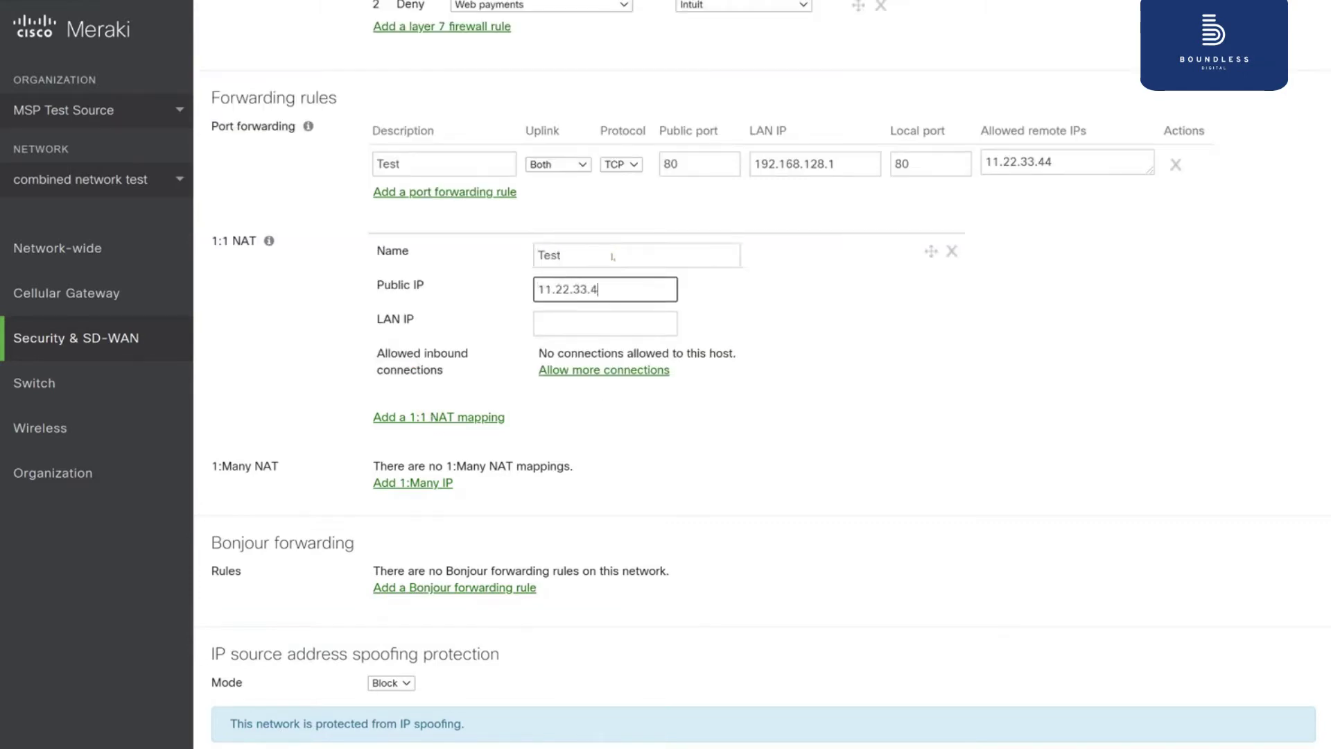
type("4")
key("Tab")
type("192.168.128.1")
left_click(604, 370)
left_click(679, 338)
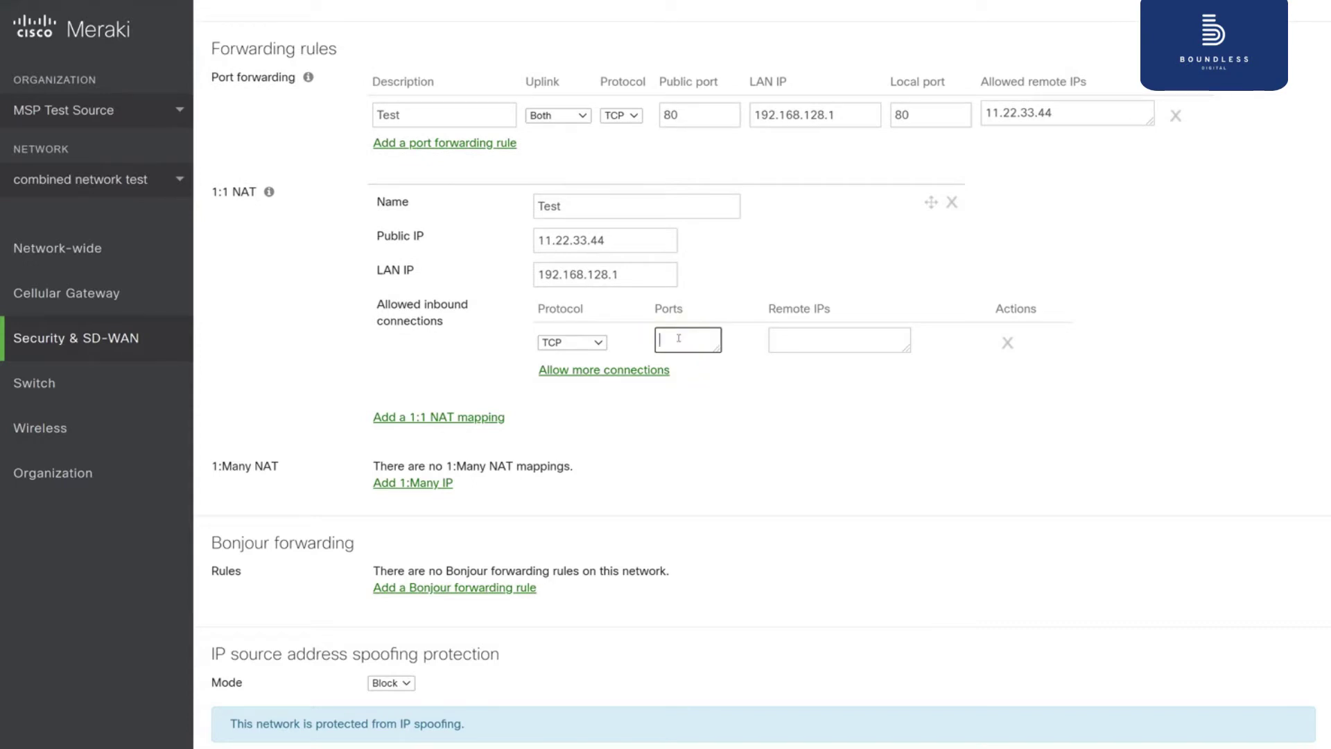
type("80")
key("Tab")
type("22.33.44.55")
scroll(428, 398, "down", 2)
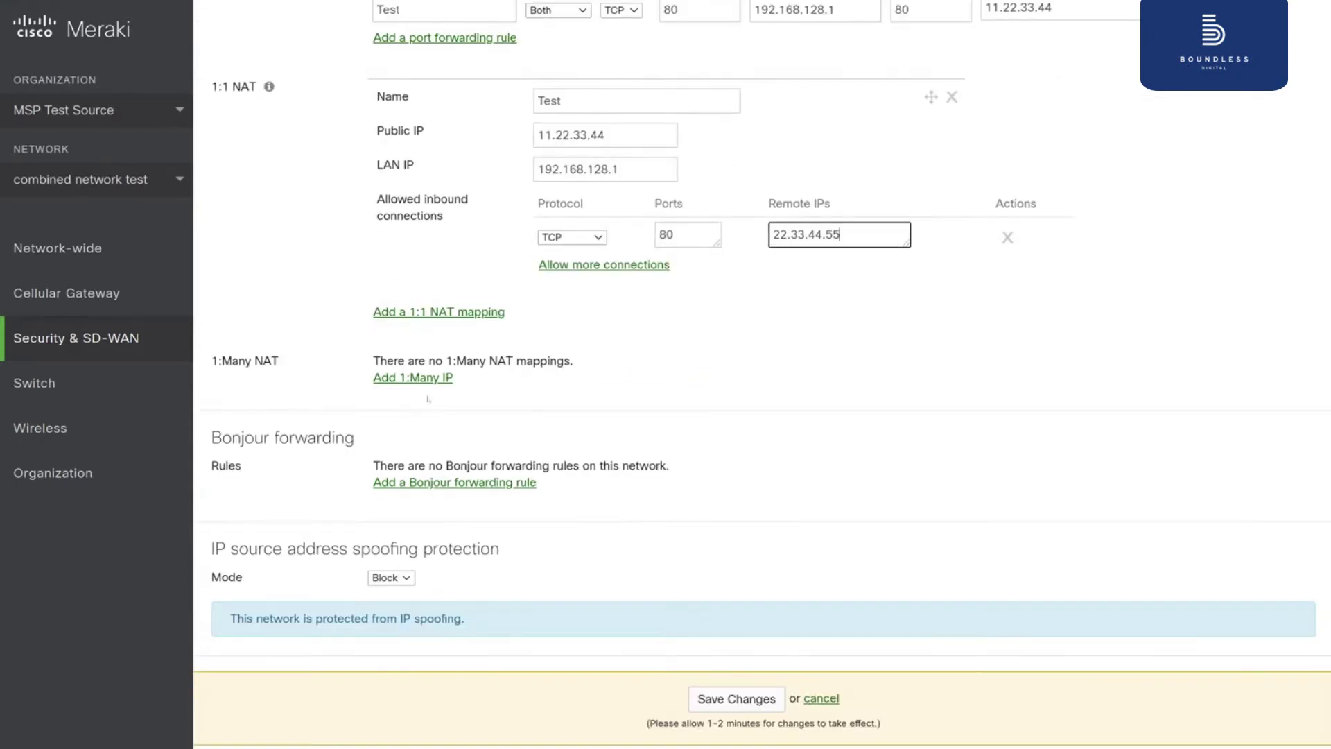
Add 1:Many NAT public IP 11.22.33.44 with rule 'Test' forwarding port 80 to 192.168.128.1
left_click(402, 378)
left_click(548, 373)
type("11.22.33.44")
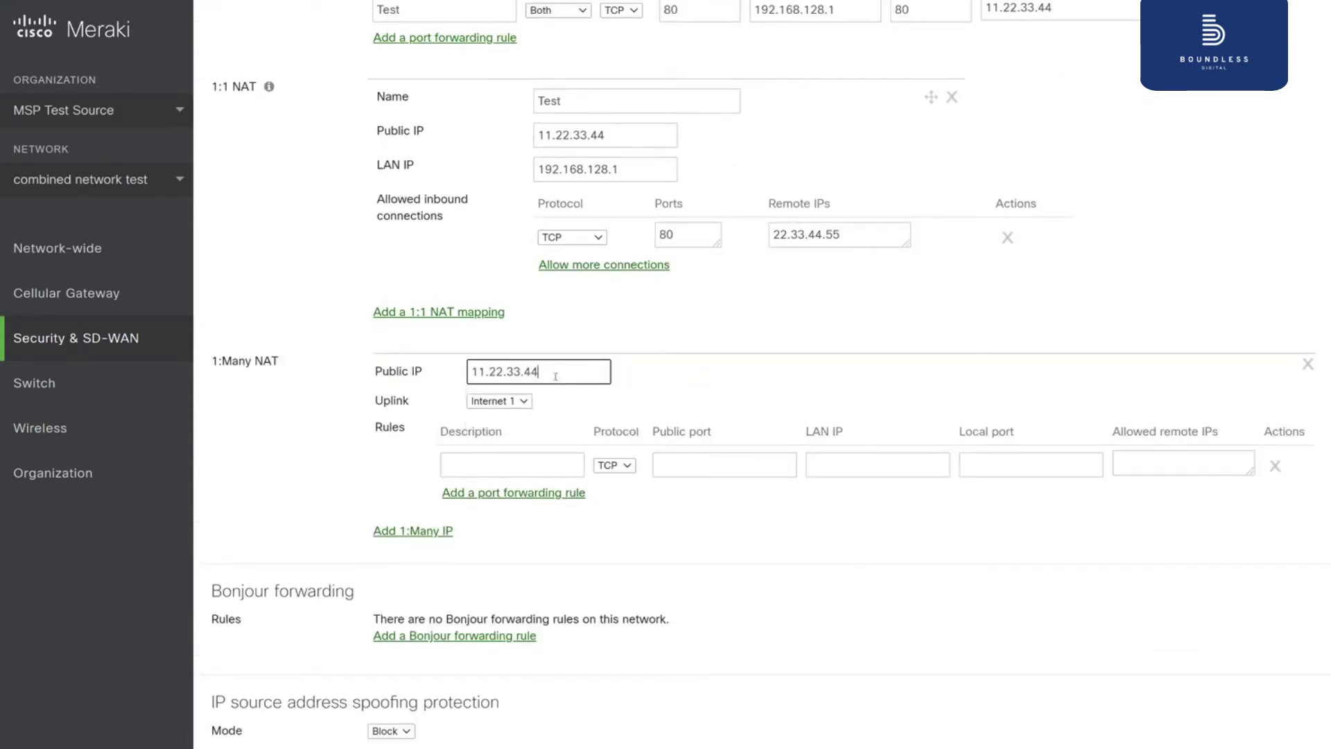
key("Tab")
key("Tab")
type("Test")
key("Tab")
key("Tab")
type("80")
key("Tab")
type("192.168.128.1")
key("Tab")
type("80")
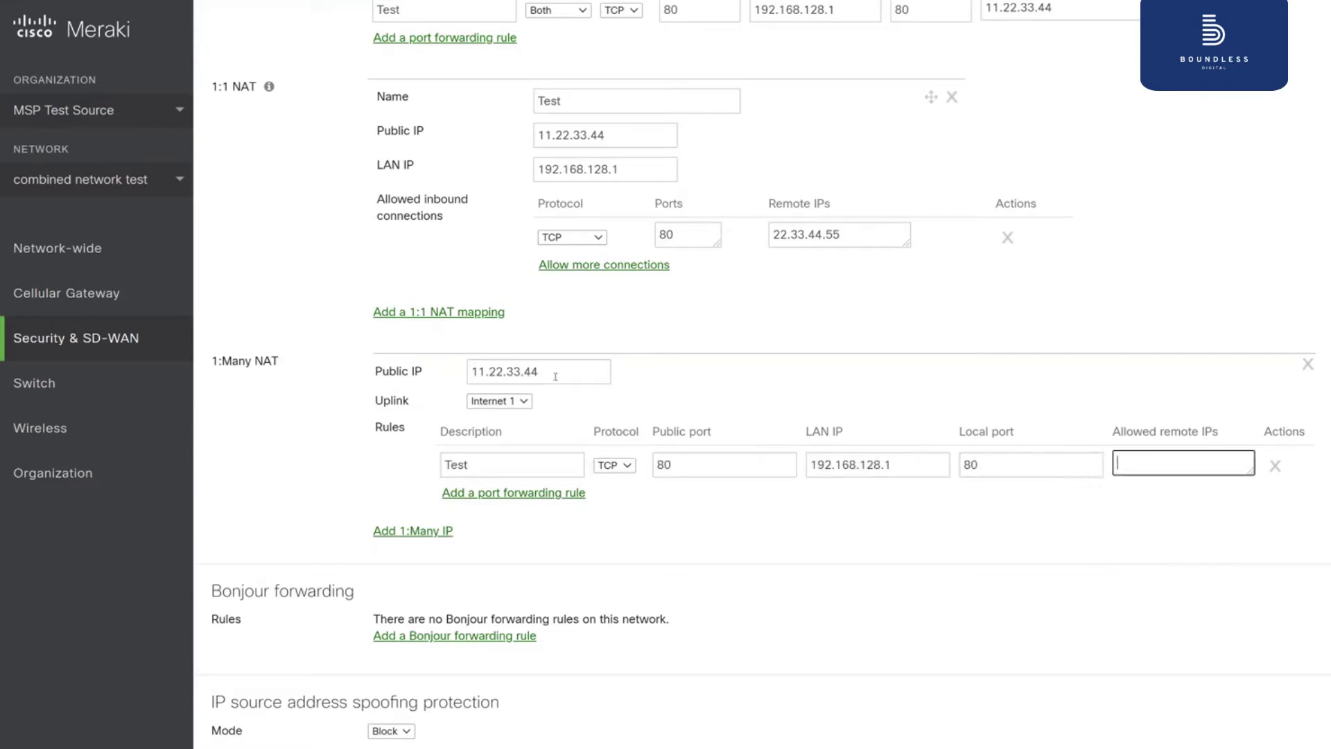
type("11.22.33.44")
Save all the firewall and NAT changes
scroll(556, 377, "down", 3)
left_click(737, 664)
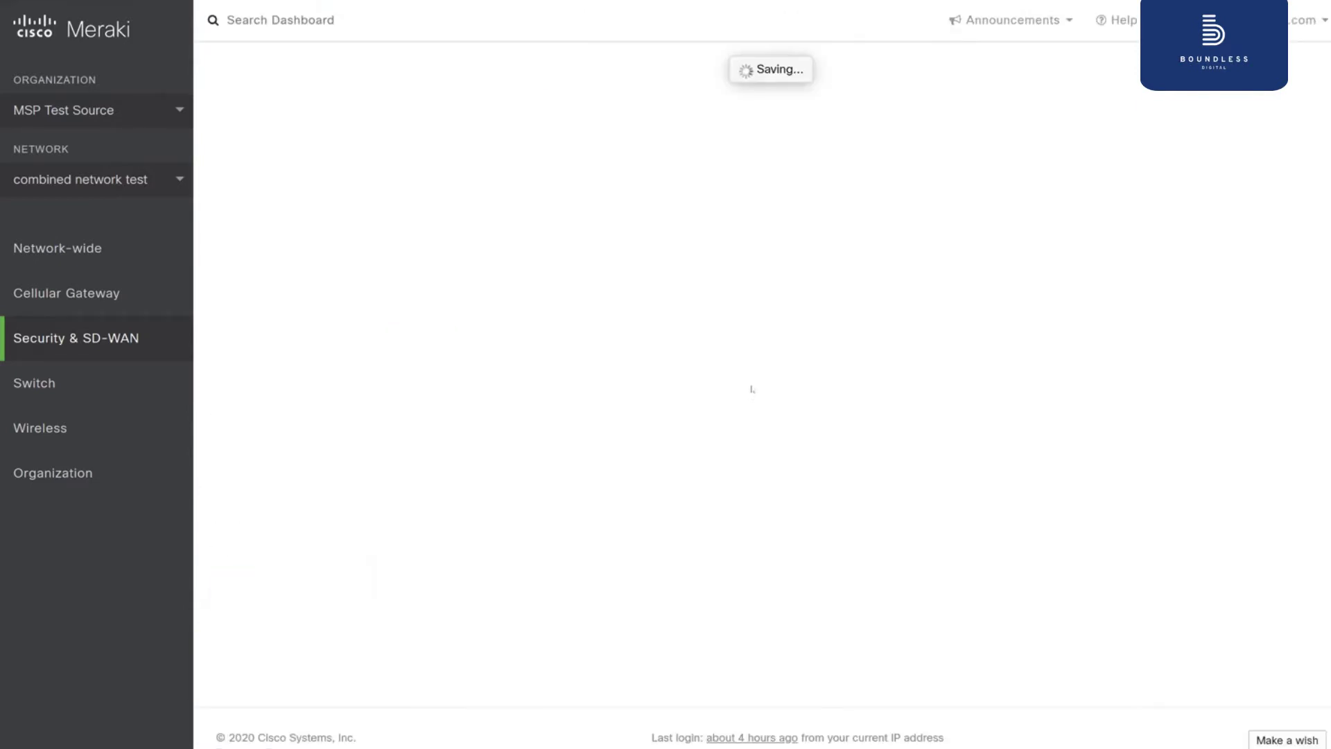
mouse_move(139, 338)
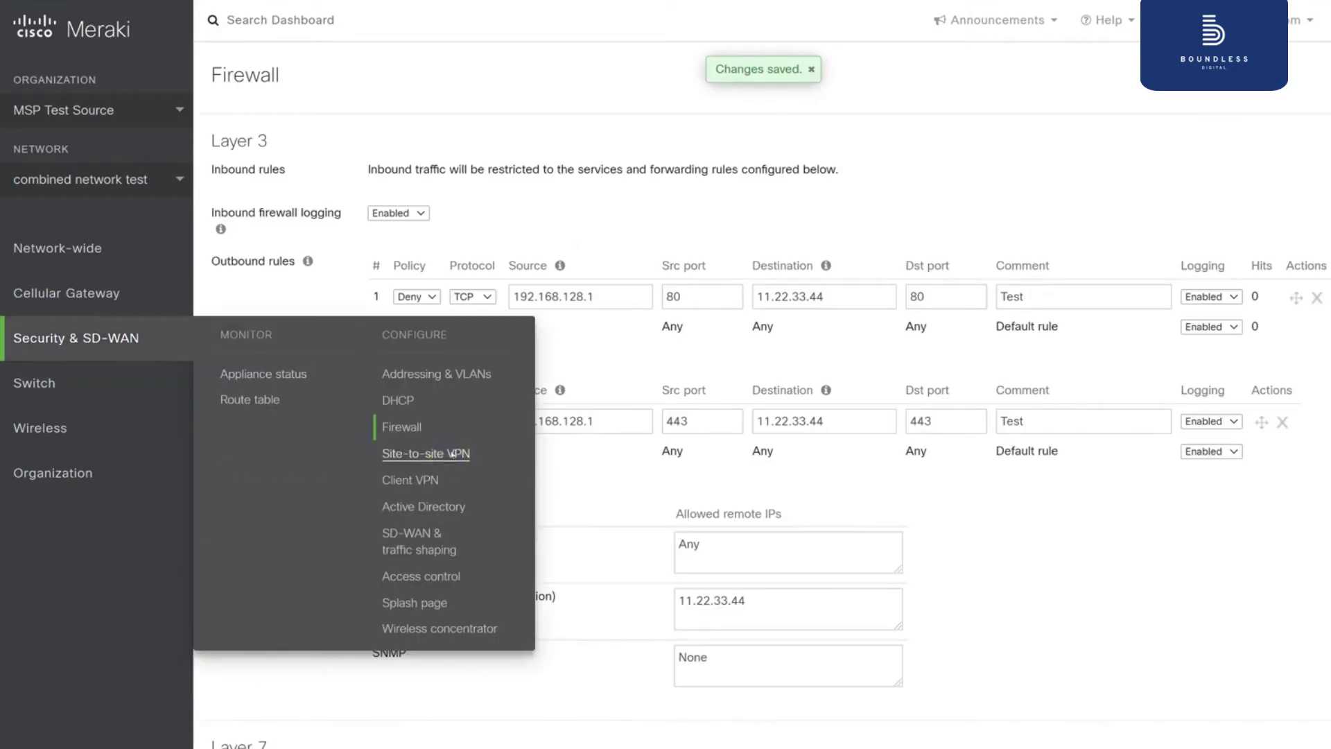
Set site-to-site VPN to Hub (Mesh) with Test Vlan in the VPN, and save after confirming
left_click(452, 454)
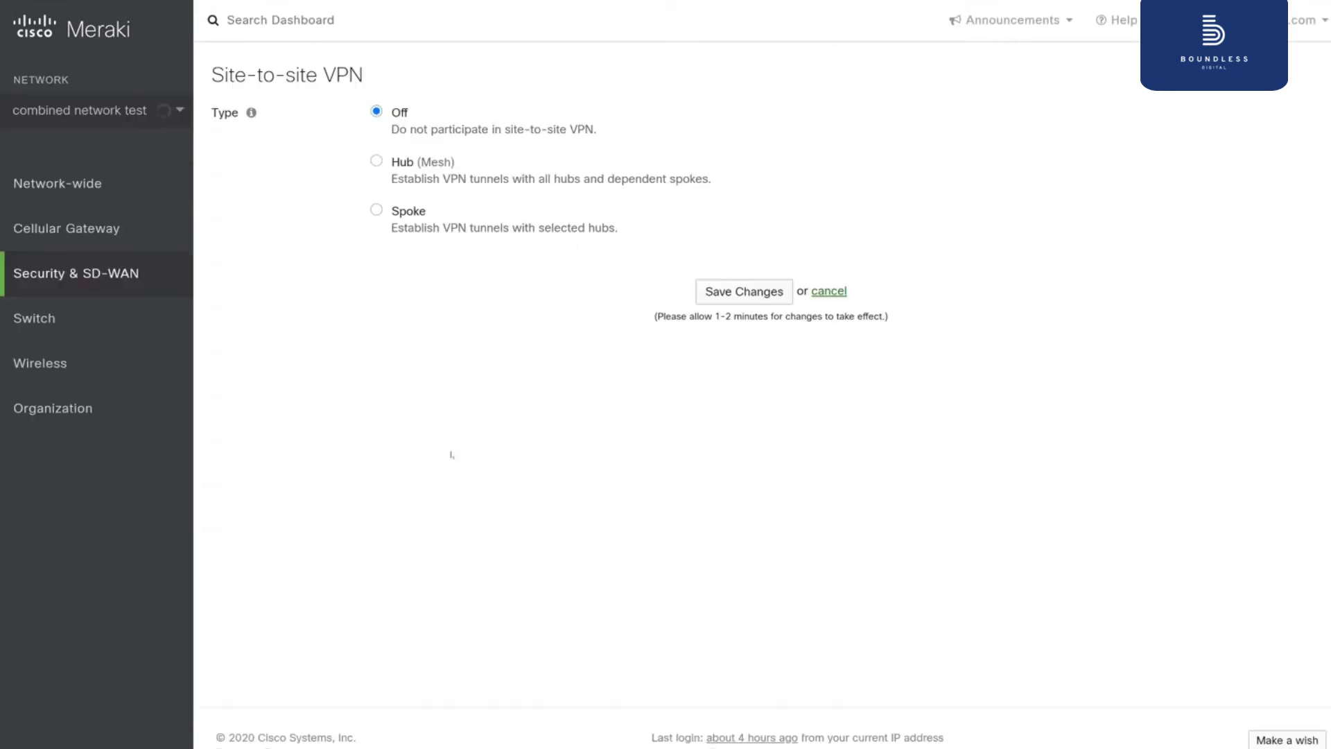
left_click(399, 161)
left_click(605, 481)
left_click(610, 556)
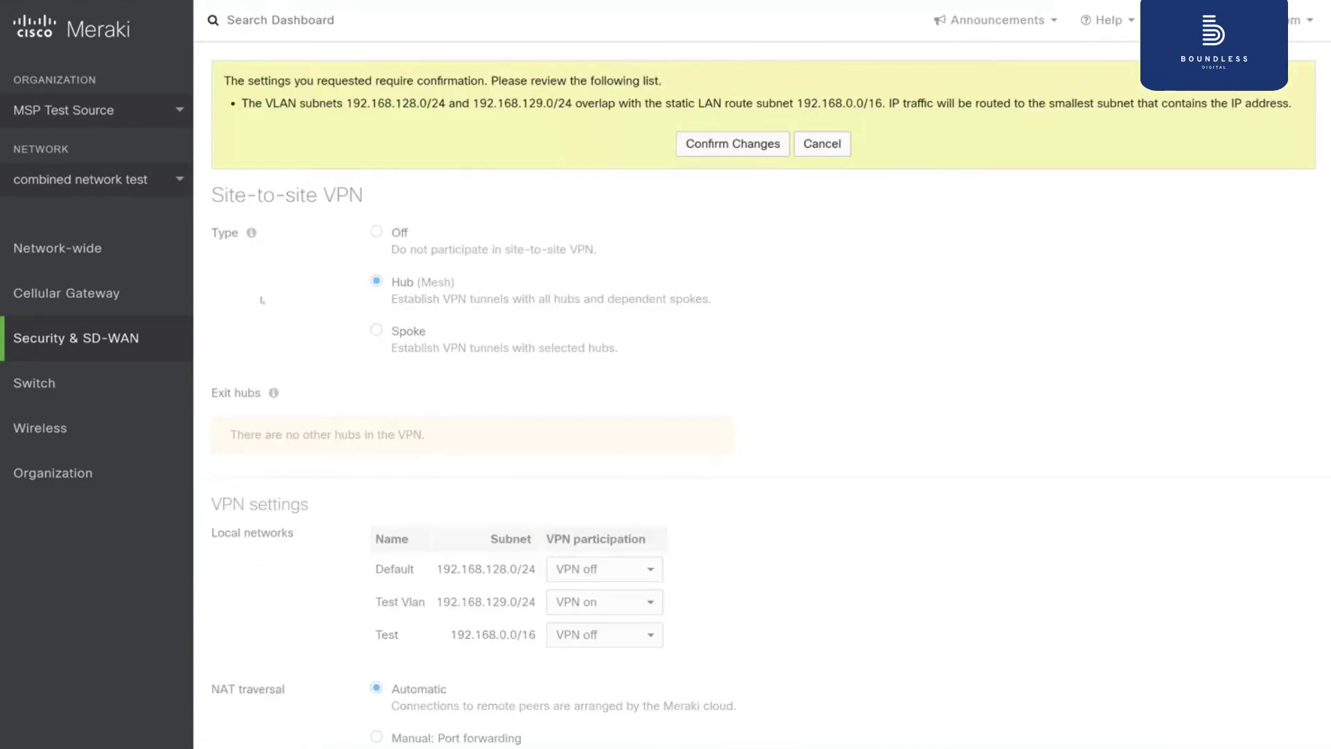
left_click(731, 143)
mouse_move(173, 337)
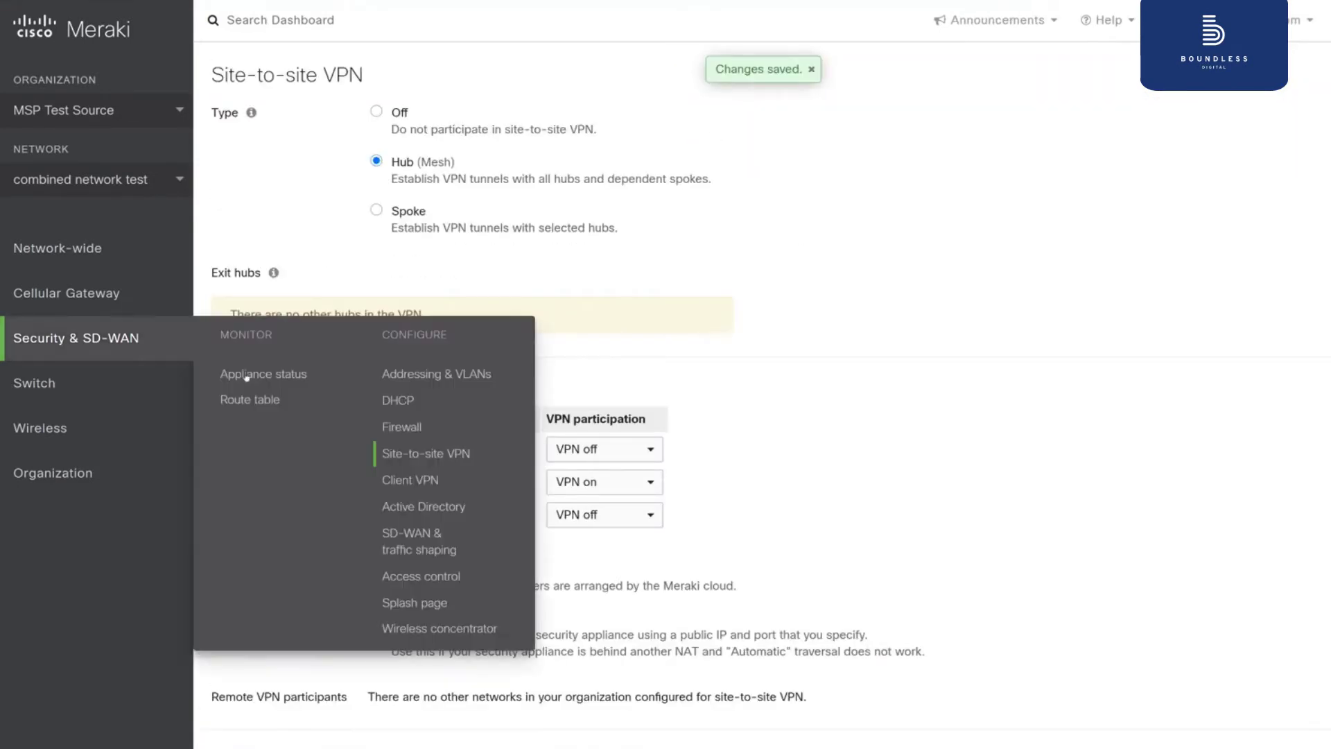
Limit cellular uplink and per-client bandwidth to 5 Mbps, and create a new traffic shaping rule
left_click(418, 540)
left_click_drag(462, 194, 426, 228)
scroll(430, 235, "down", 1)
left_click_drag(464, 382, 426, 383)
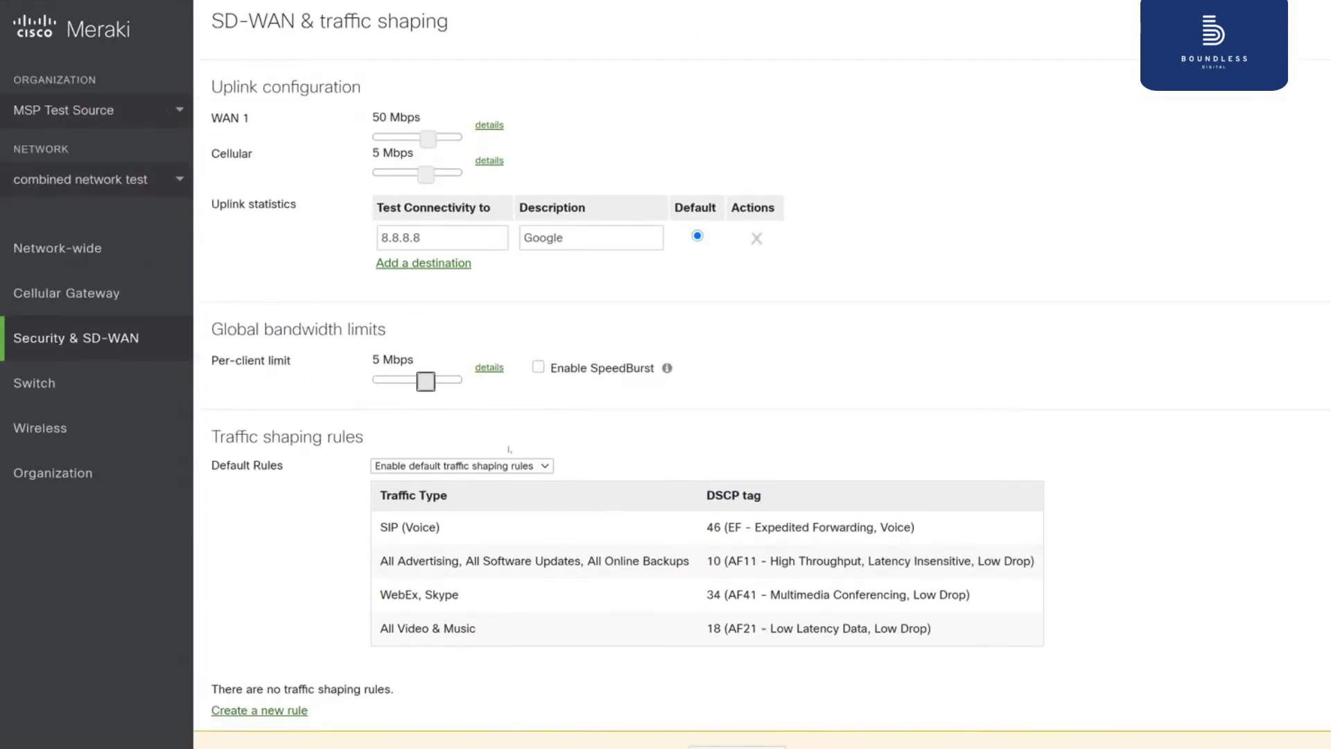
scroll(425, 383, "down", 3)
left_click(259, 616)
left_click(399, 528)
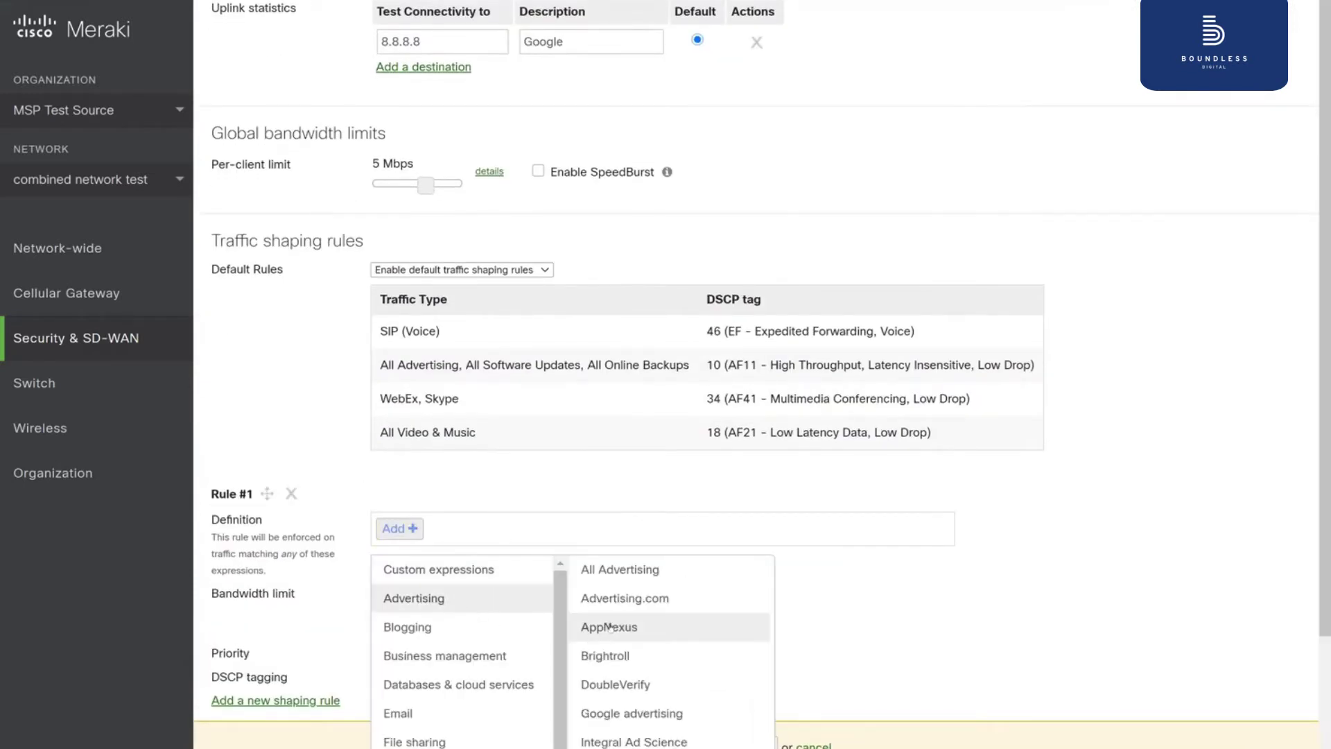
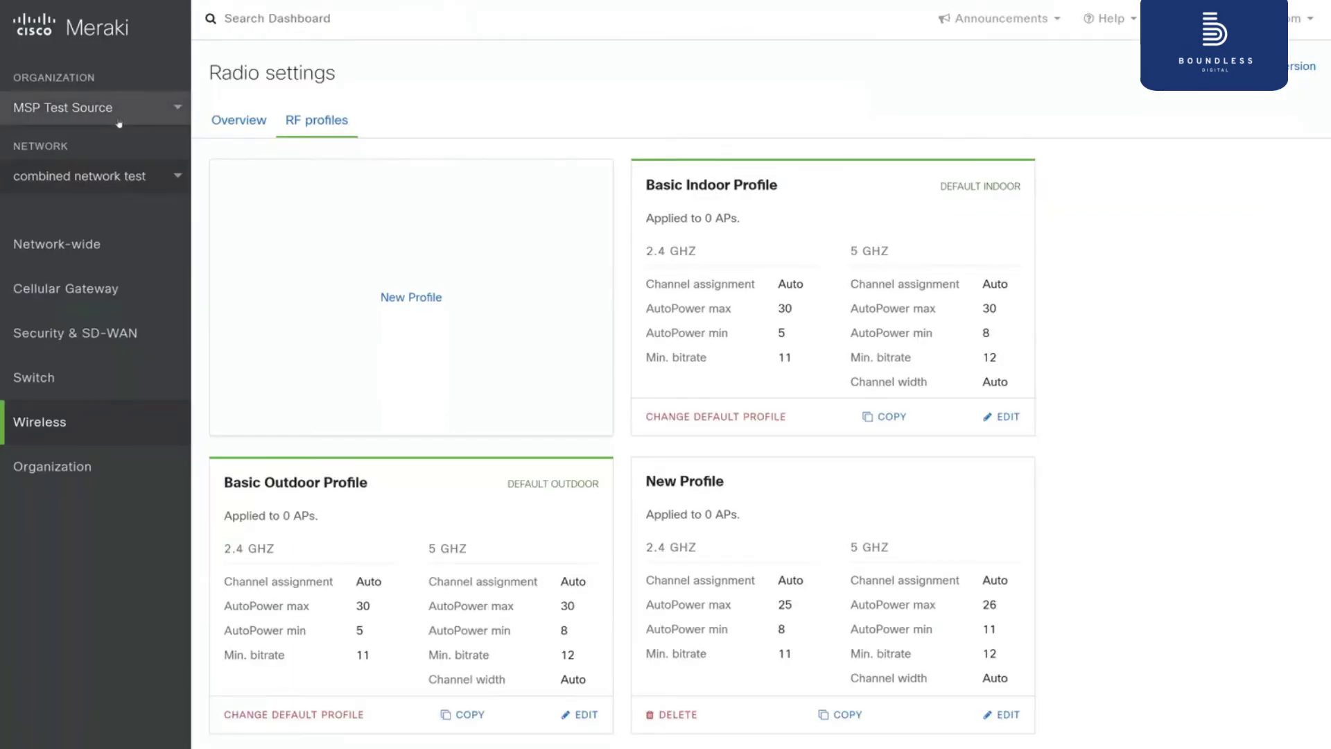
Go to the Demo MSP Organizations page in the MSP portal, which has no organizations yet
mouse_move(69, 421)
mouse_move(508, 700)
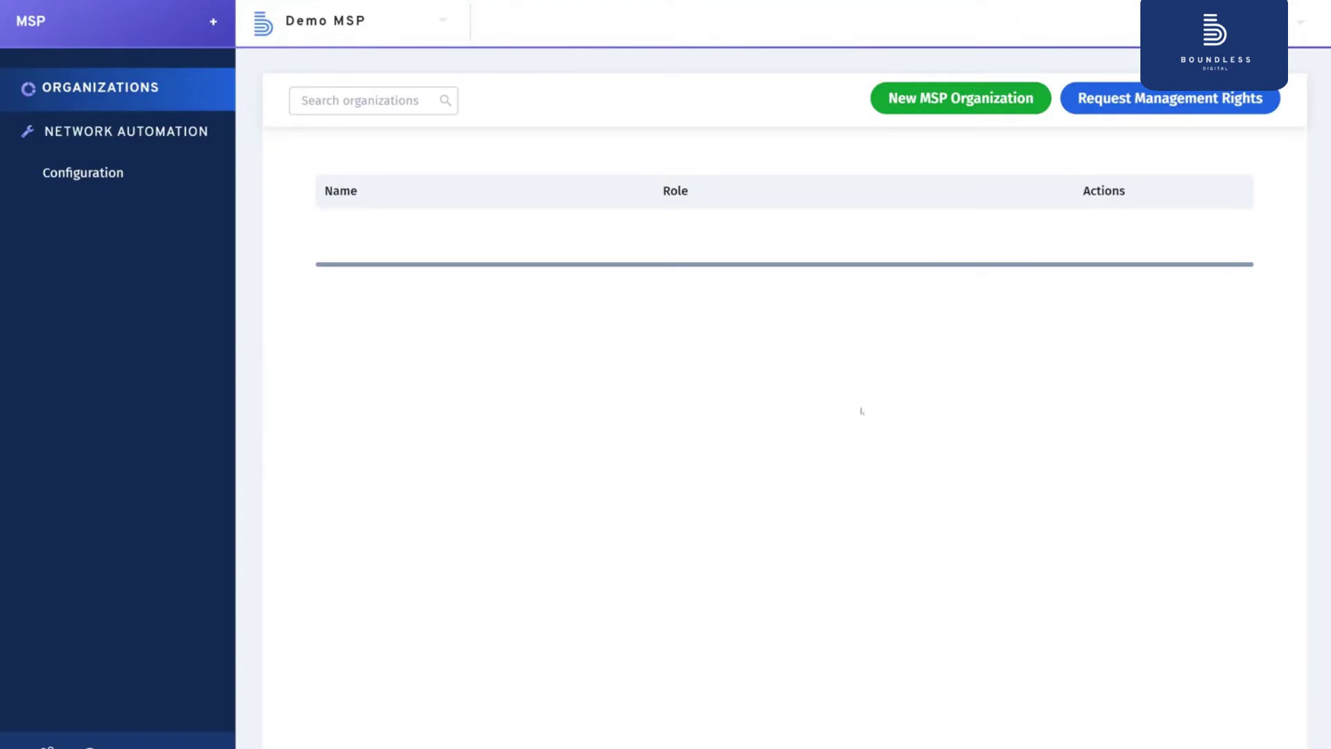
Create the MSP organization 'MSP Test Source' in the Europe region
left_click(964, 98)
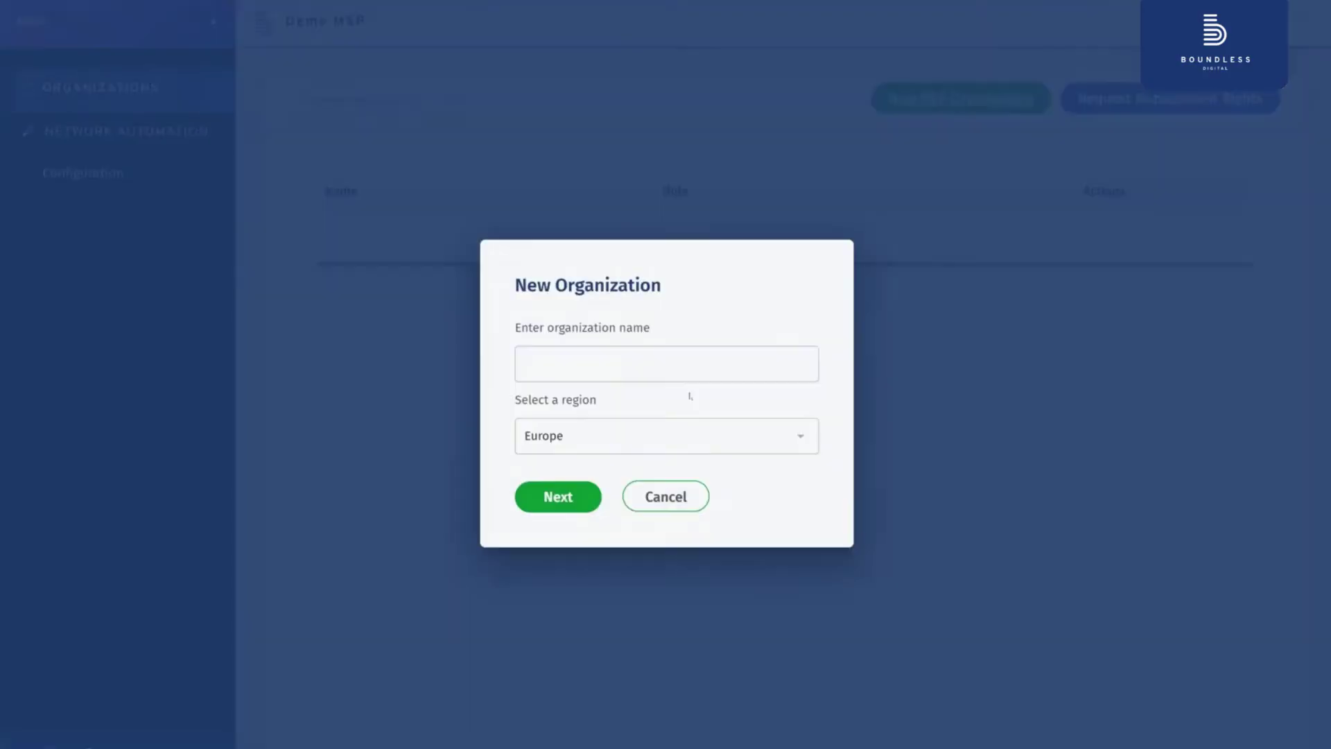
left_click(599, 368)
type("MSP ")
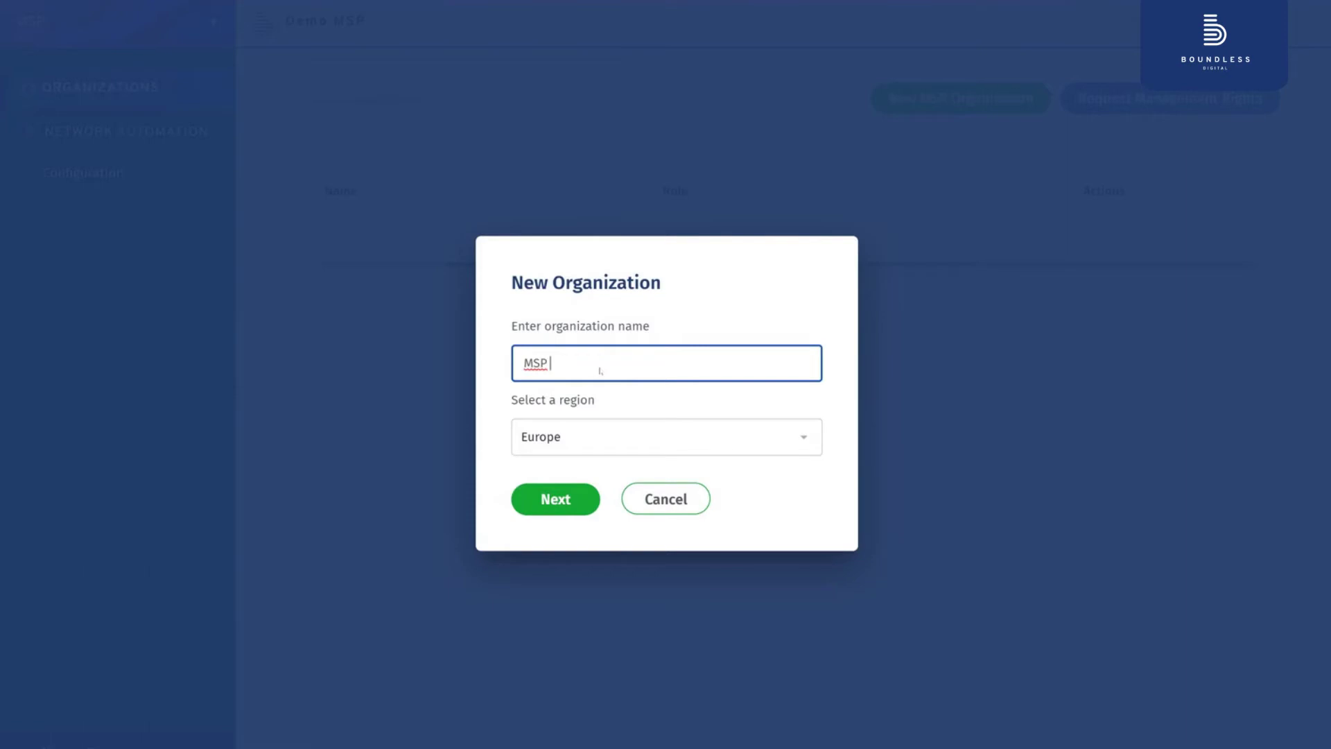
type("Test Source")
key("Tab")
key("Tab")
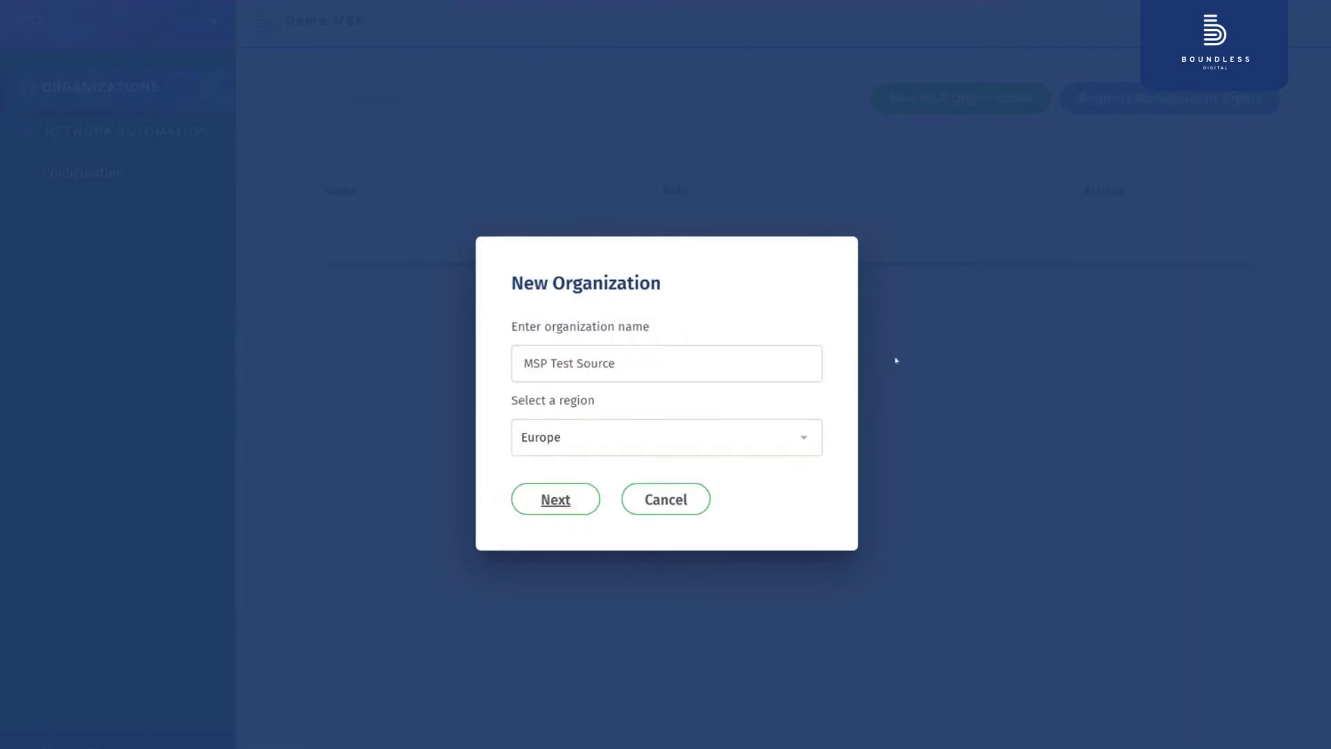
key("Return")
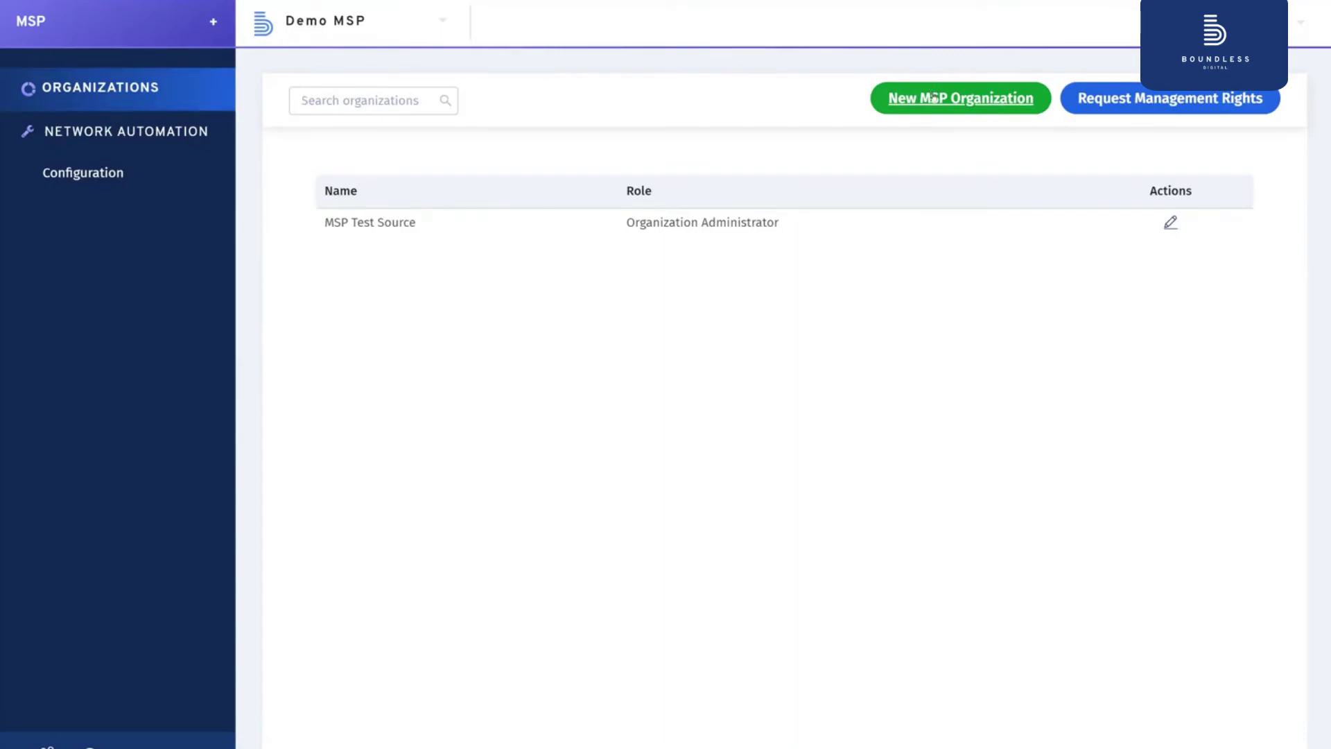
Create a second MSP organization named 'MSP Test Target' in Europe
left_click(934, 97)
left_click(611, 360)
type("MSP Test Target")
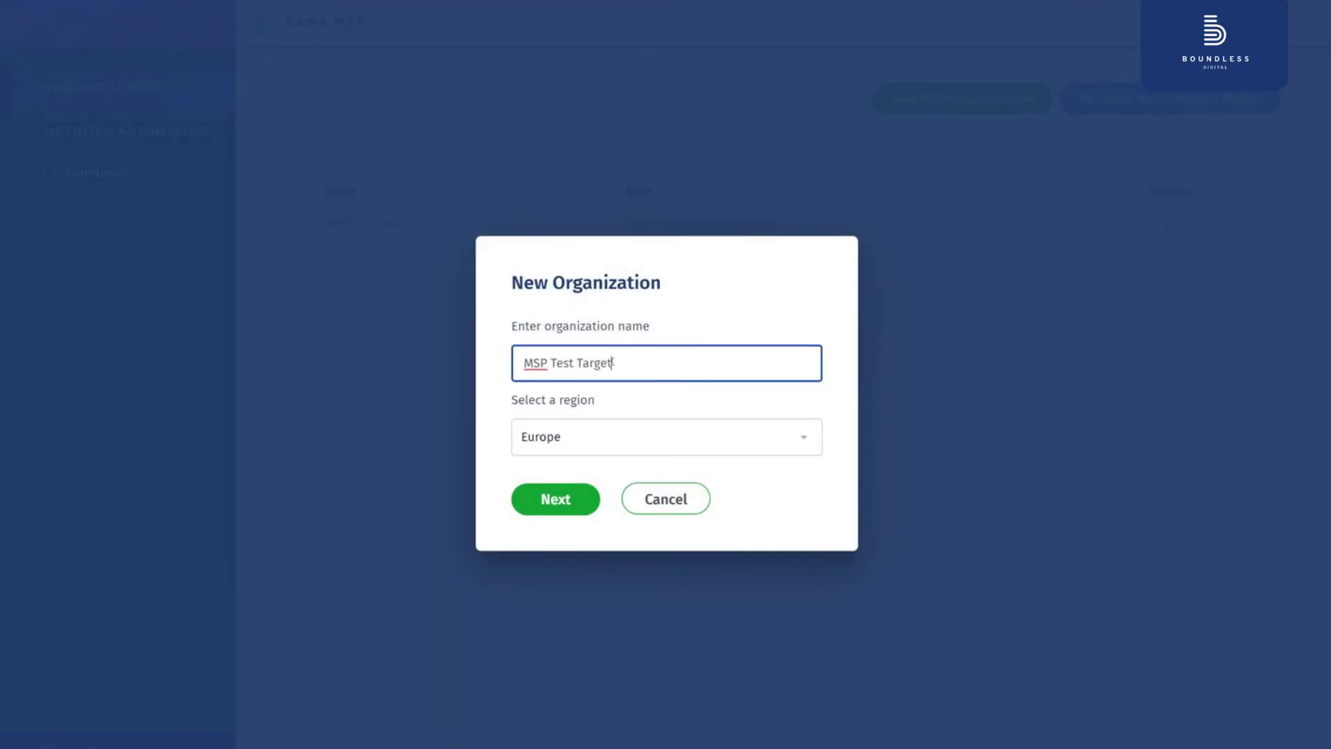
key("Return")
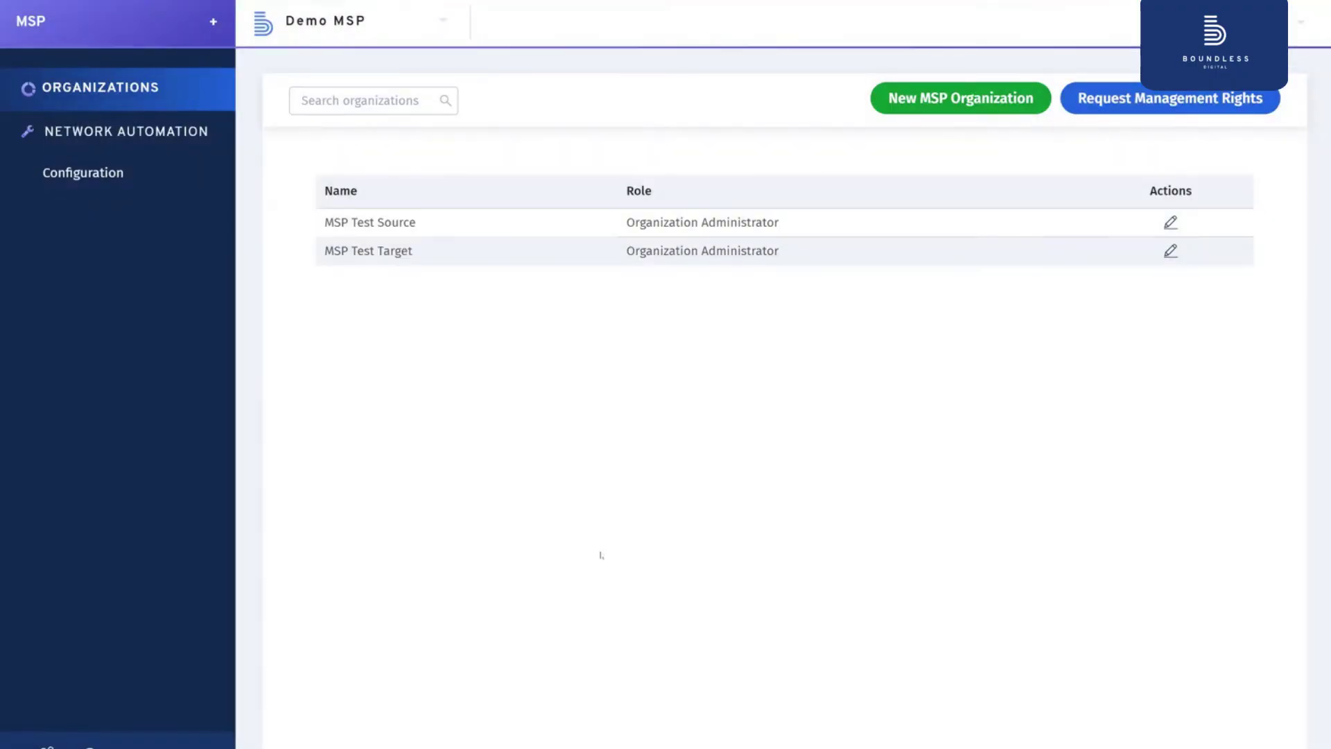
Switch to Network Management for the MSP Test Source organization and dismiss the setup prompt
left_click(104, 21)
left_click(113, 83)
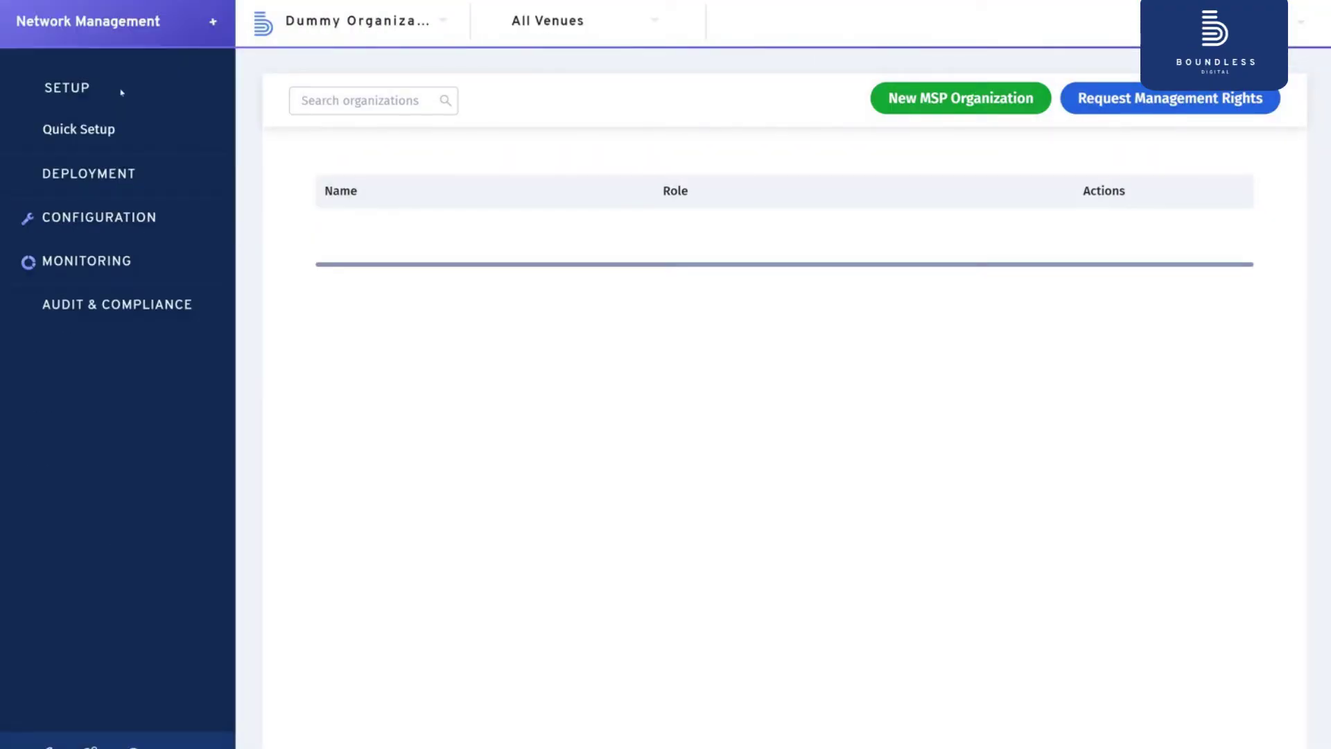
left_click(331, 27)
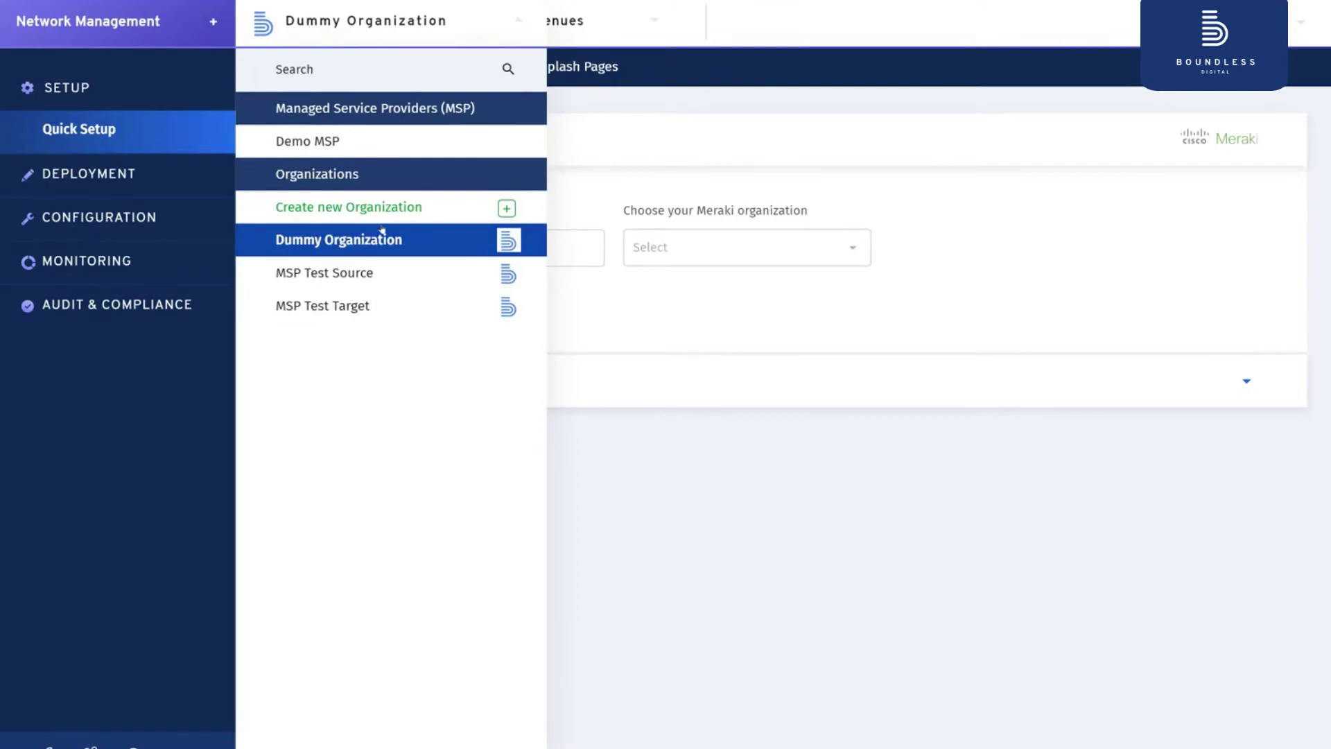
left_click(376, 274)
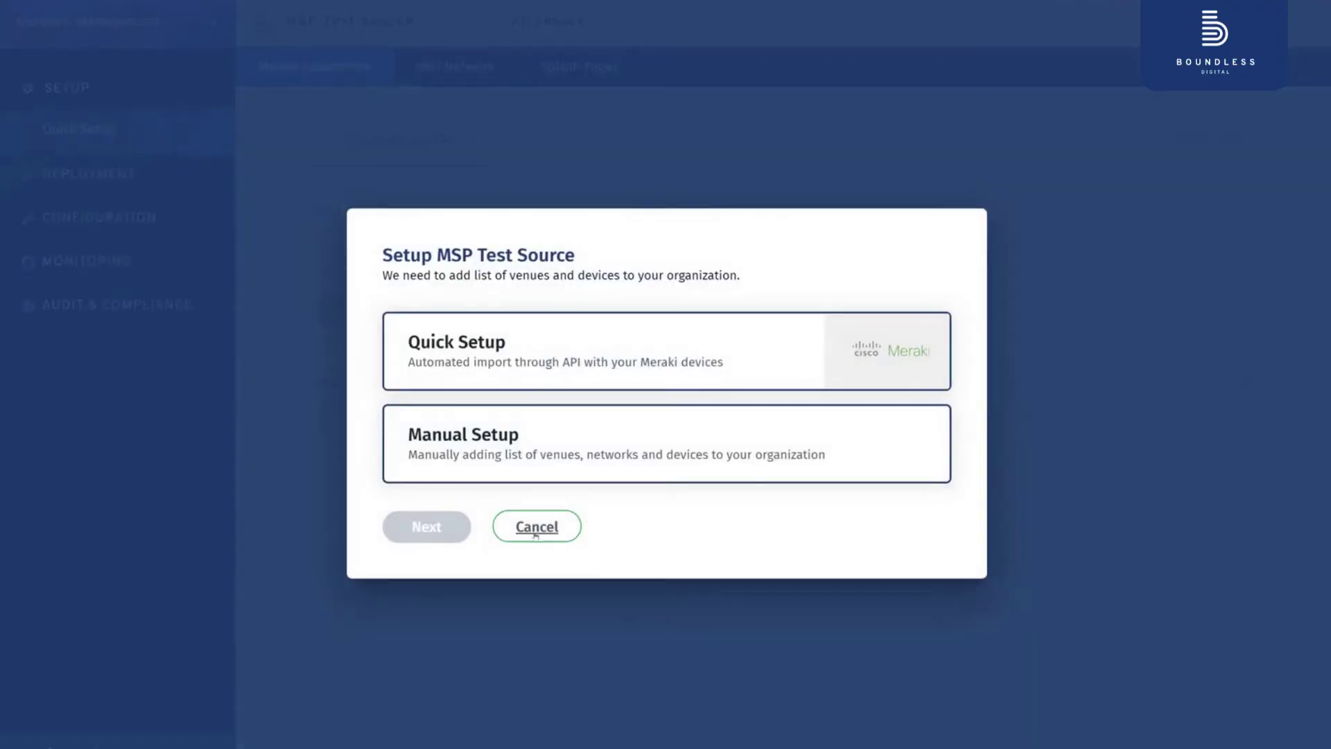
left_click(503, 490)
Import MSP Test Source's Meraki venues, devices and tags with the pasted API key, then view FlexTemplates
left_click(462, 257)
key("ctrl+v")
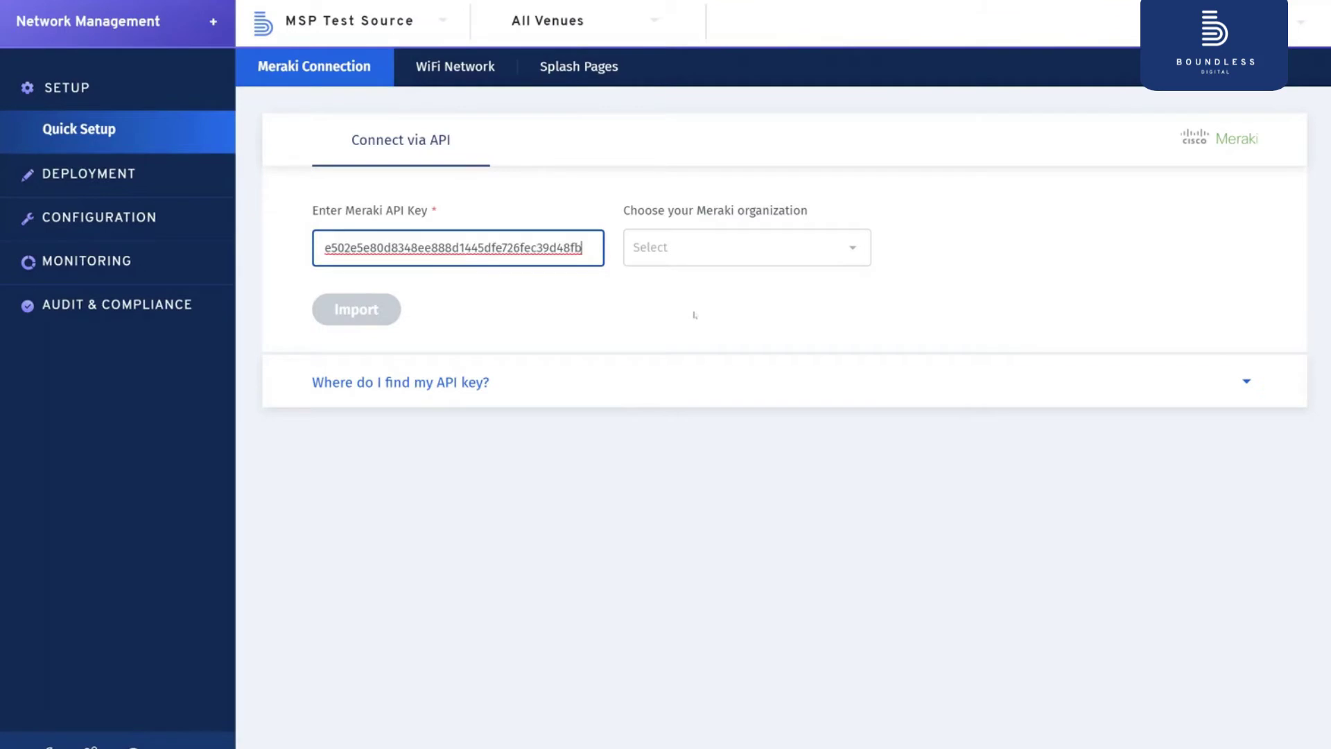
left_click(725, 255)
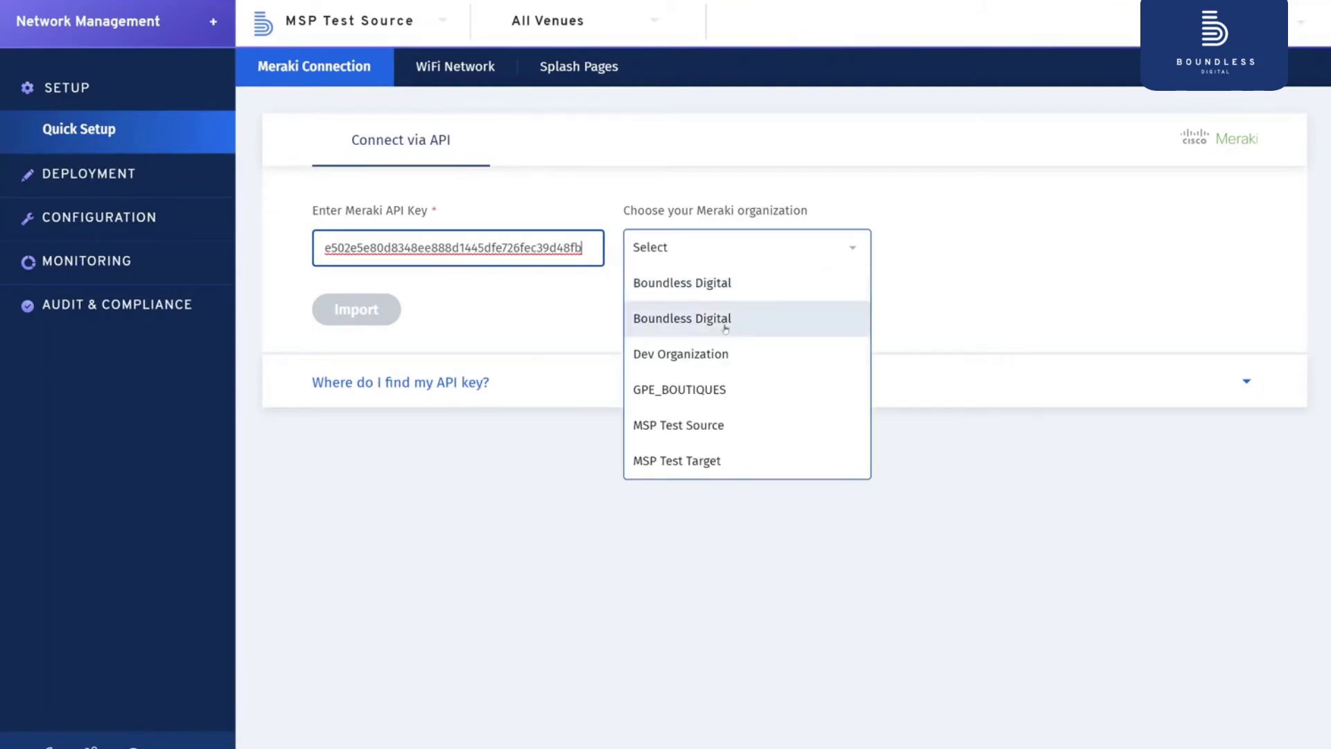
left_click(714, 424)
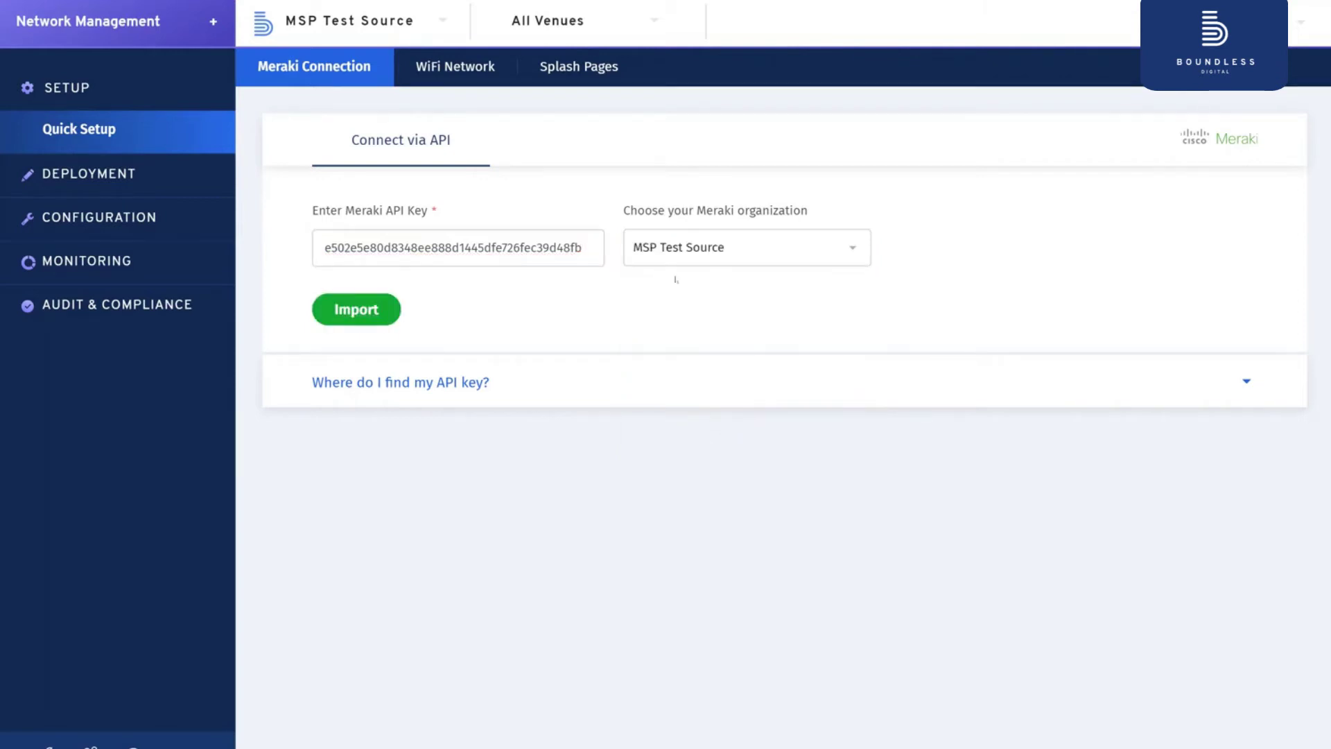
left_click(373, 316)
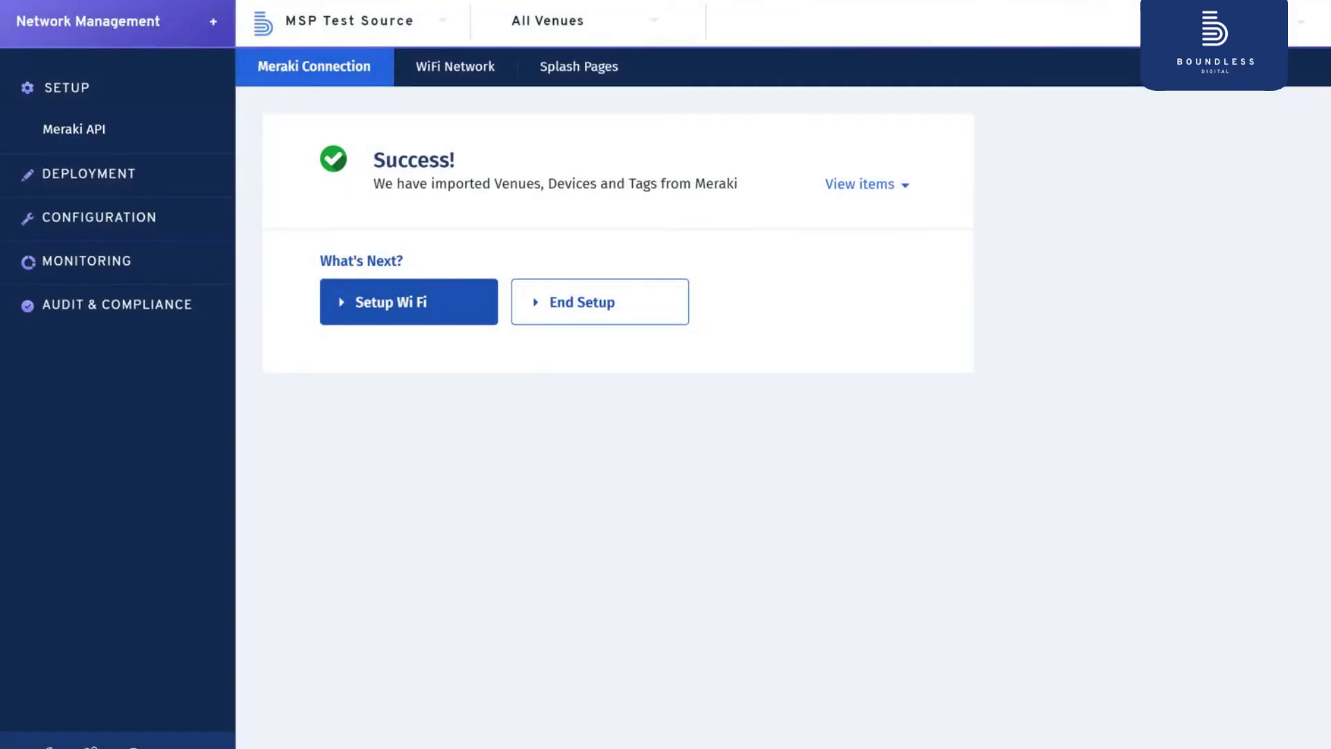
left_click(109, 214)
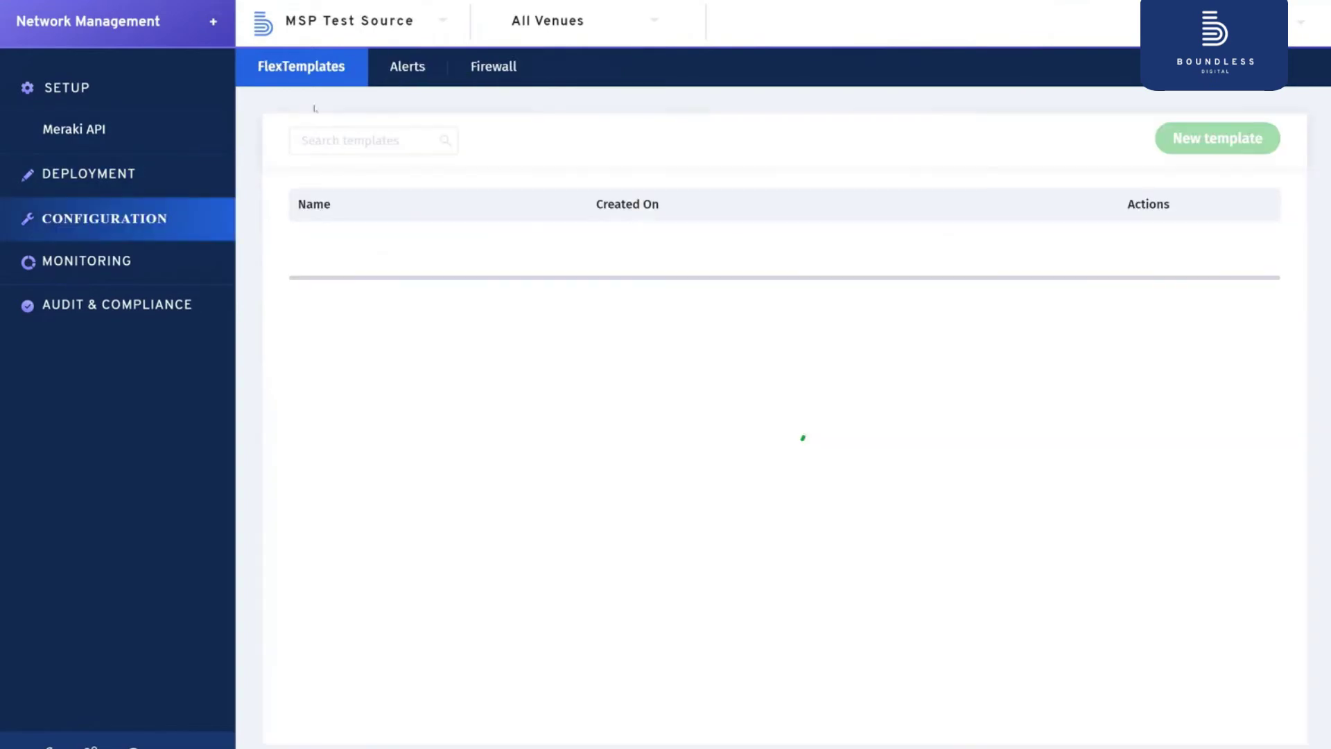
left_click(341, 28)
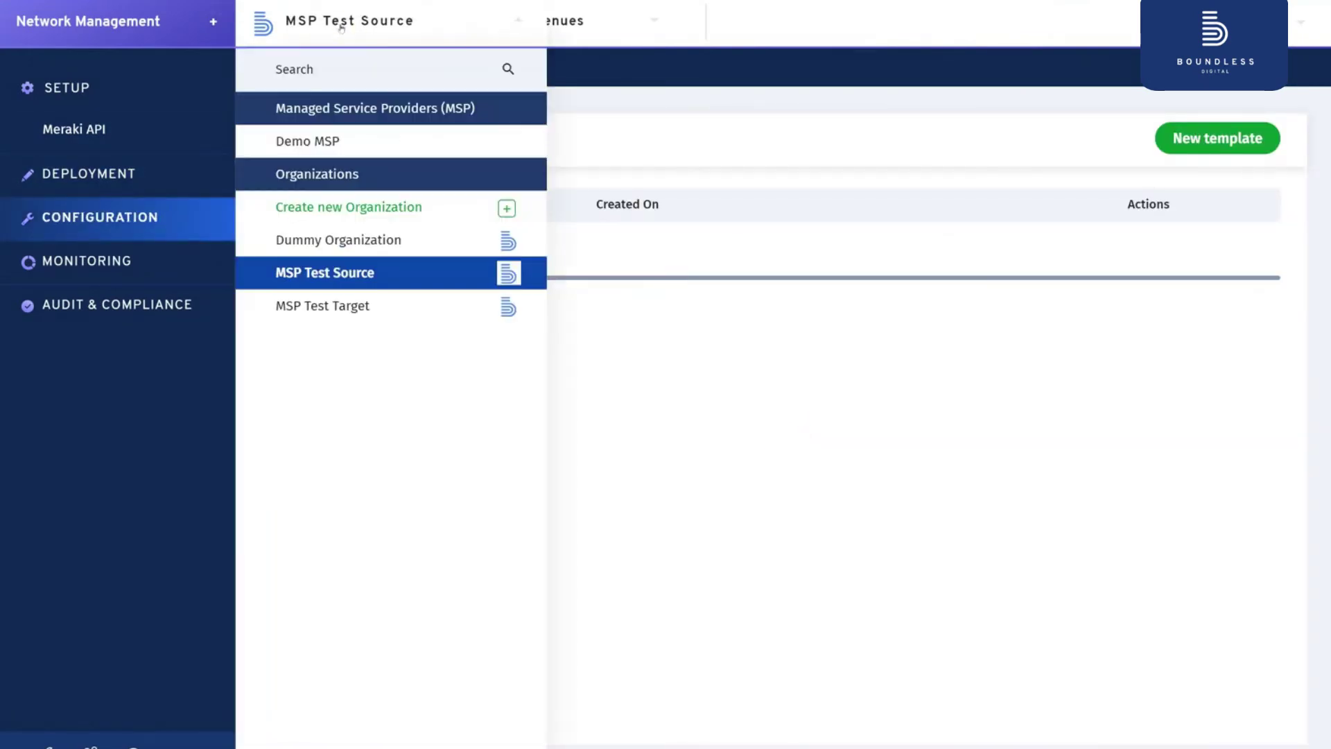
Switch to MSP Test Target, dismiss its setup prompt and paste the Meraki API key
left_click(354, 306)
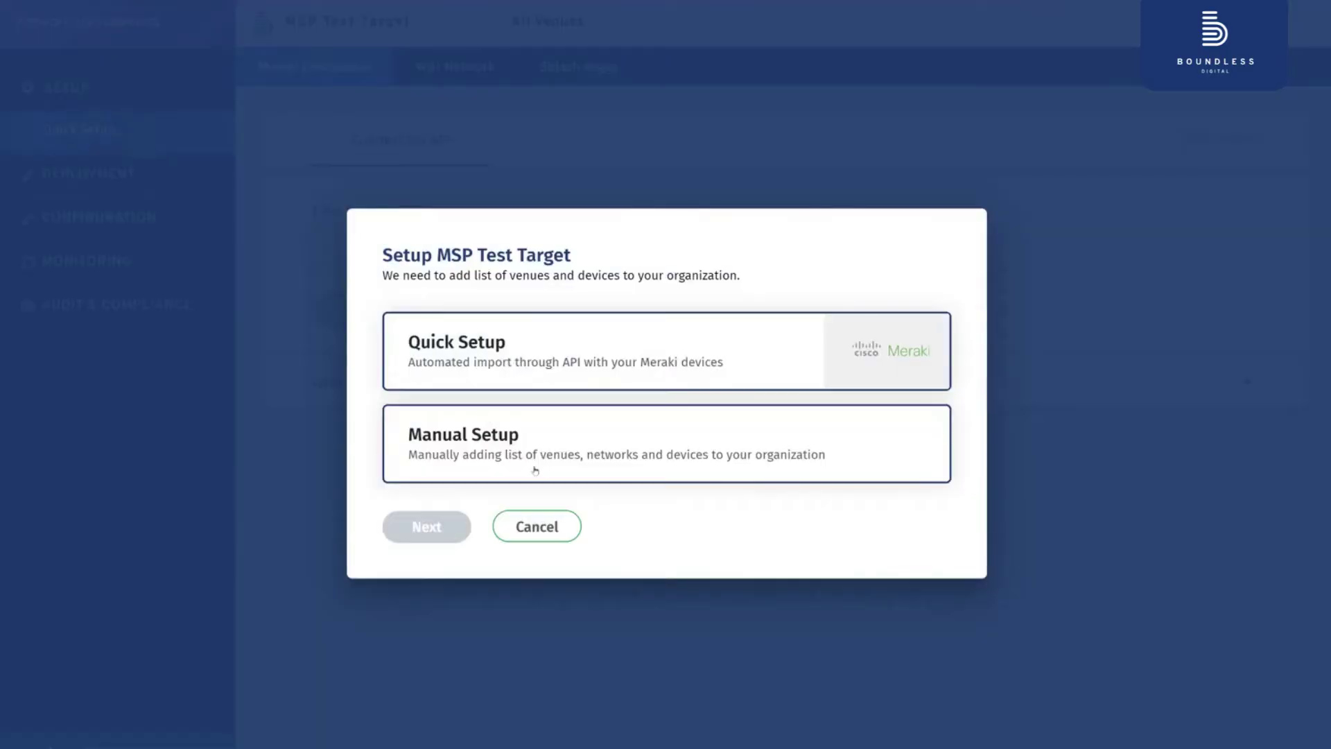
left_click(535, 527)
left_click(479, 252)
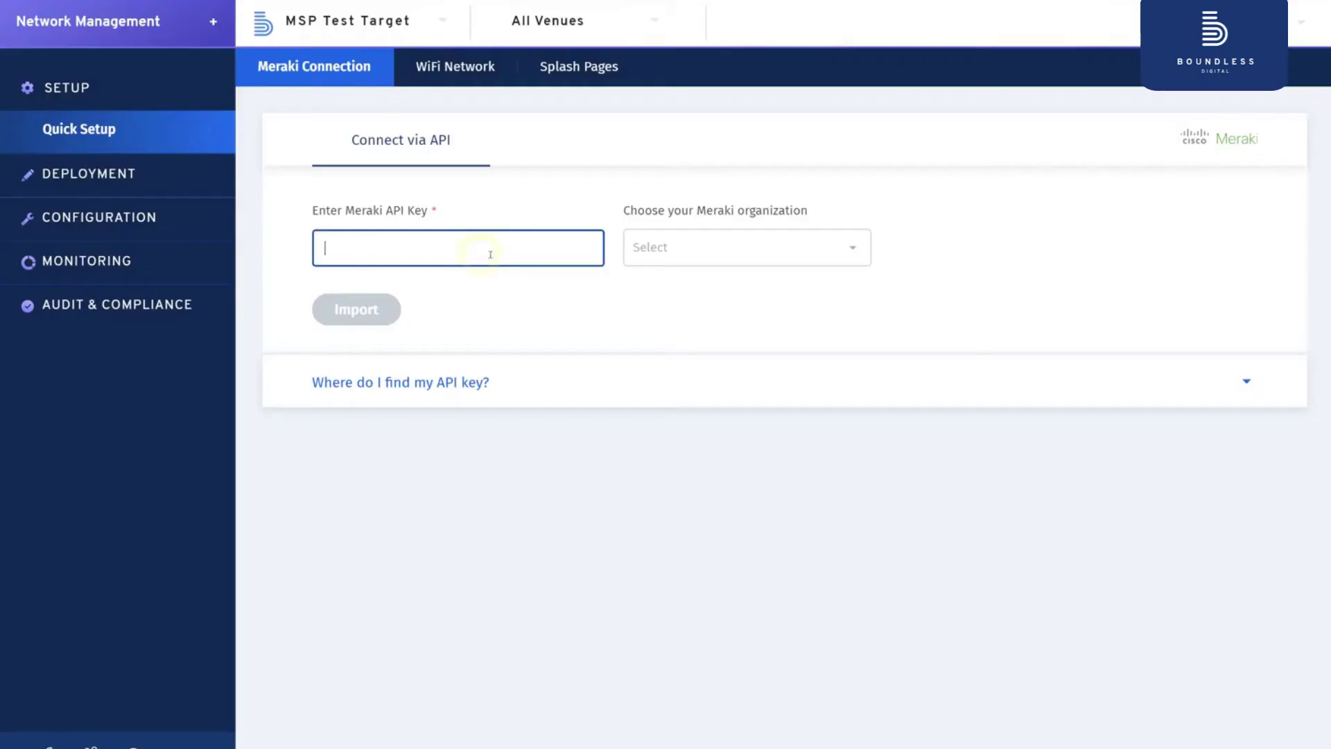
key("ctrl+v")
Import MSP Test Target from Meraki, then switch back to the Demo MSP organization
left_click(728, 250)
left_click(728, 250)
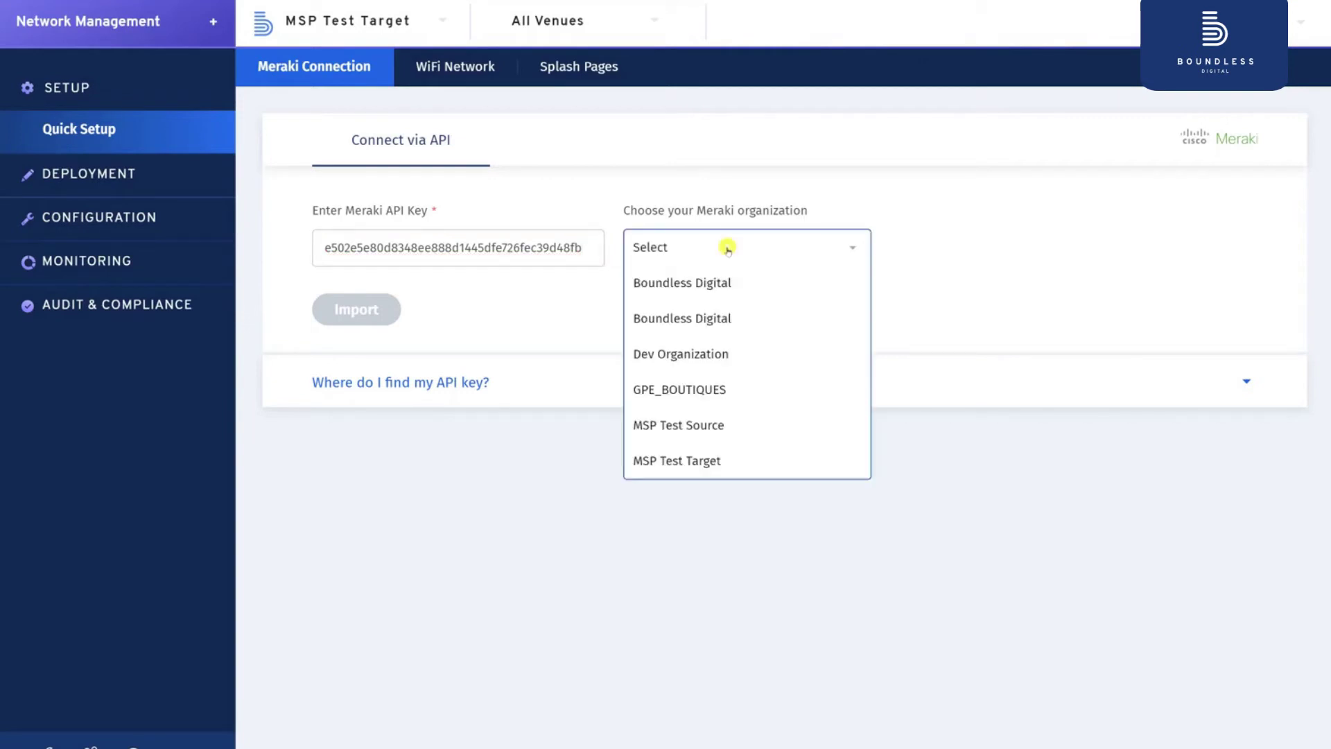
left_click(721, 459)
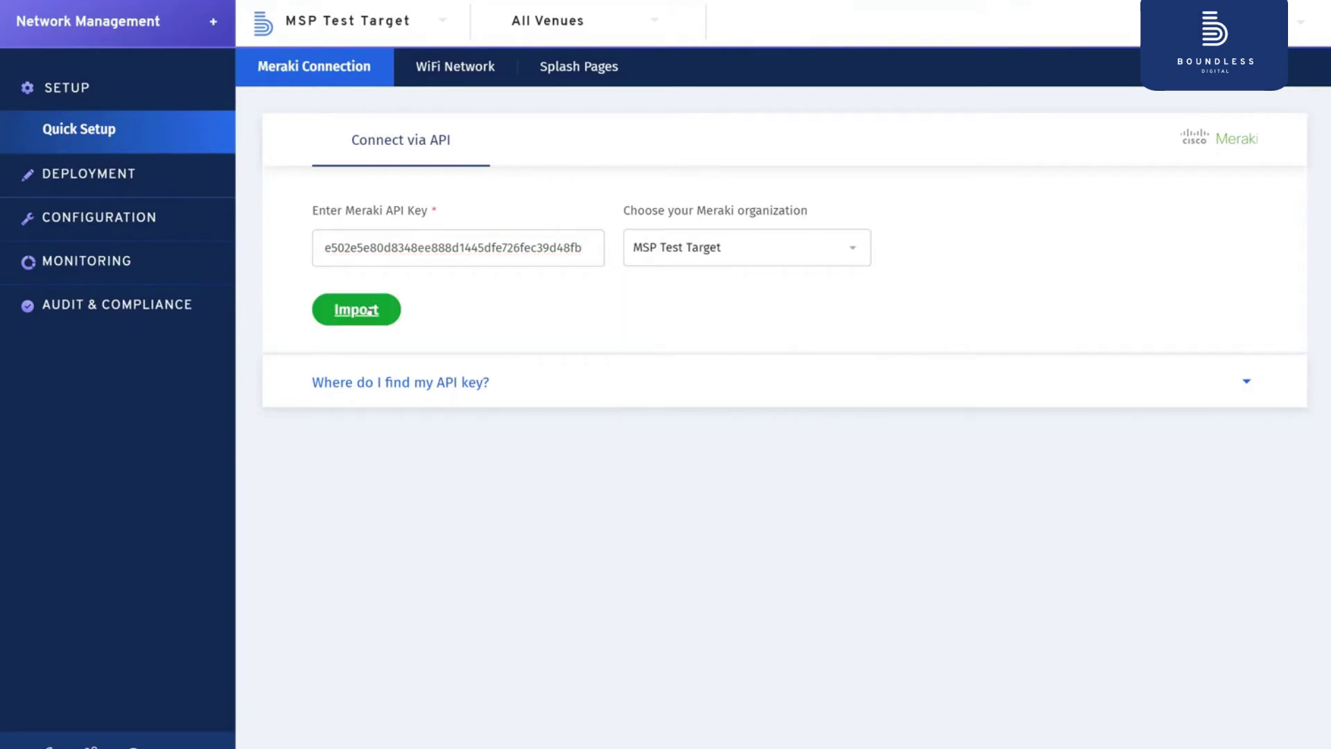
left_click(368, 312)
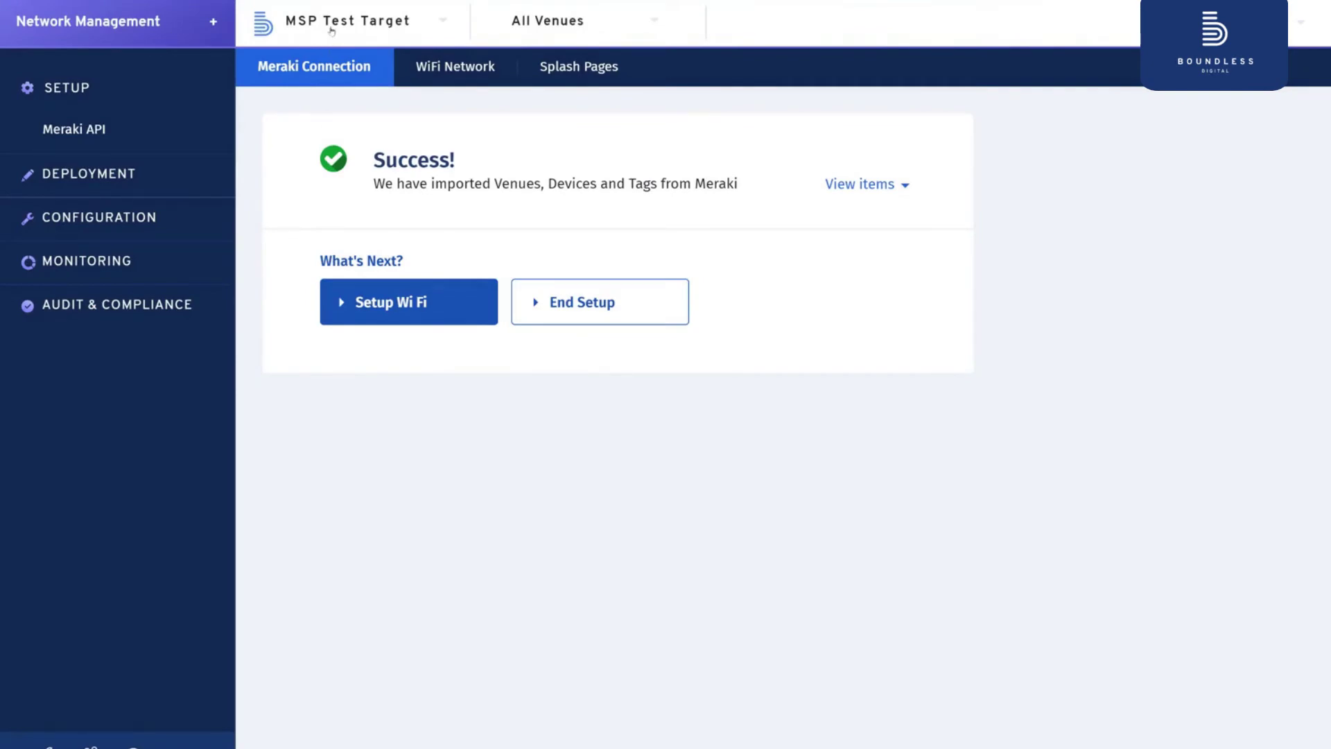
left_click(332, 31)
left_click(333, 140)
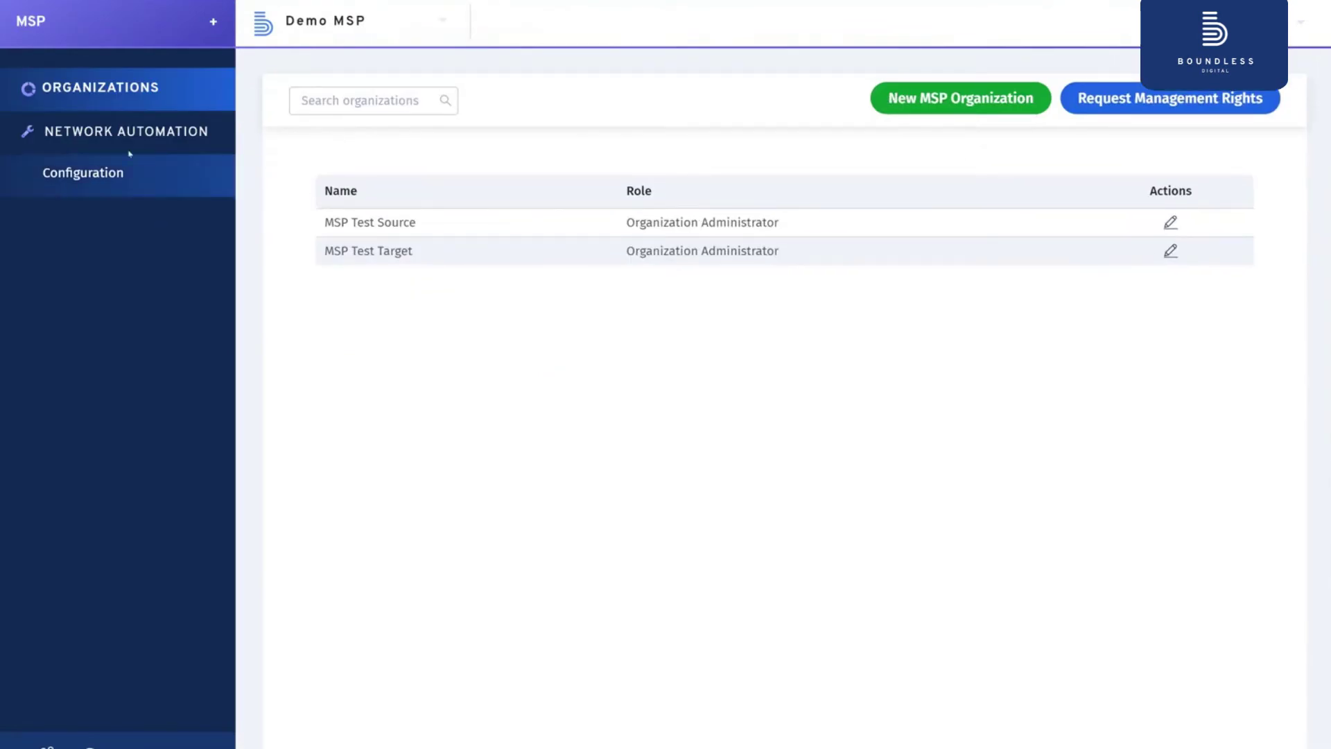
Start a new template copied from an existing network, named 'test source template'
left_click(96, 173)
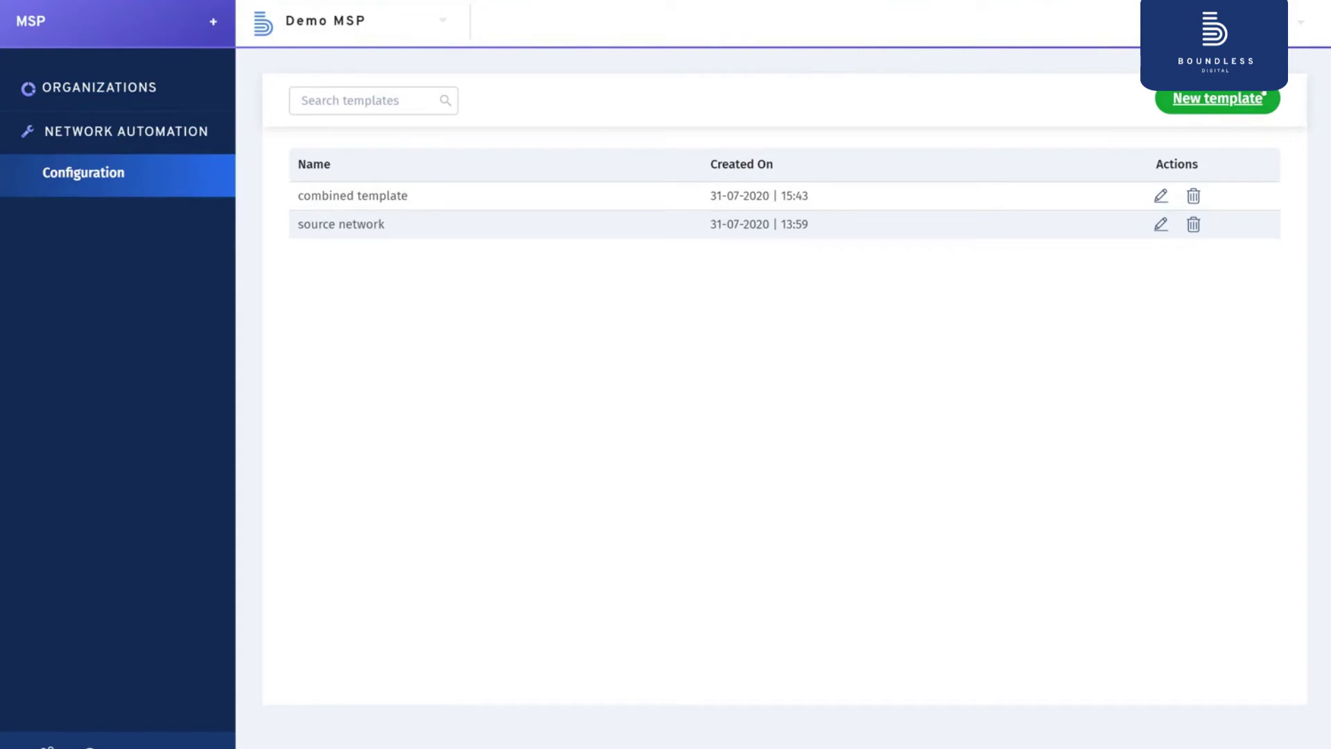
left_click(1198, 103)
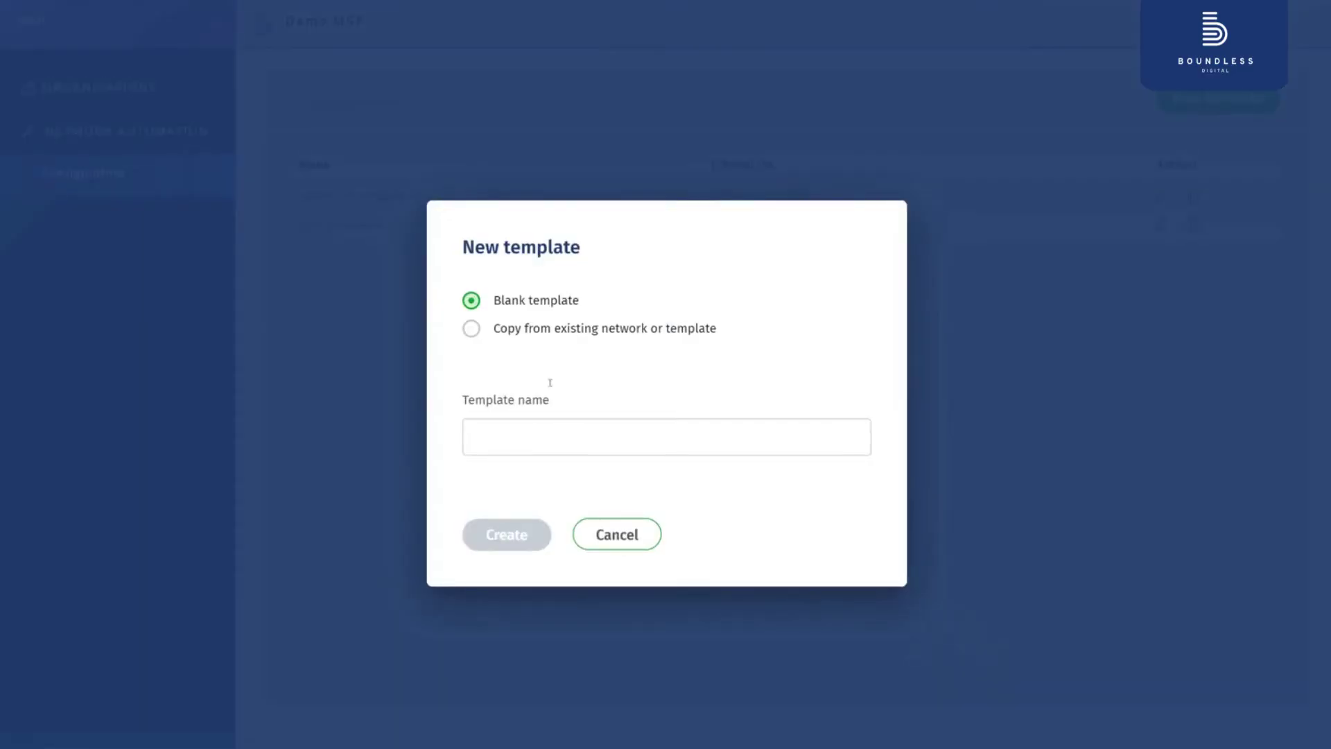
left_click(552, 331)
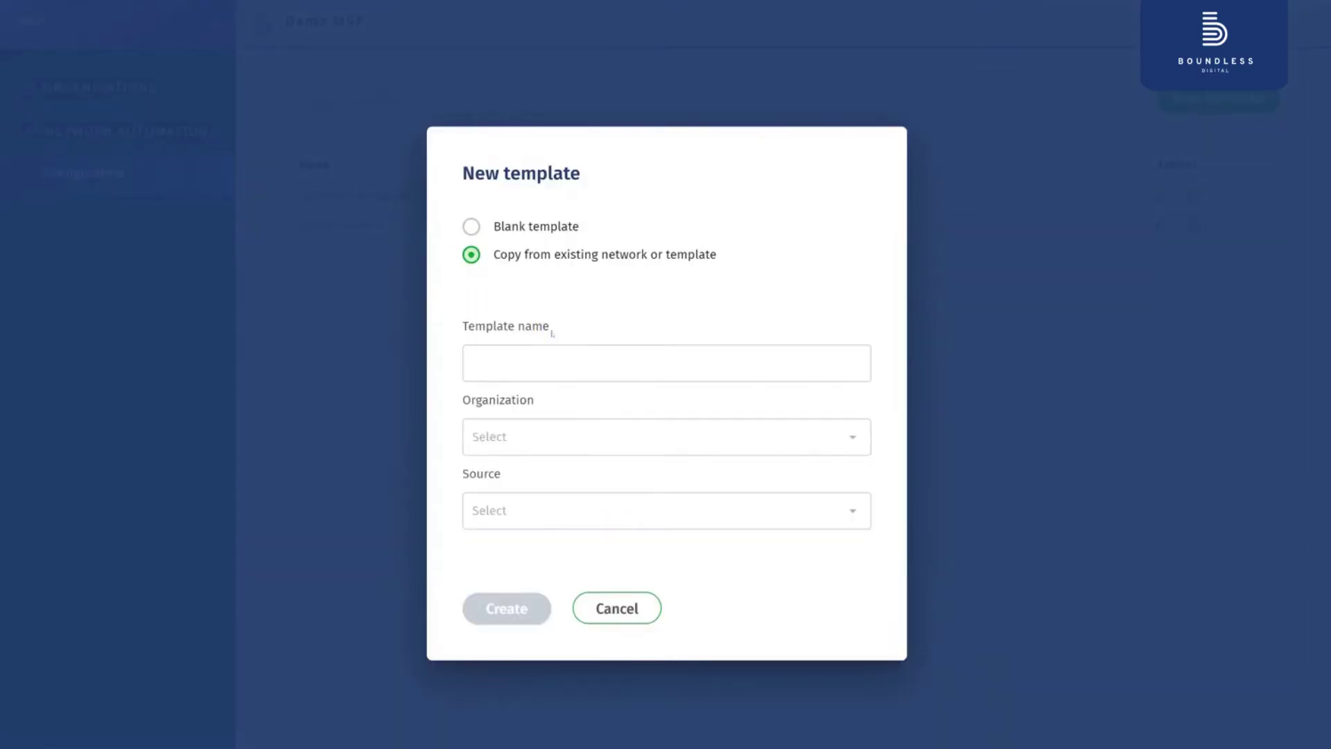
left_click(611, 363)
type("test ")
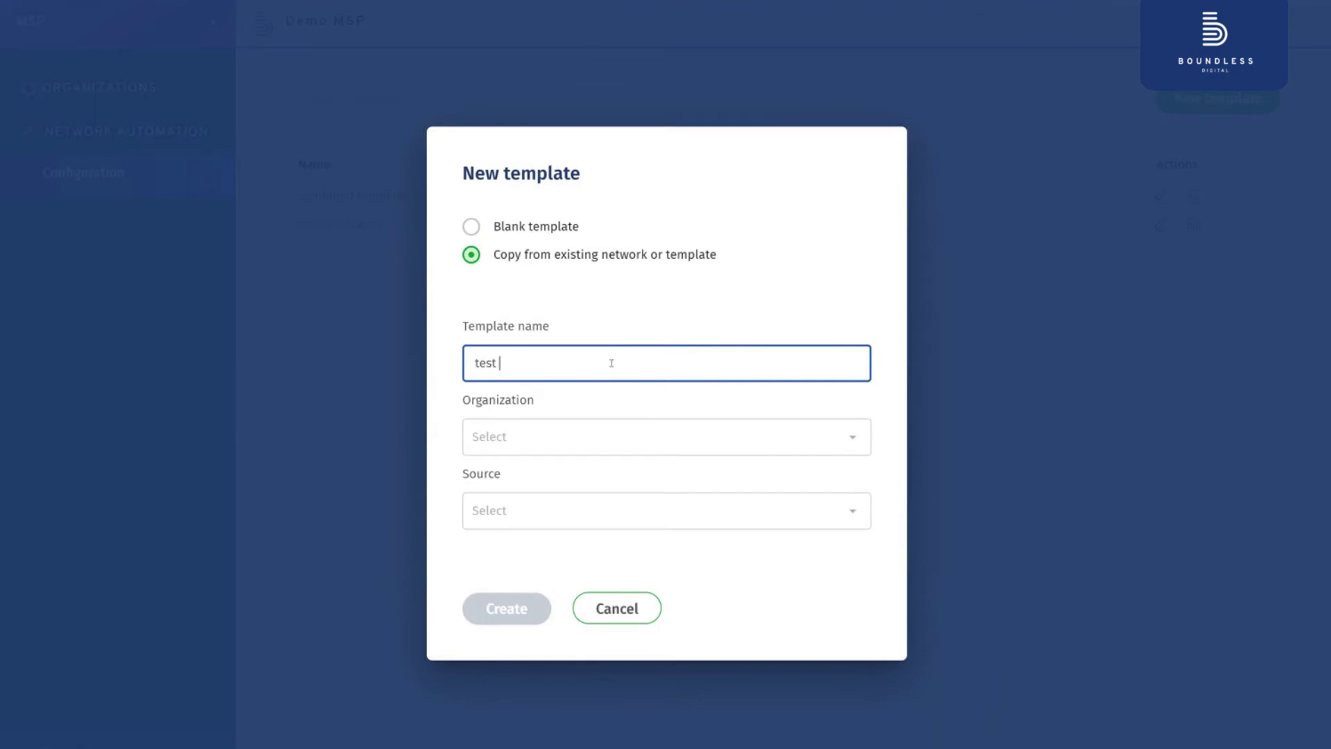
type("source tempalte")
key("Delete")
key("Right")
type("a")
Copy it from MSP Test Source's 'combined network test' network and create the template
left_click(799, 437)
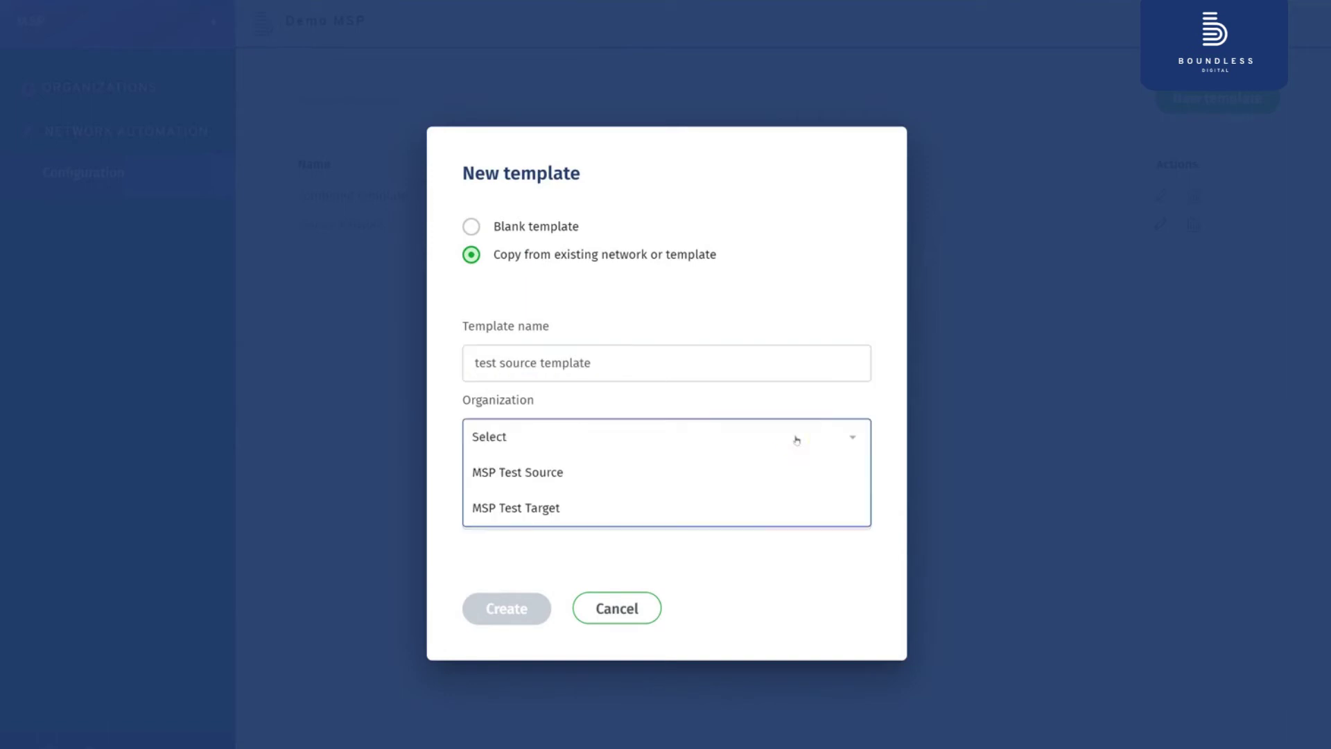
left_click(689, 475)
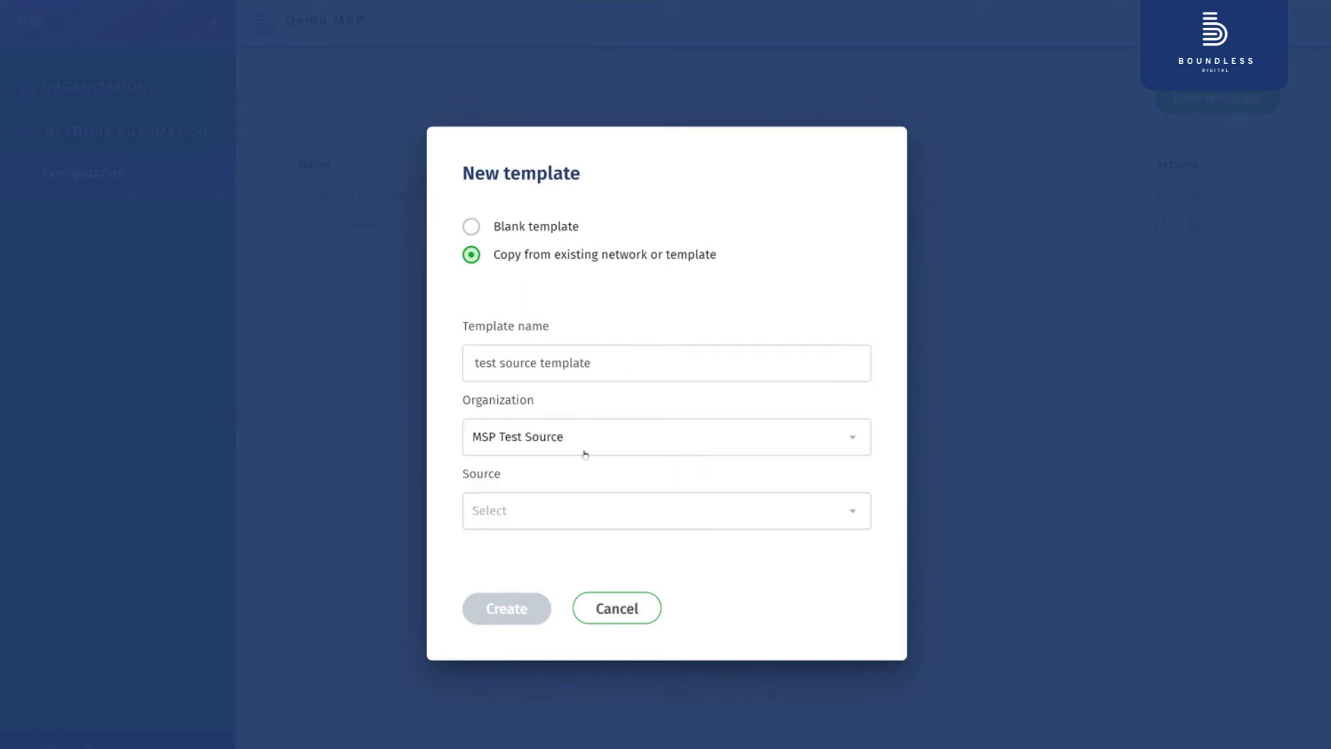
left_click(539, 517)
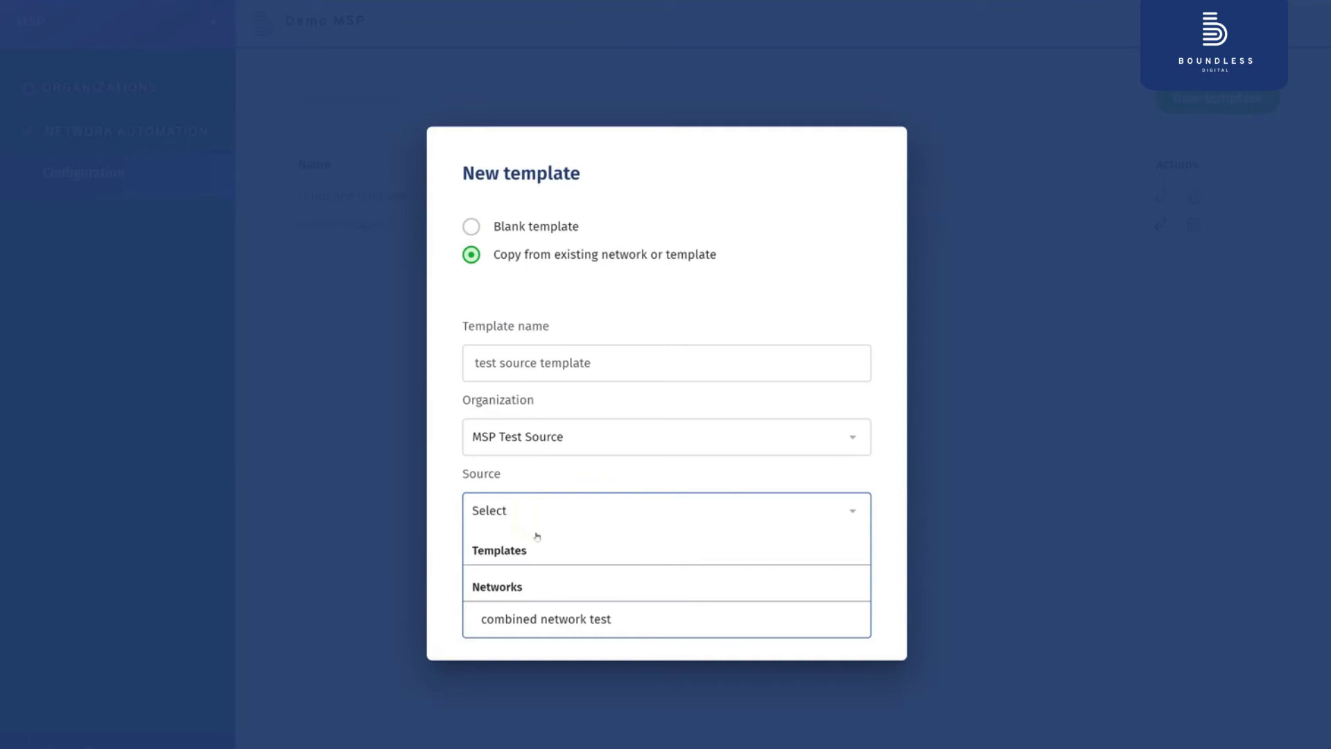
left_click(529, 619)
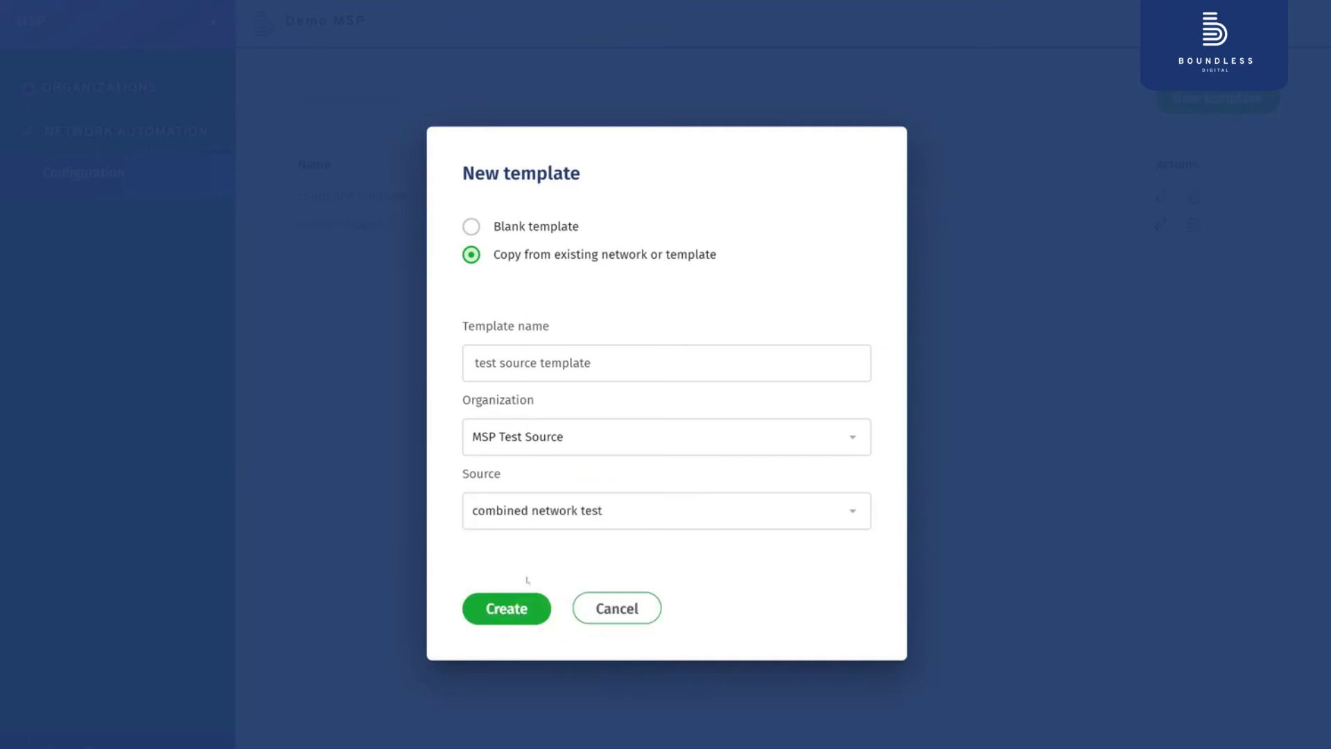
left_click(507, 608)
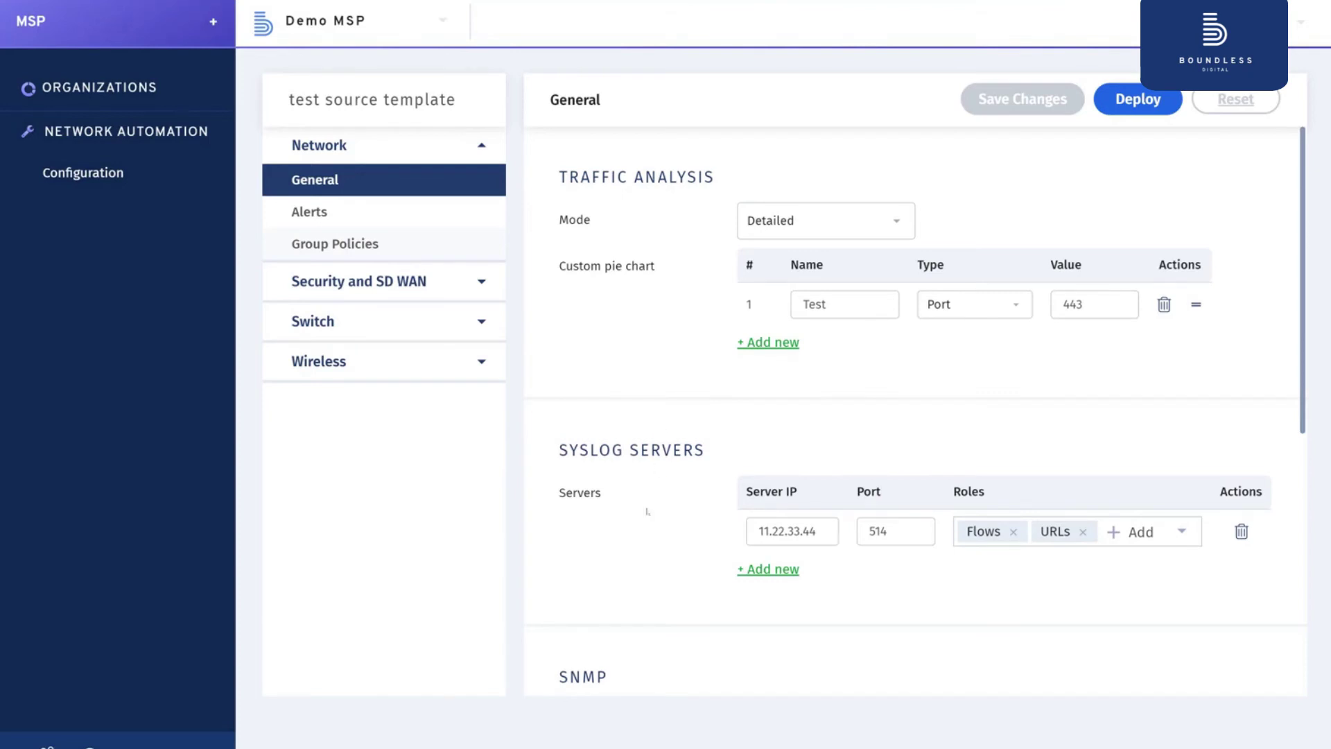
Review the template's Alerts, Group Policies and Firewall settings under Security and SD WAN
scroll(646, 512, "down", 1)
scroll(647, 511, "up", 1)
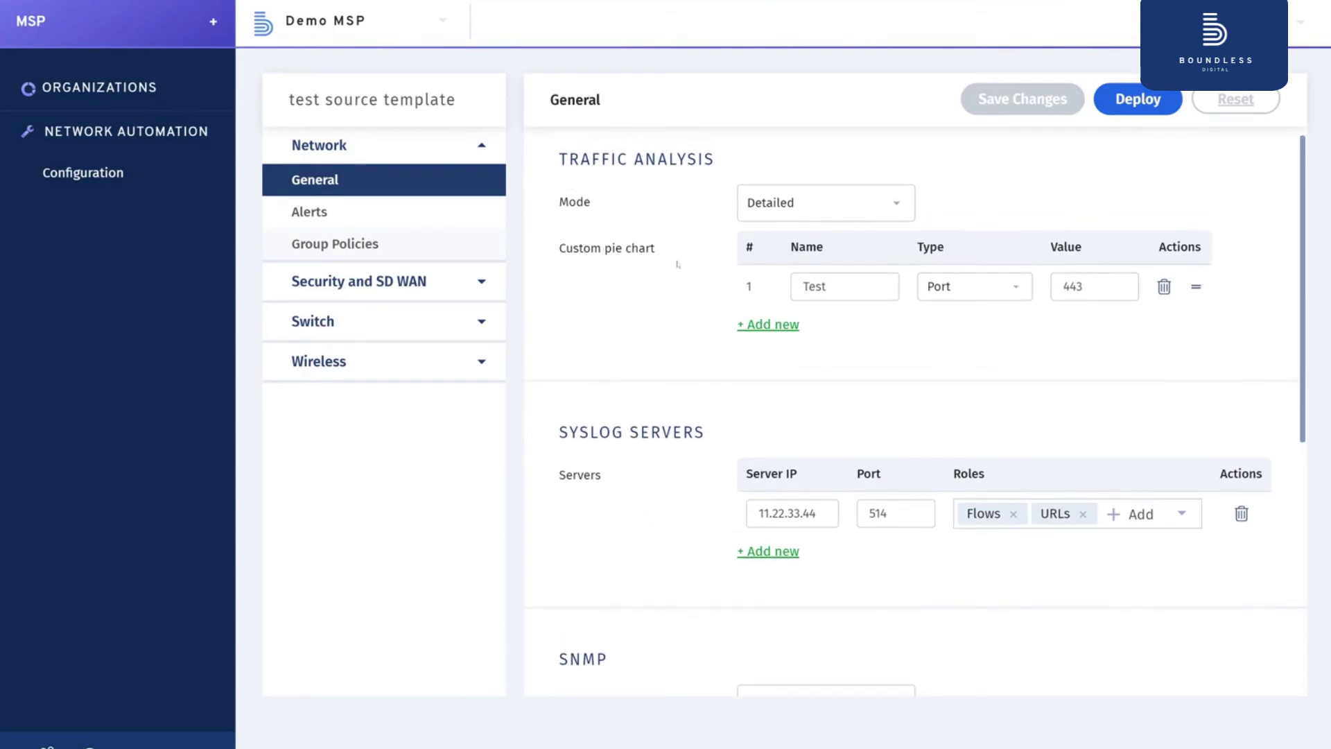
scroll(633, 470, "down", 5)
scroll(627, 391, "down", 2)
left_click(402, 223)
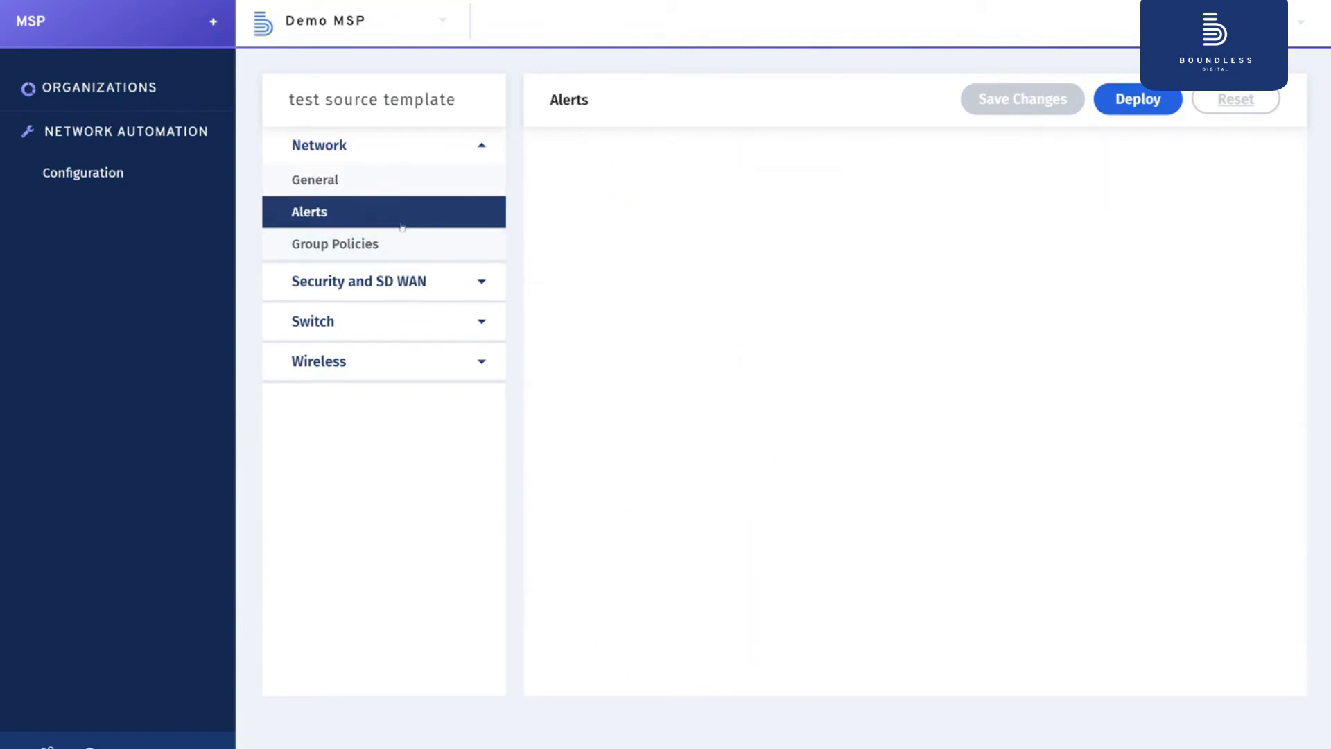
left_click(399, 281)
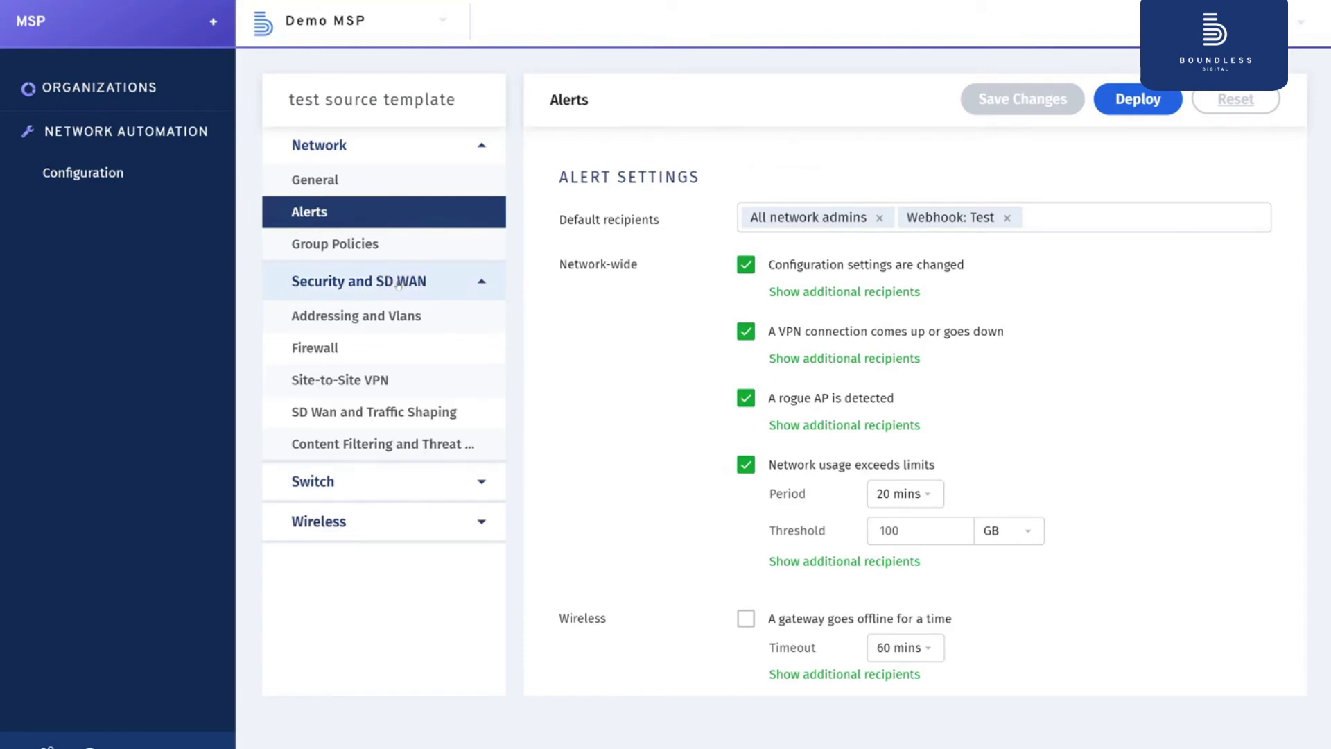
left_click(343, 244)
left_click(362, 346)
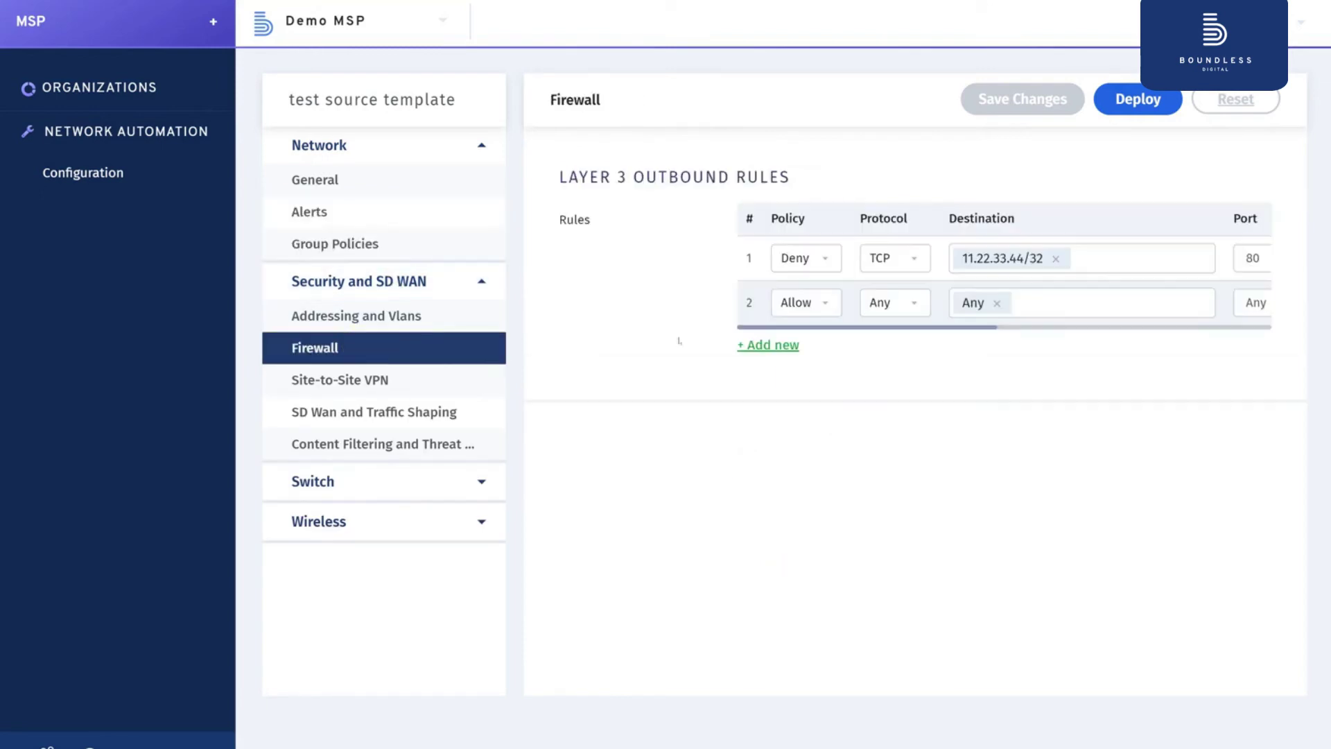
Show the Wireless SSIDs page listing Test SSID 1 and Test SSID 2
scroll(595, 428, "down", 5)
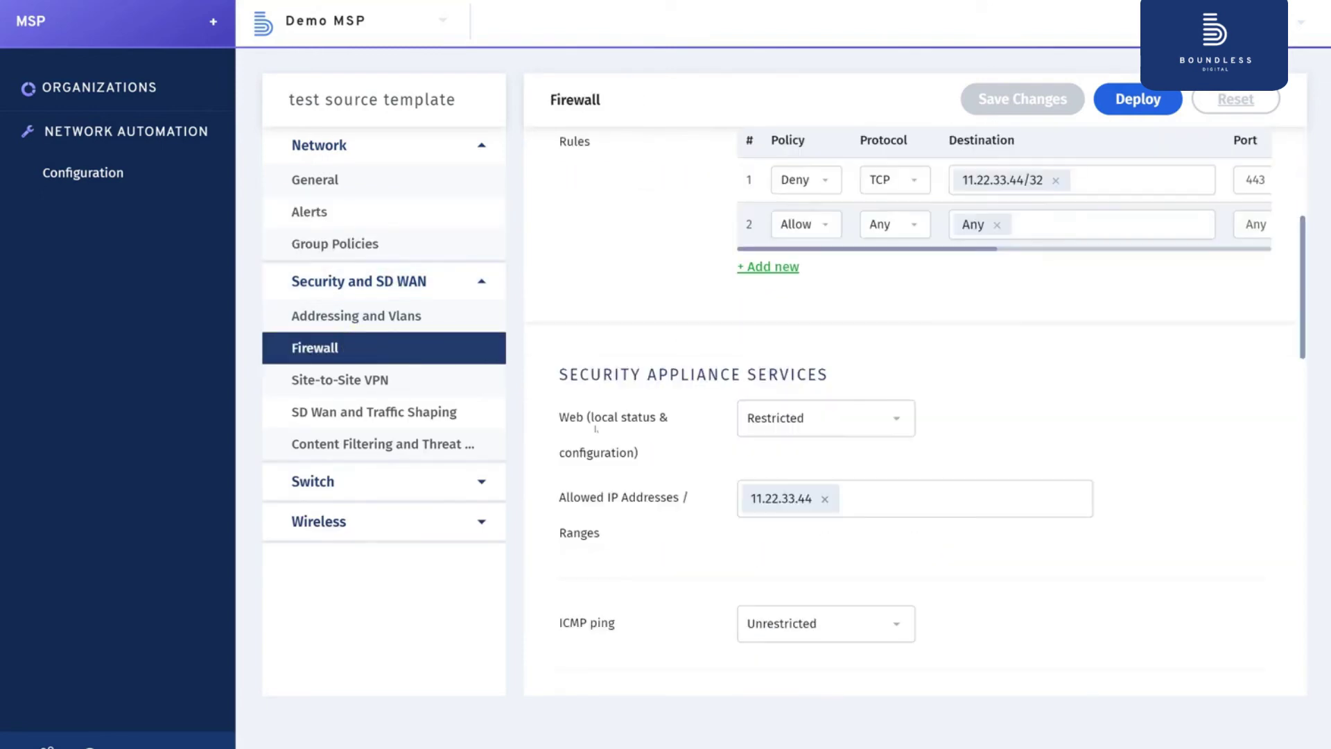
left_click(383, 526)
left_click(334, 558)
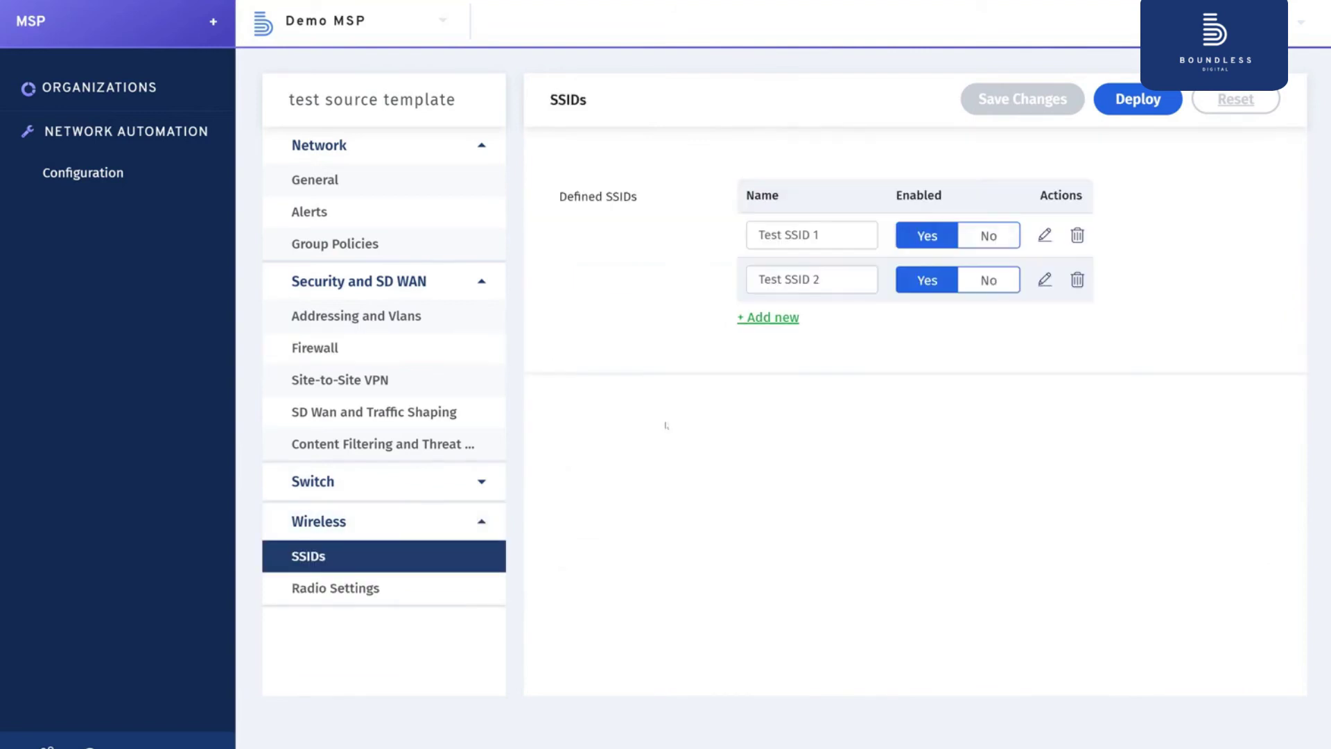
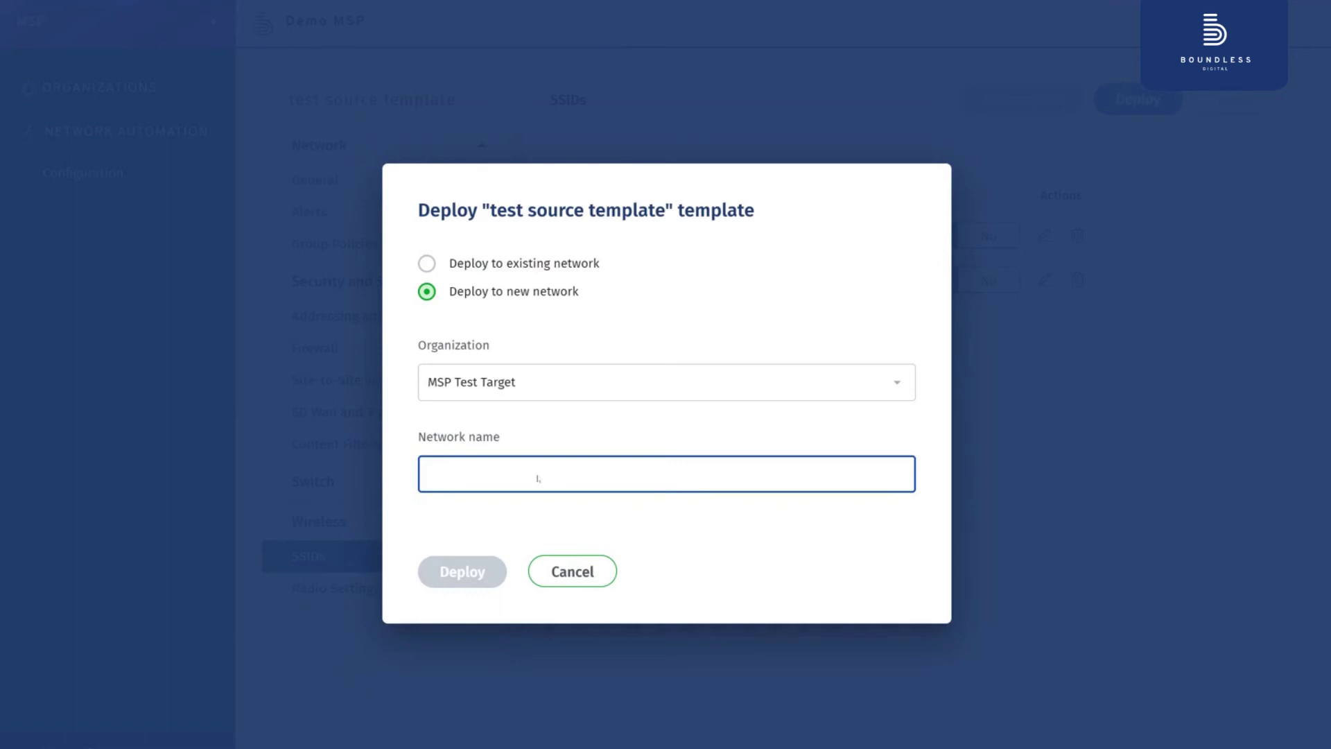
Deploy the test source template to a new network named 'combined test network'
type("combine")
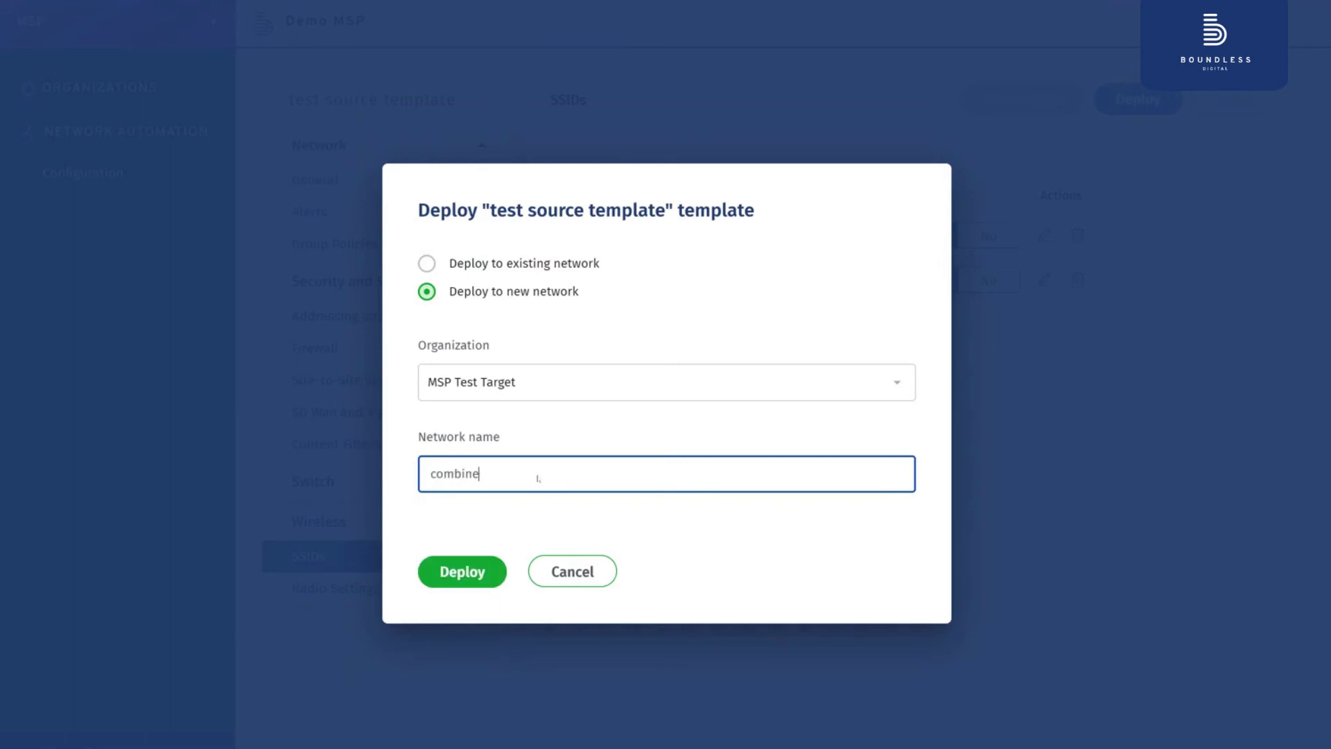
type("d test network")
left_click(462, 571)
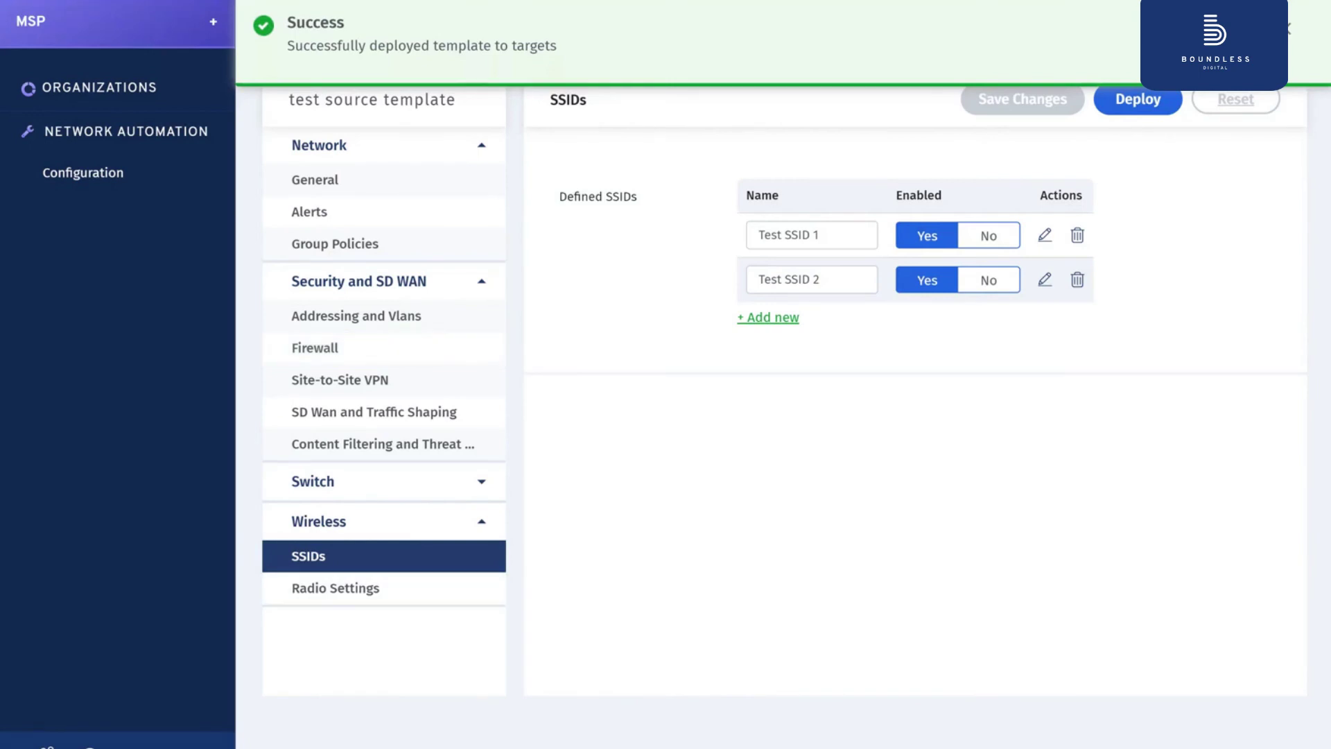
In the Meraki window, open 'combined test network' from MSP Test Target's Networks table
left_click(511, 683)
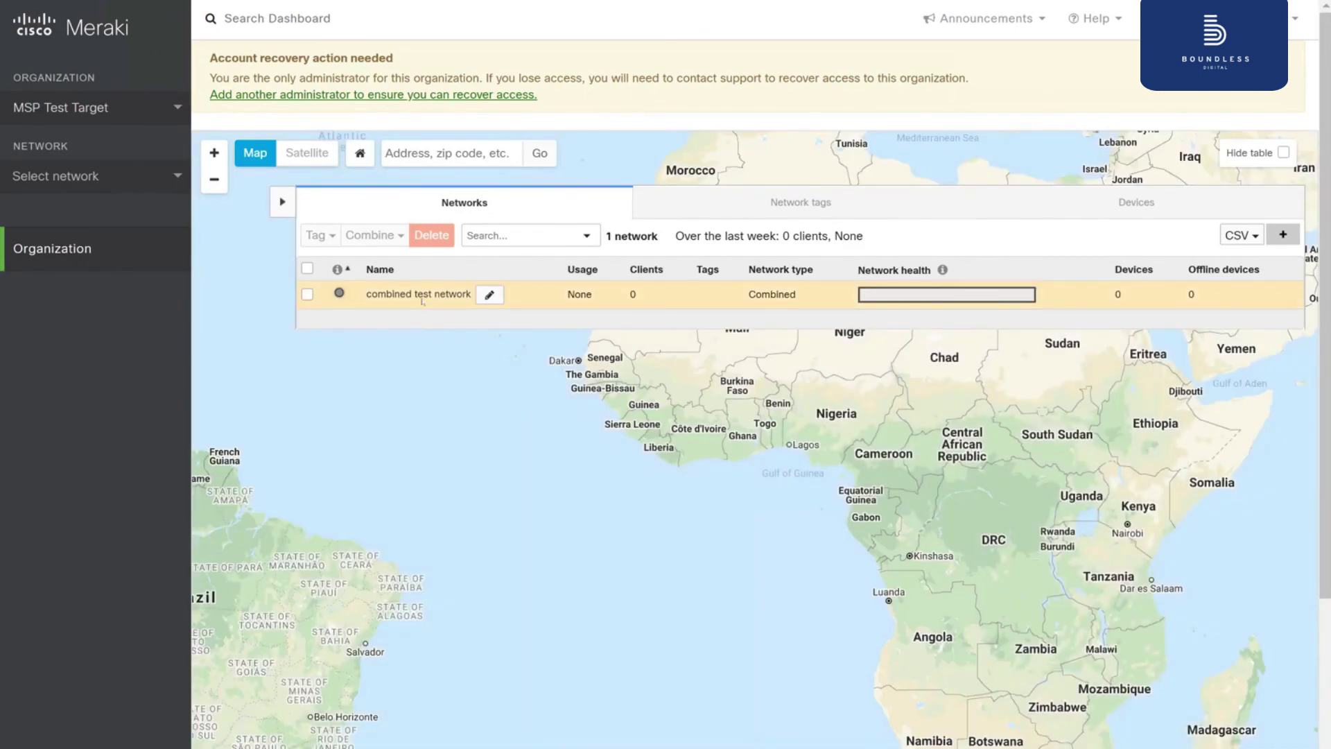
left_click(422, 295)
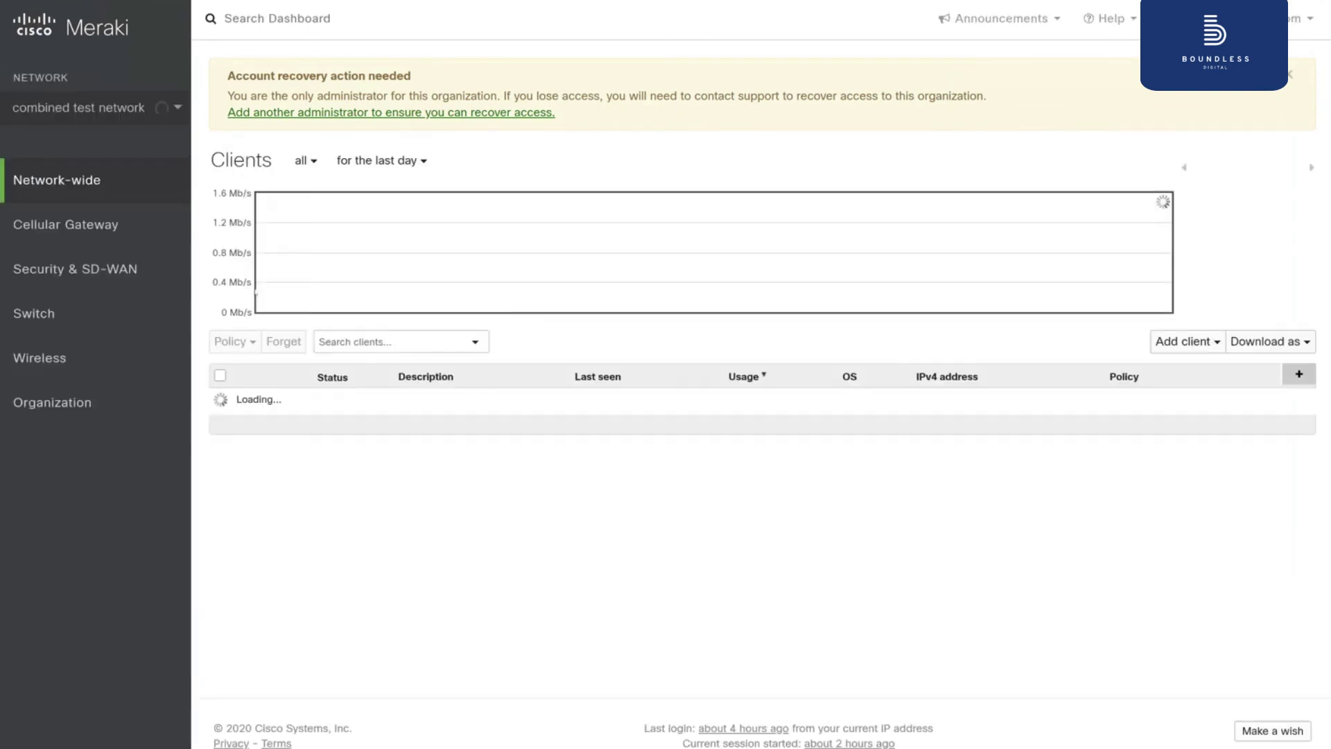
Review the combined test network's copied Network-wide General settings
mouse_move(67, 245)
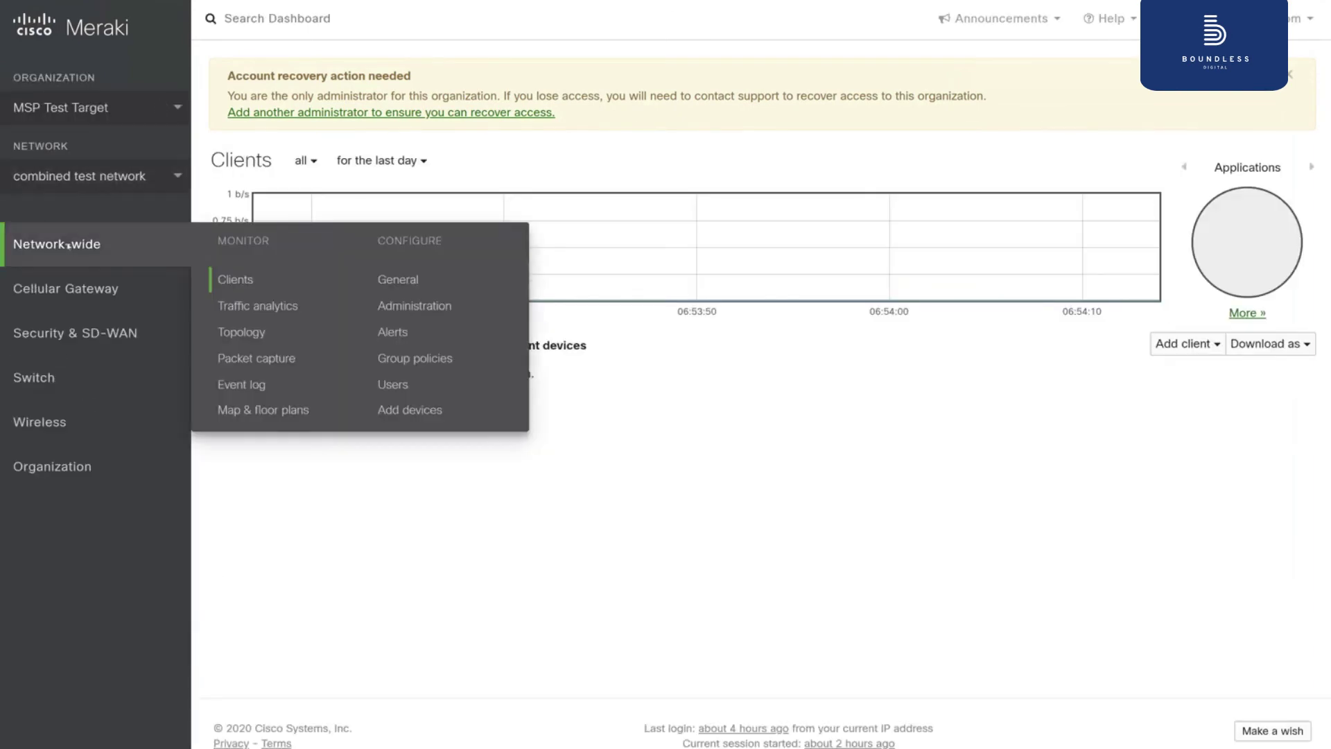
left_click(398, 285)
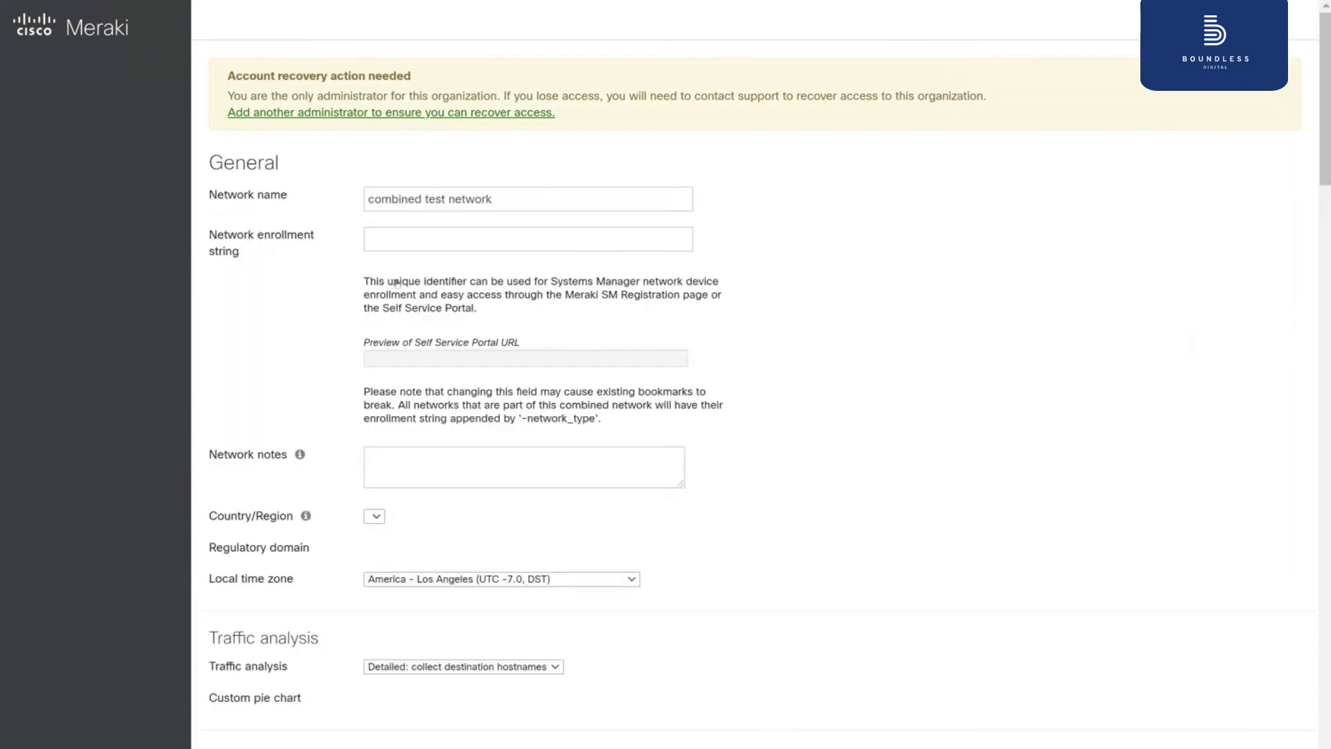
scroll(345, 500, "down", 4)
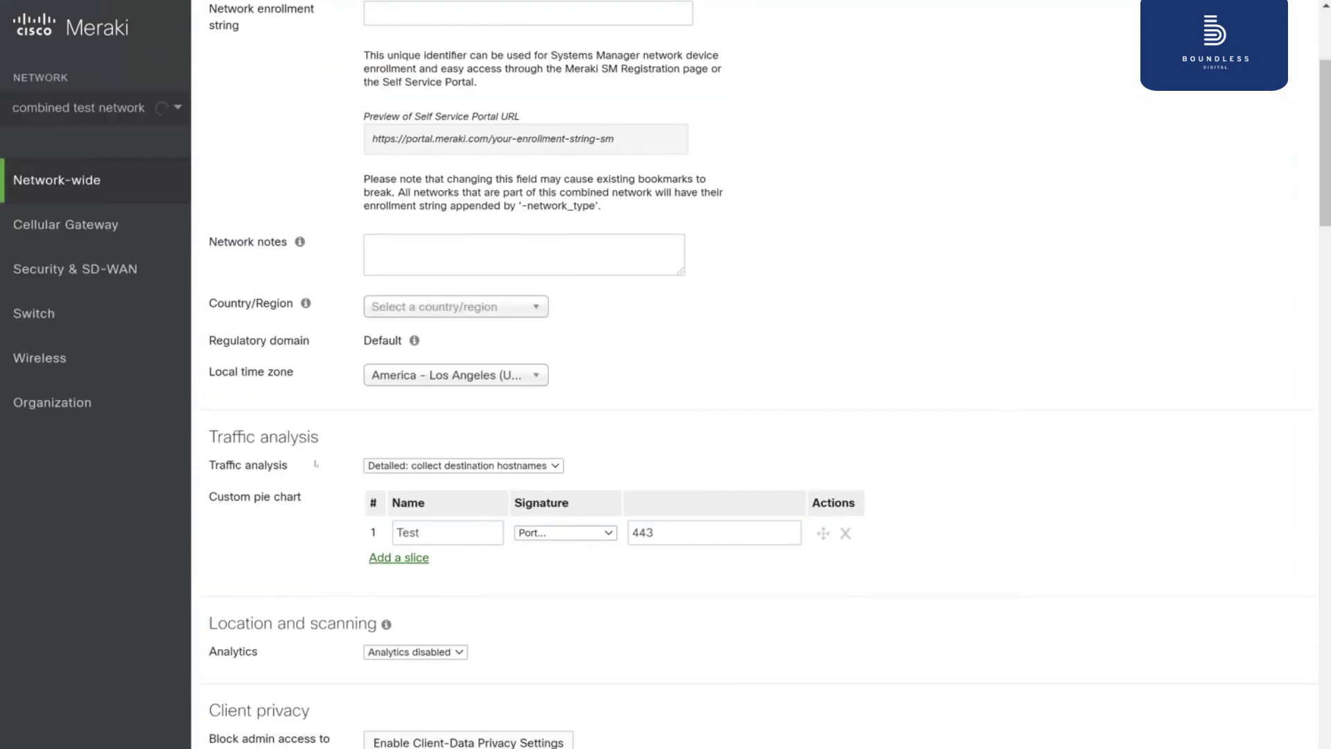
scroll(669, 571, "down", 2)
scroll(669, 570, "down", 13)
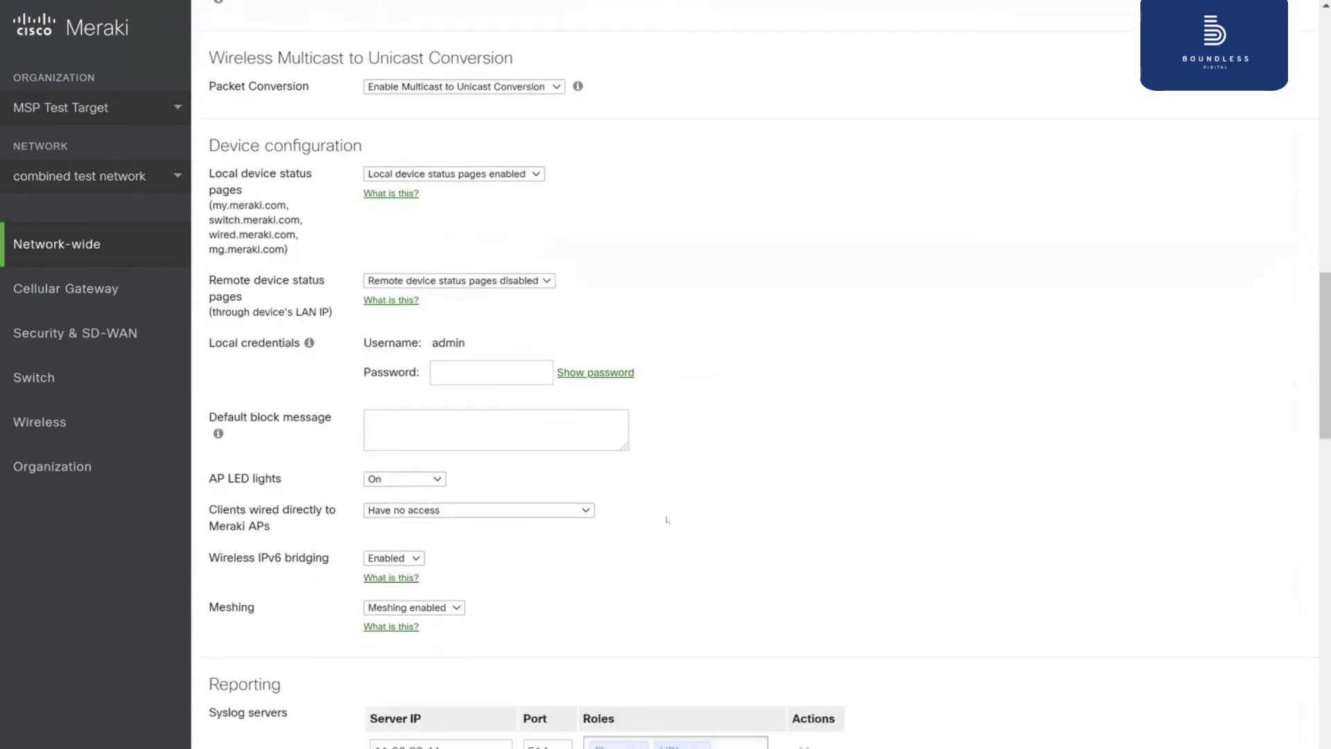
scroll(665, 521, "down", 3)
scroll(491, 642, "down", 4)
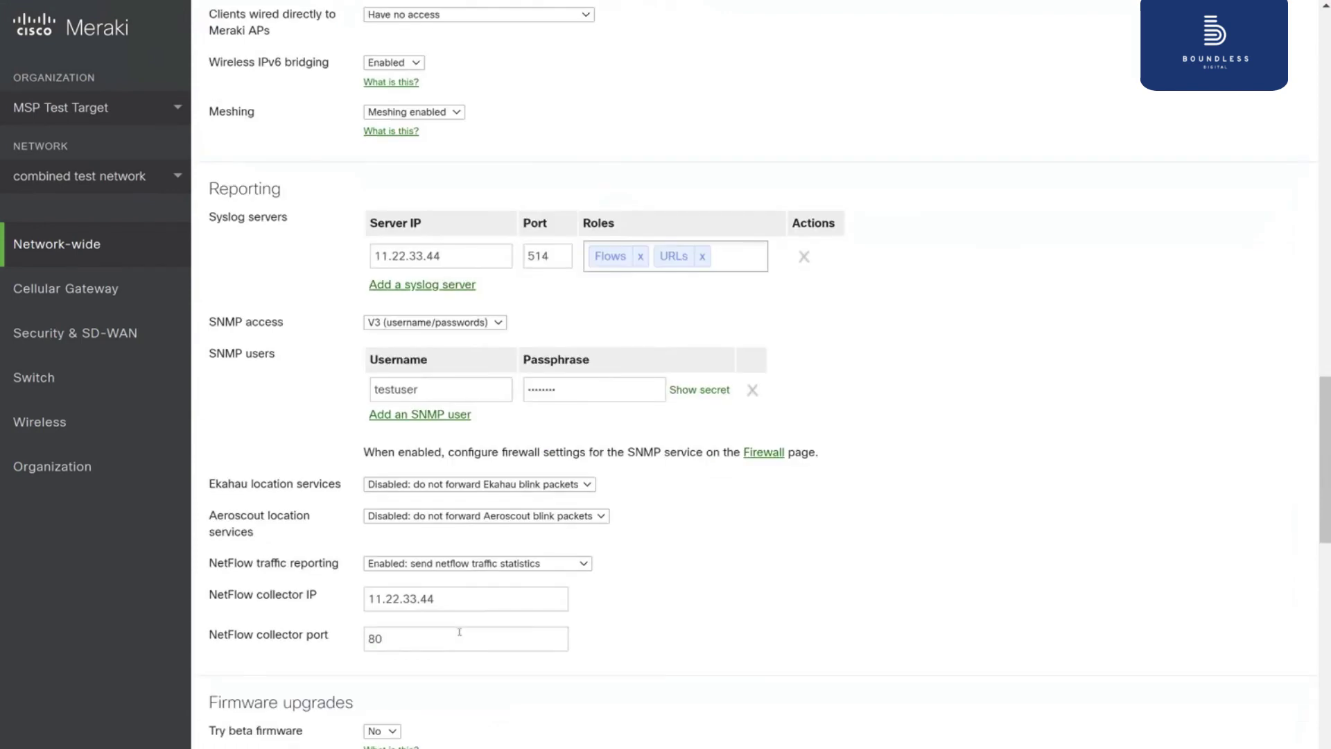
Bring up the Alerts page, with recipients All network admins and Webhook: Test
mouse_move(141, 244)
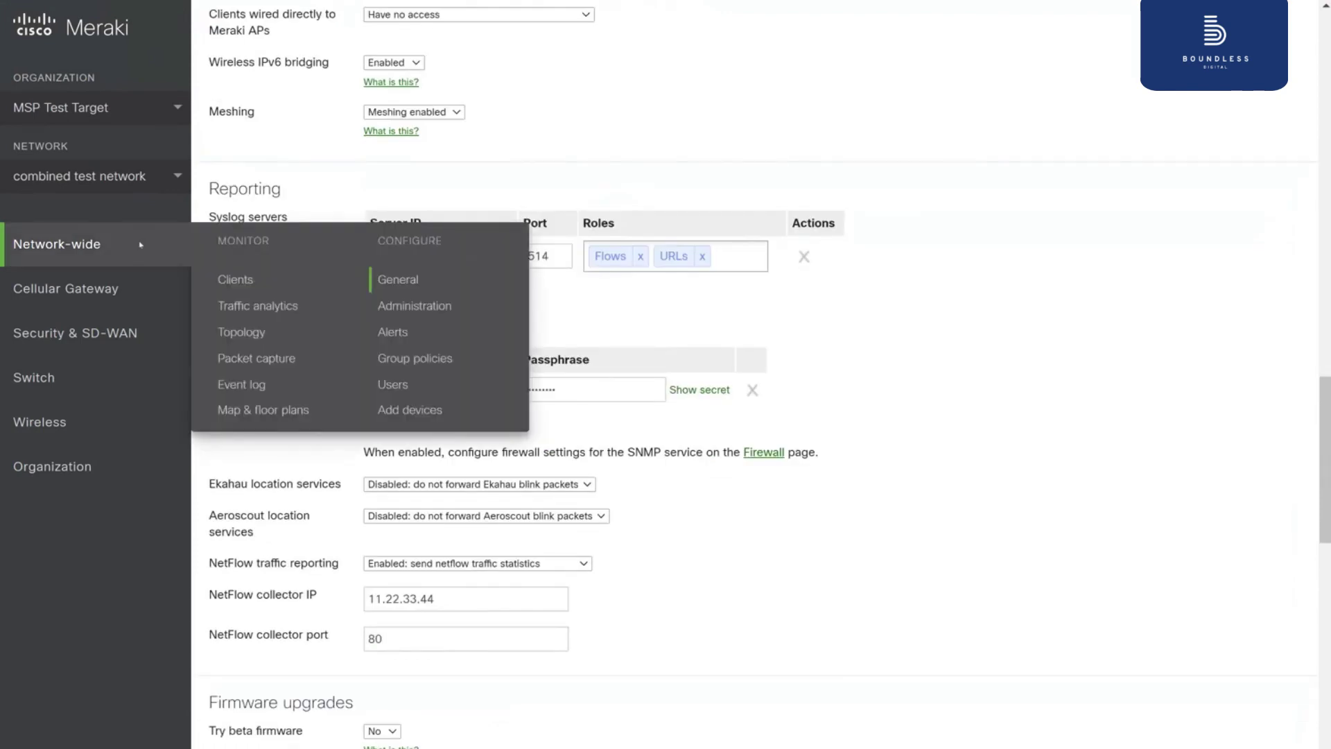
left_click(408, 342)
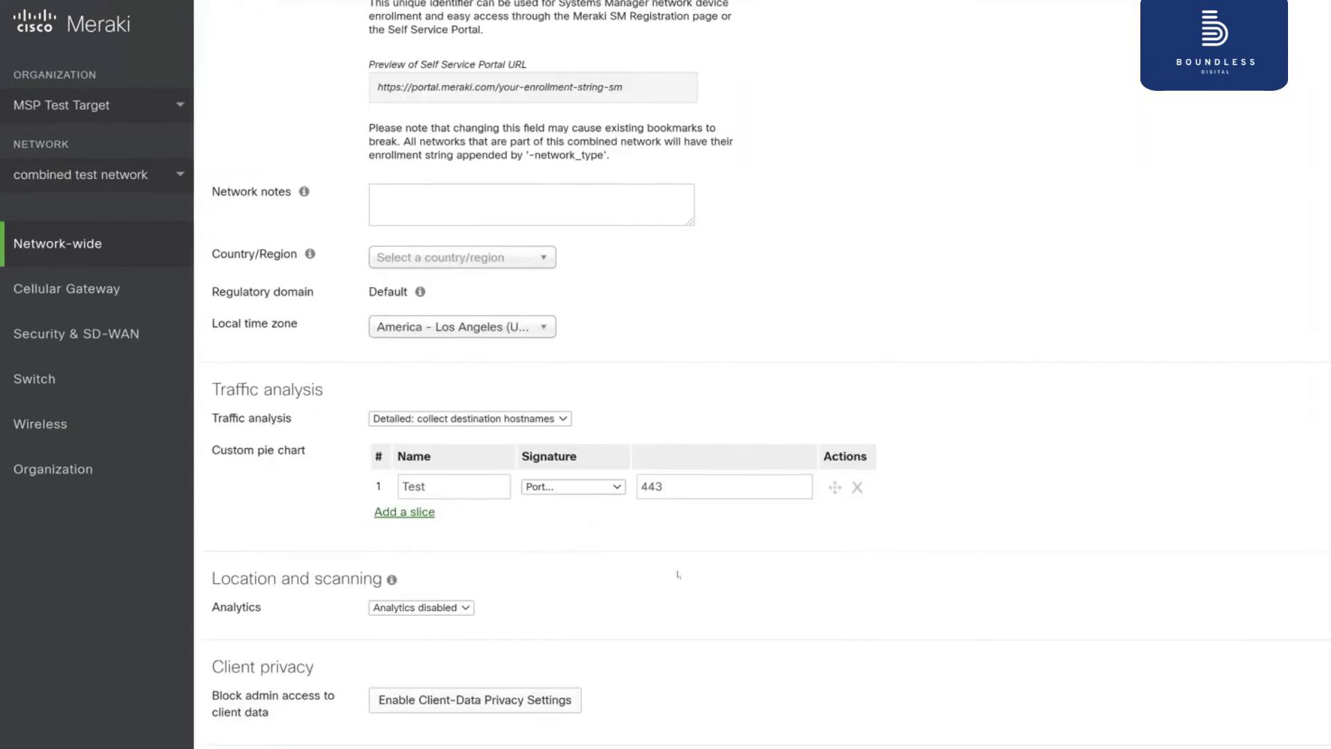
scroll(486, 525, "down", 15)
scroll(485, 525, "down", 4)
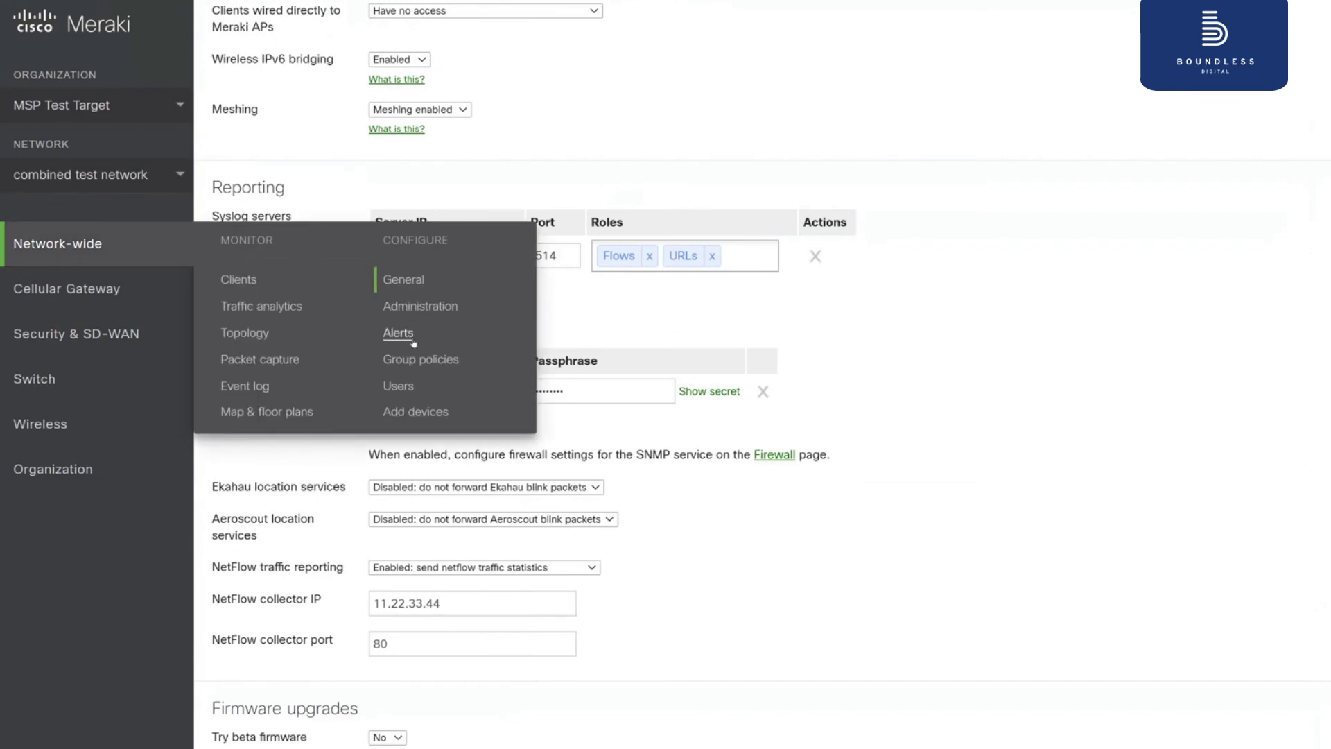
left_click(414, 343)
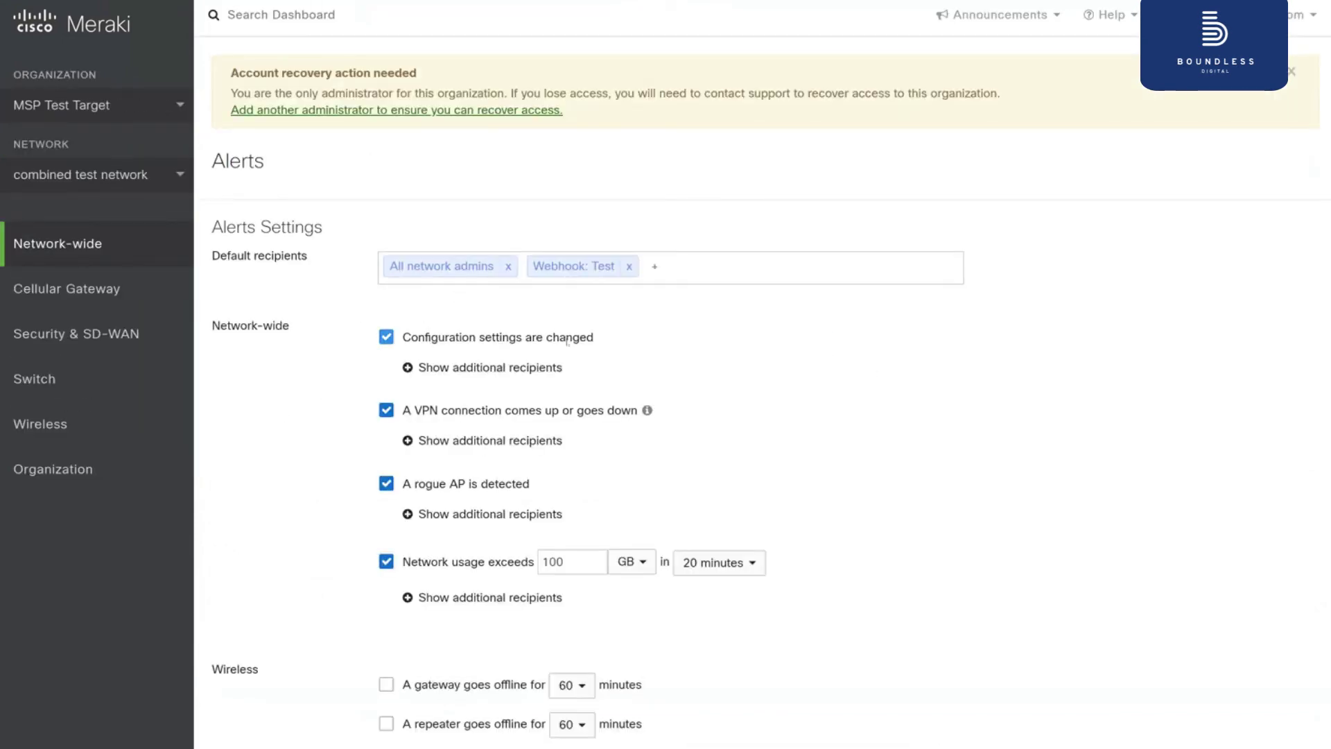
Open the Test group policy and scroll to its Layer 3 and Layer 7 deny rules
scroll(458, 323, "down", 20)
mouse_move(400, 361)
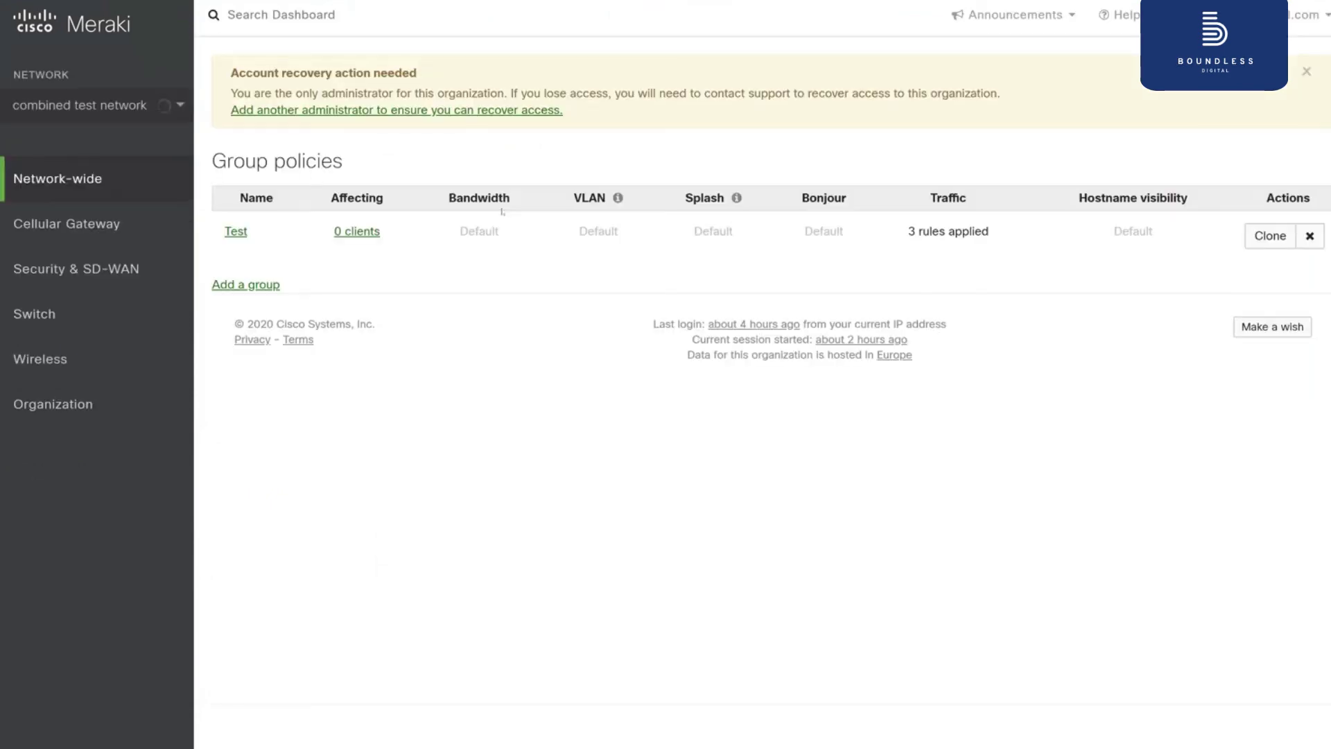
left_click(236, 231)
scroll(334, 531, "down", 3)
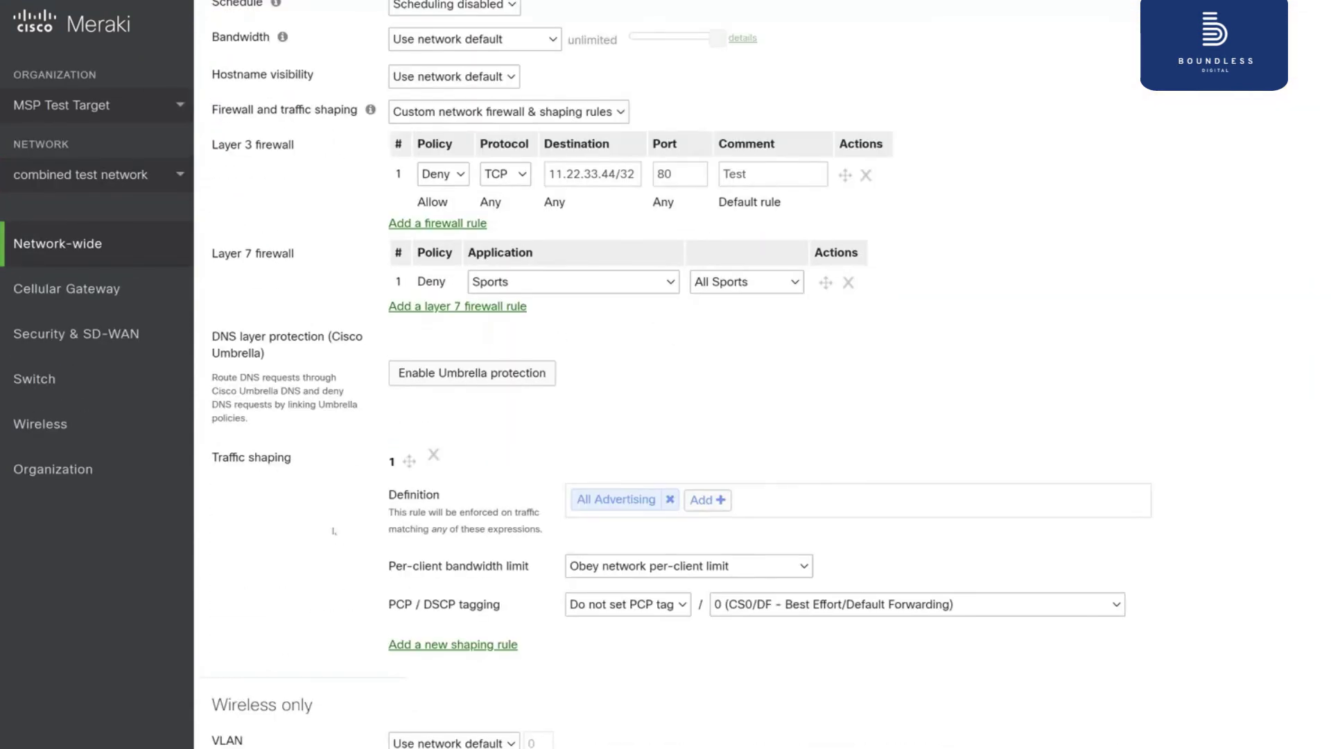
scroll(324, 401, "down", 3)
Scroll through the copied appliance addressing and firewall settings
mouse_move(104, 334)
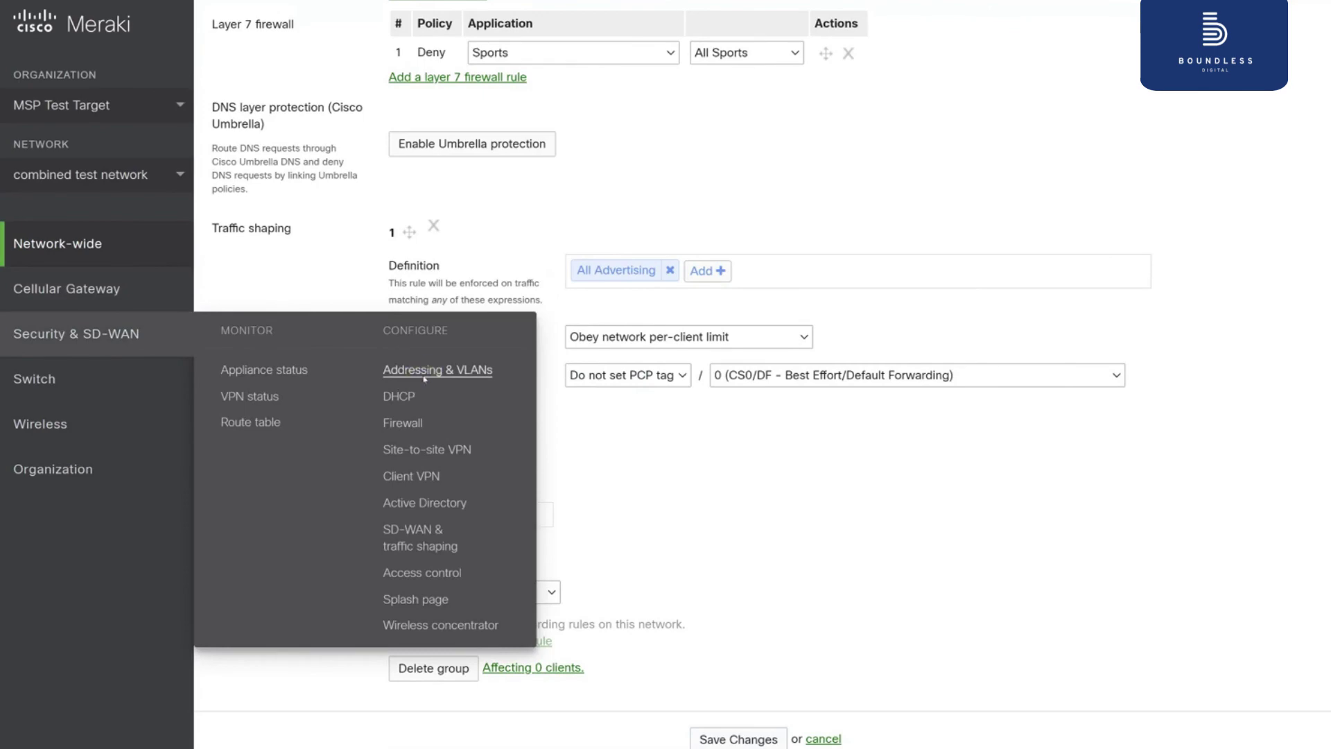
left_click(416, 365)
scroll(400, 481, "down", 10)
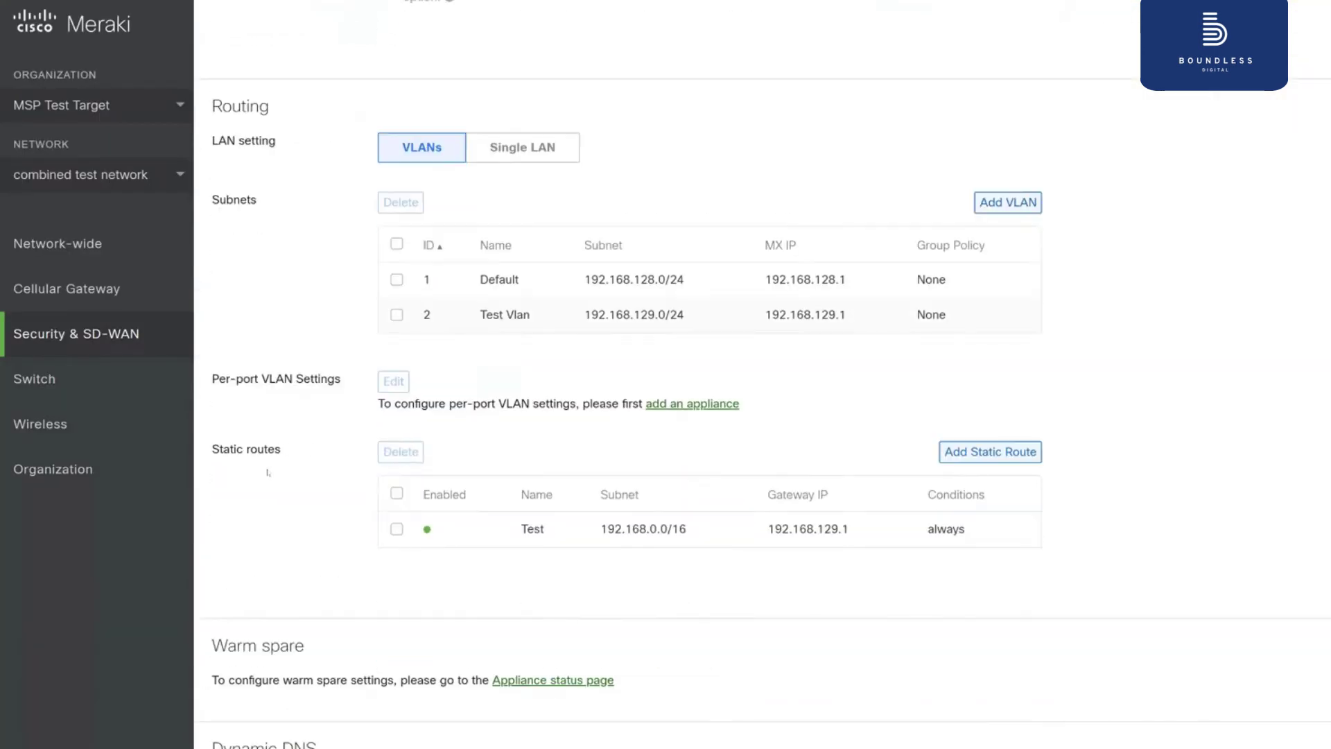
mouse_move(122, 333)
scroll(283, 590, "down", 8)
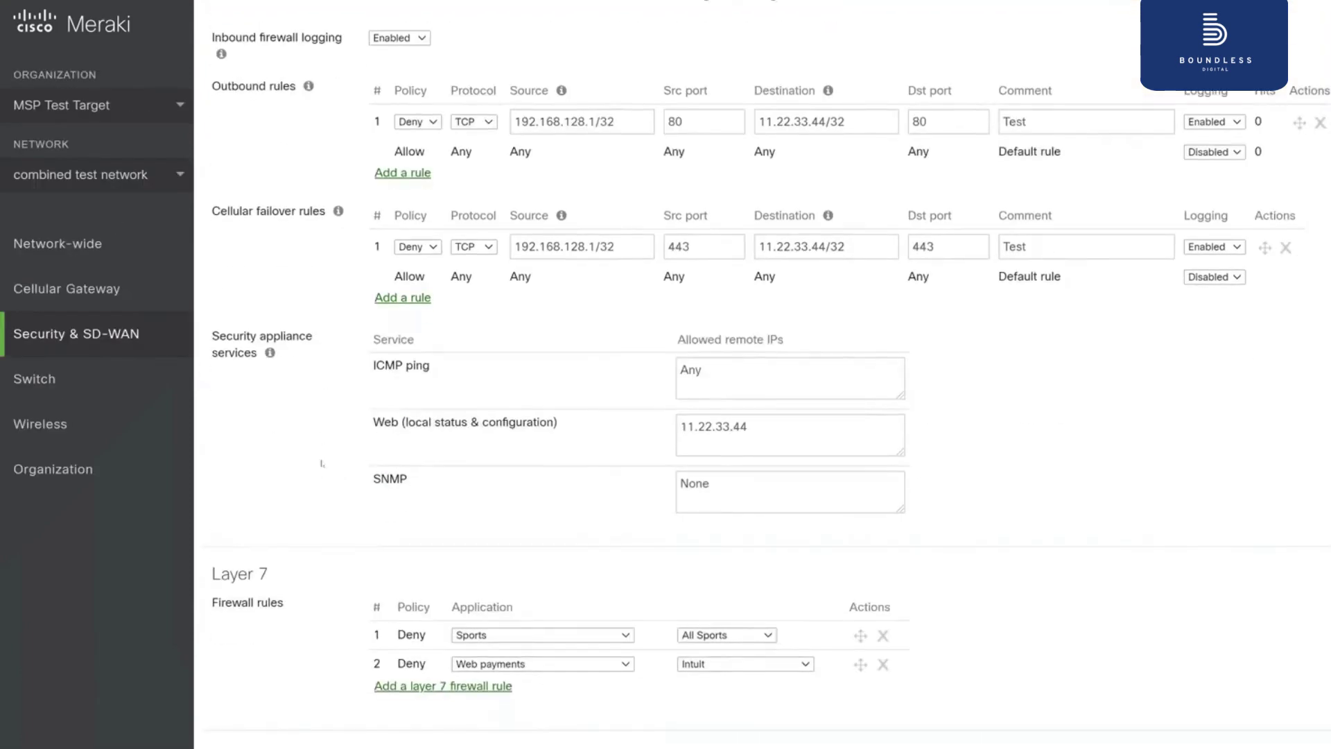
scroll(282, 590, "down", 10)
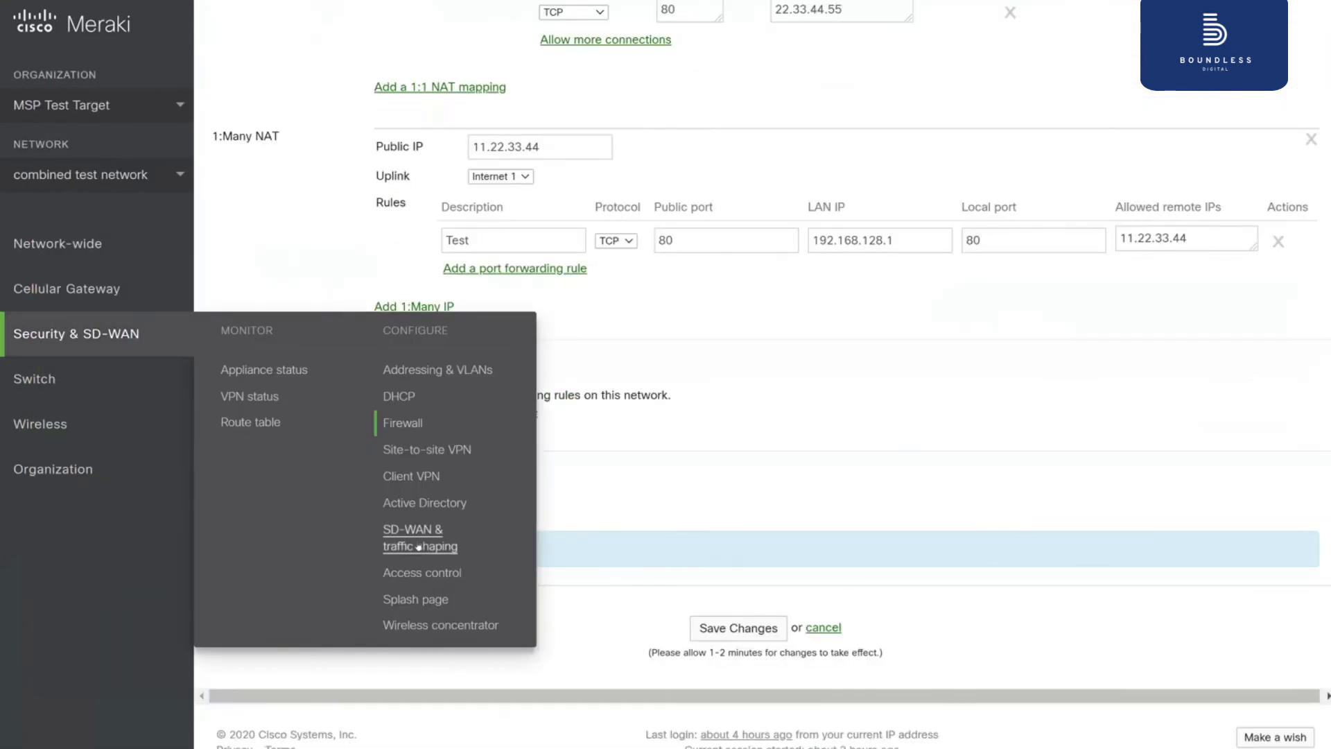
Review the SD-WAN & traffic shaping settings
left_click(417, 545)
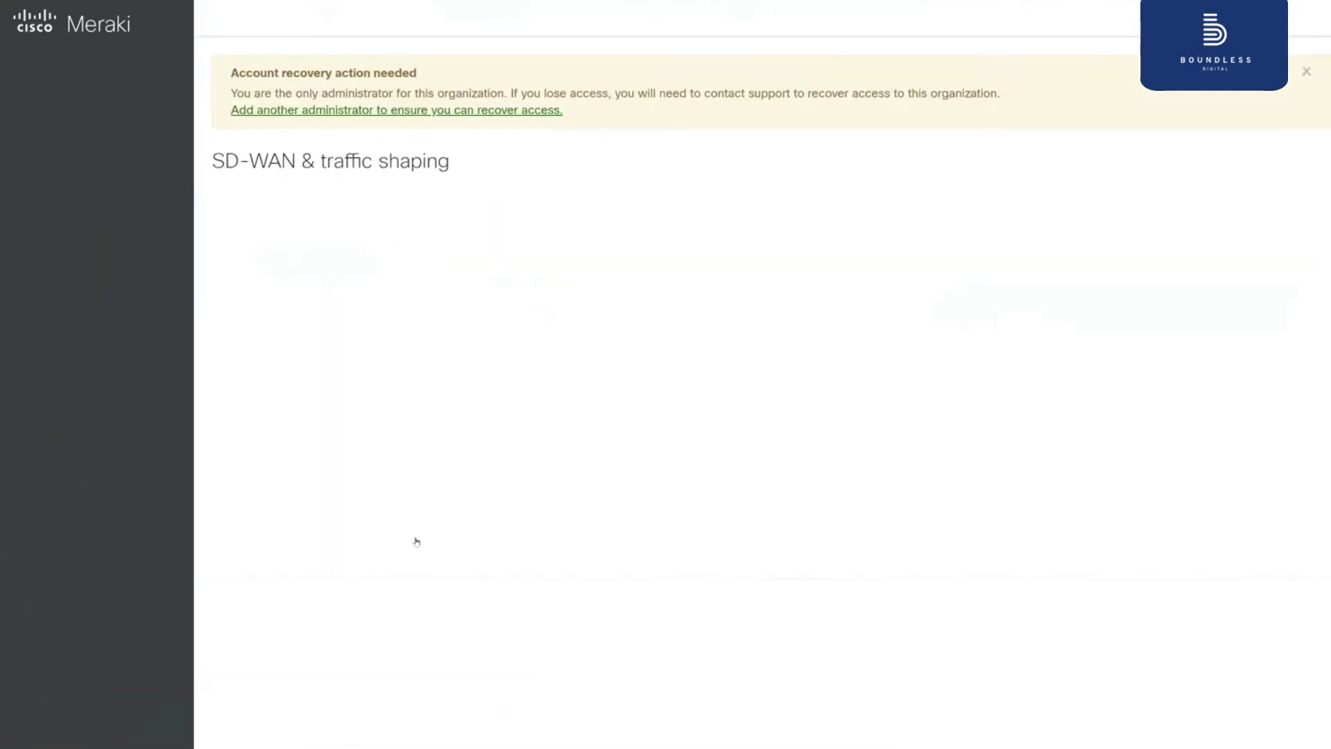
scroll(260, 459, "down", 3)
scroll(256, 455, "down", 3)
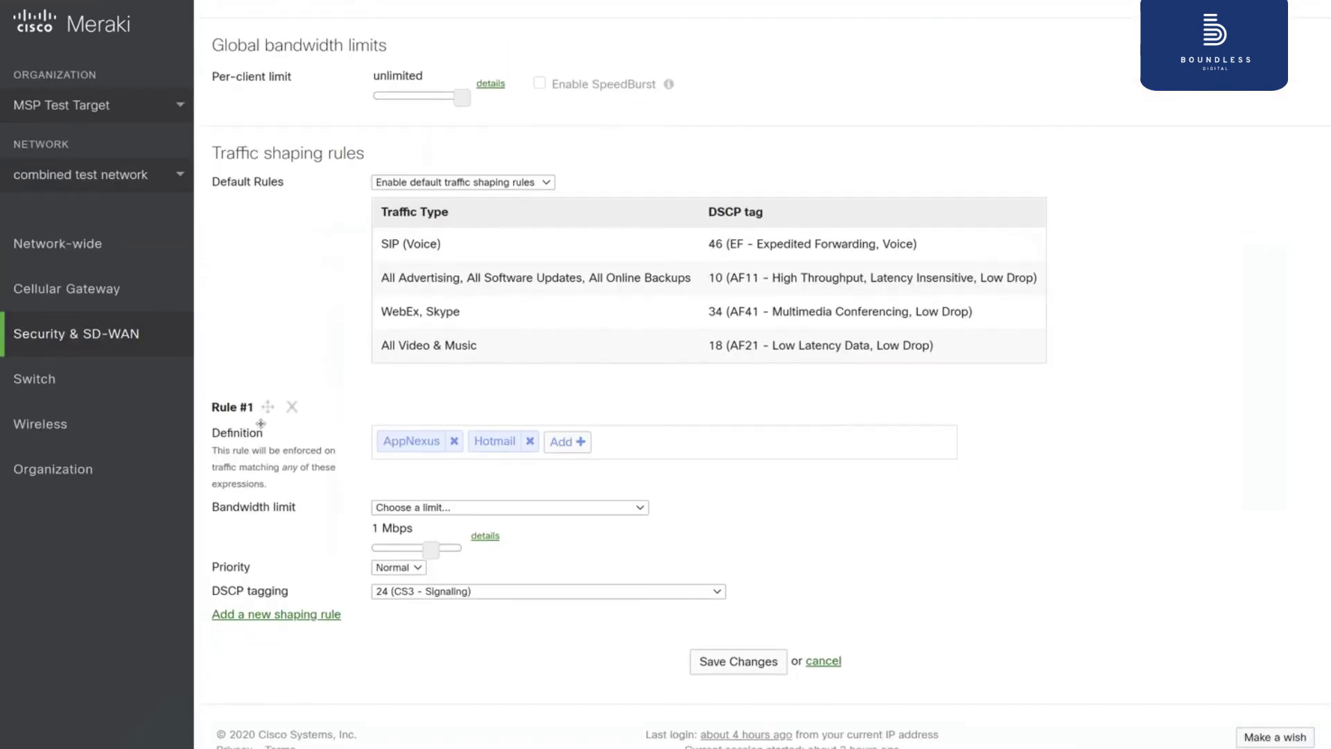
Check site-to-site VPN, then the switch ACL holding 'Test Rule' for port 80
mouse_move(97, 334)
left_click(427, 449)
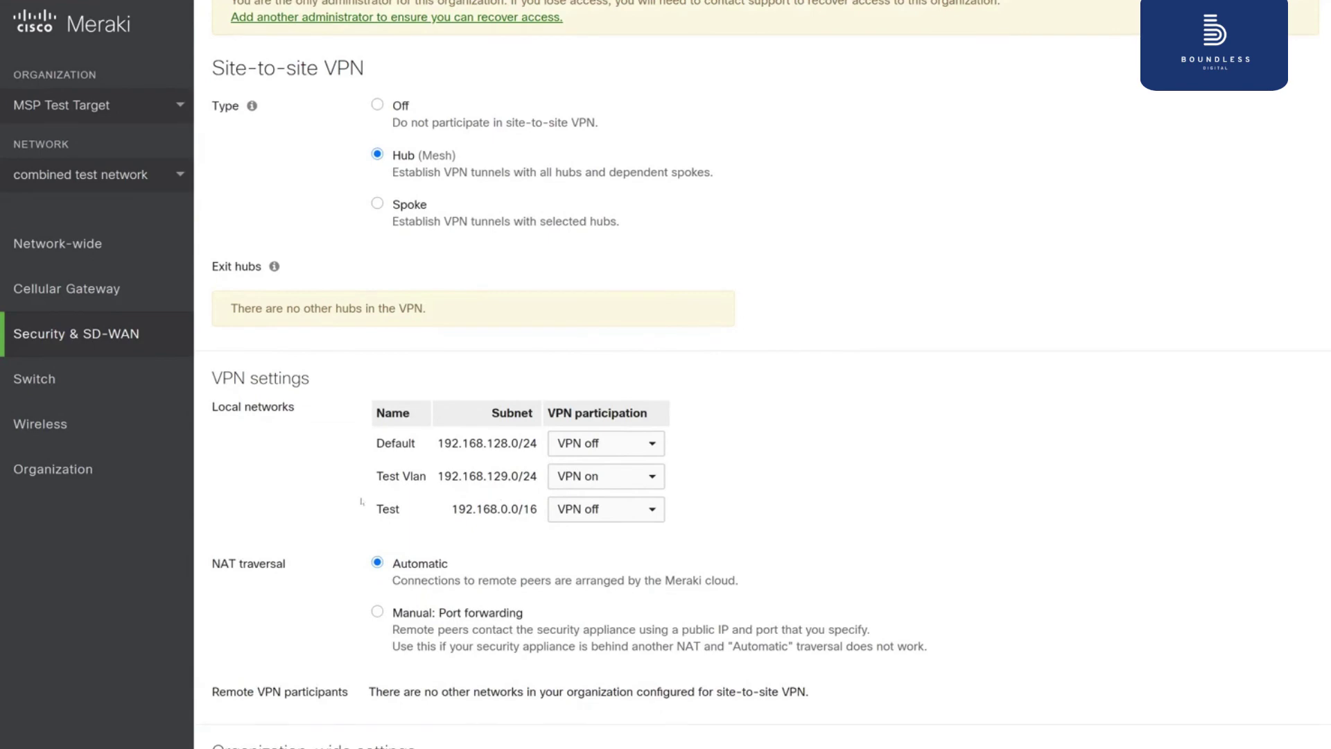
mouse_move(98, 378)
left_click(401, 416)
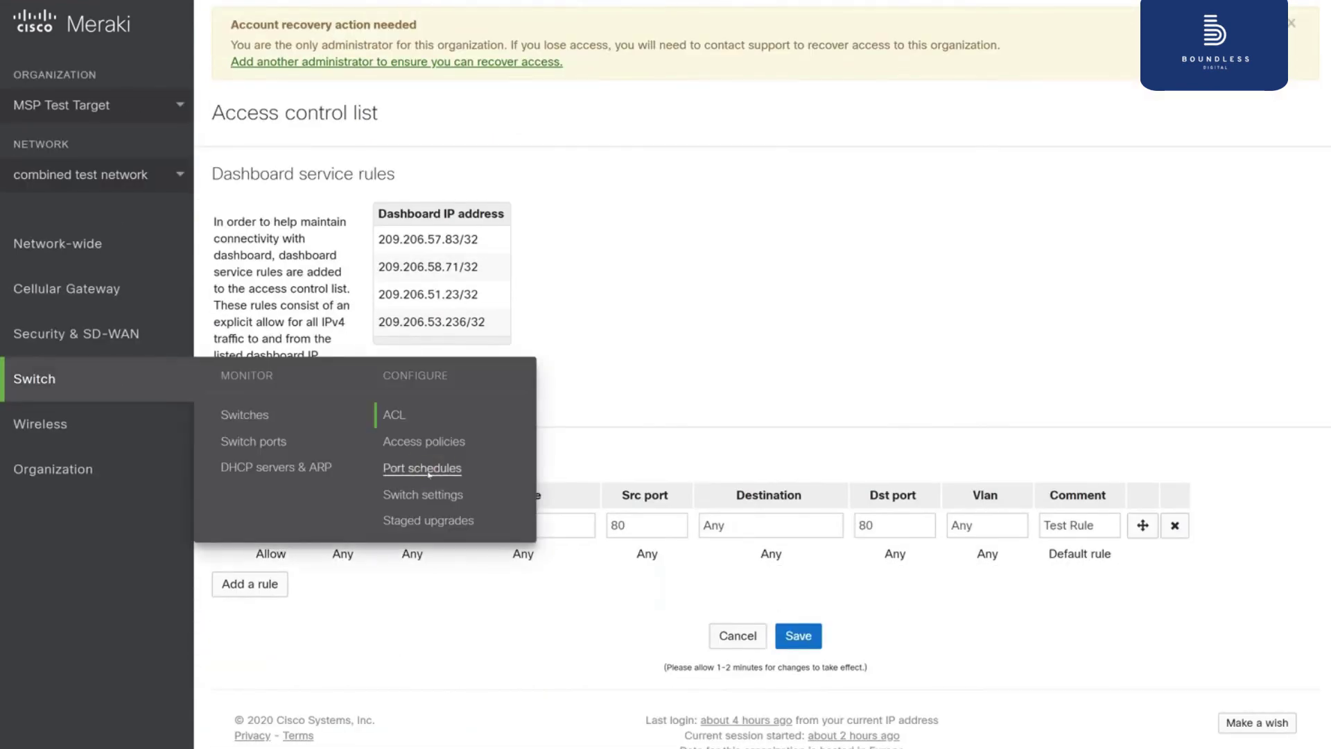
Check switch port schedules, then Test SSID 1's firewall and WordPress 500 Kbps shaping rule
left_click(420, 467)
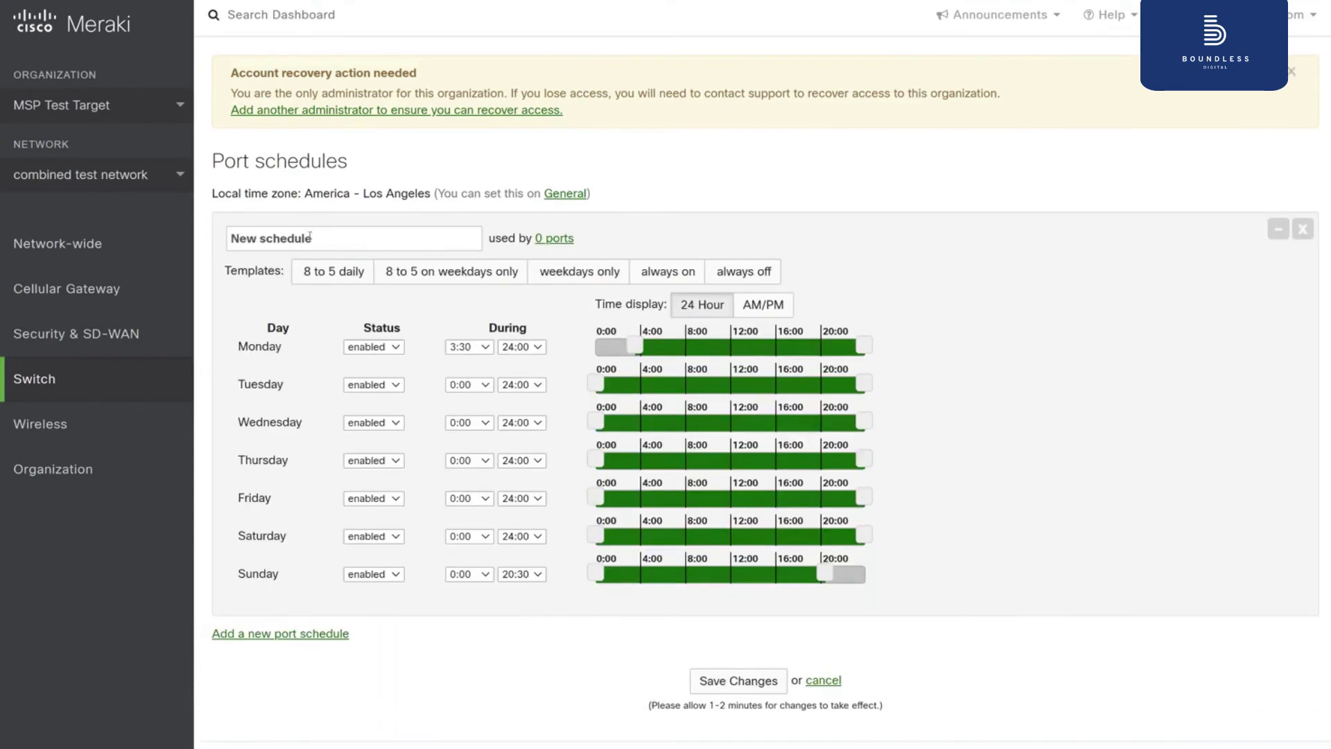
mouse_move(97, 379)
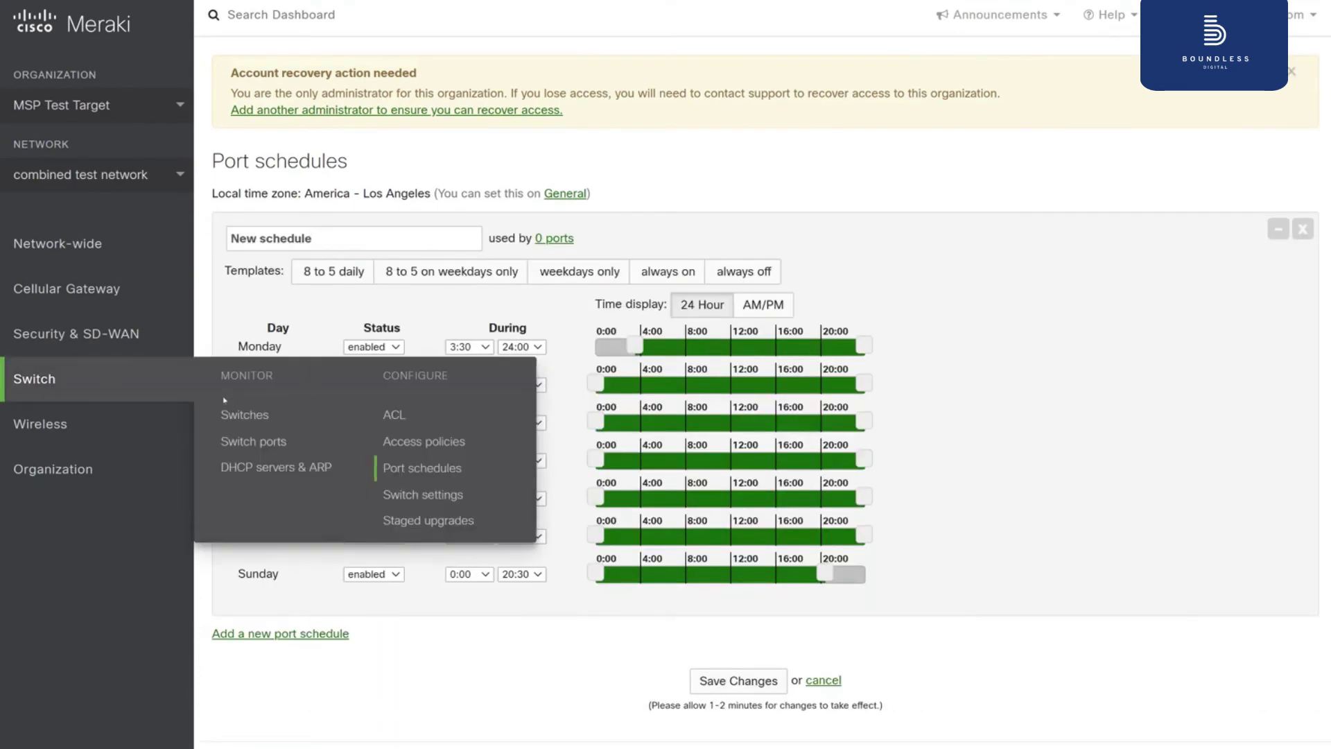
left_click(422, 494)
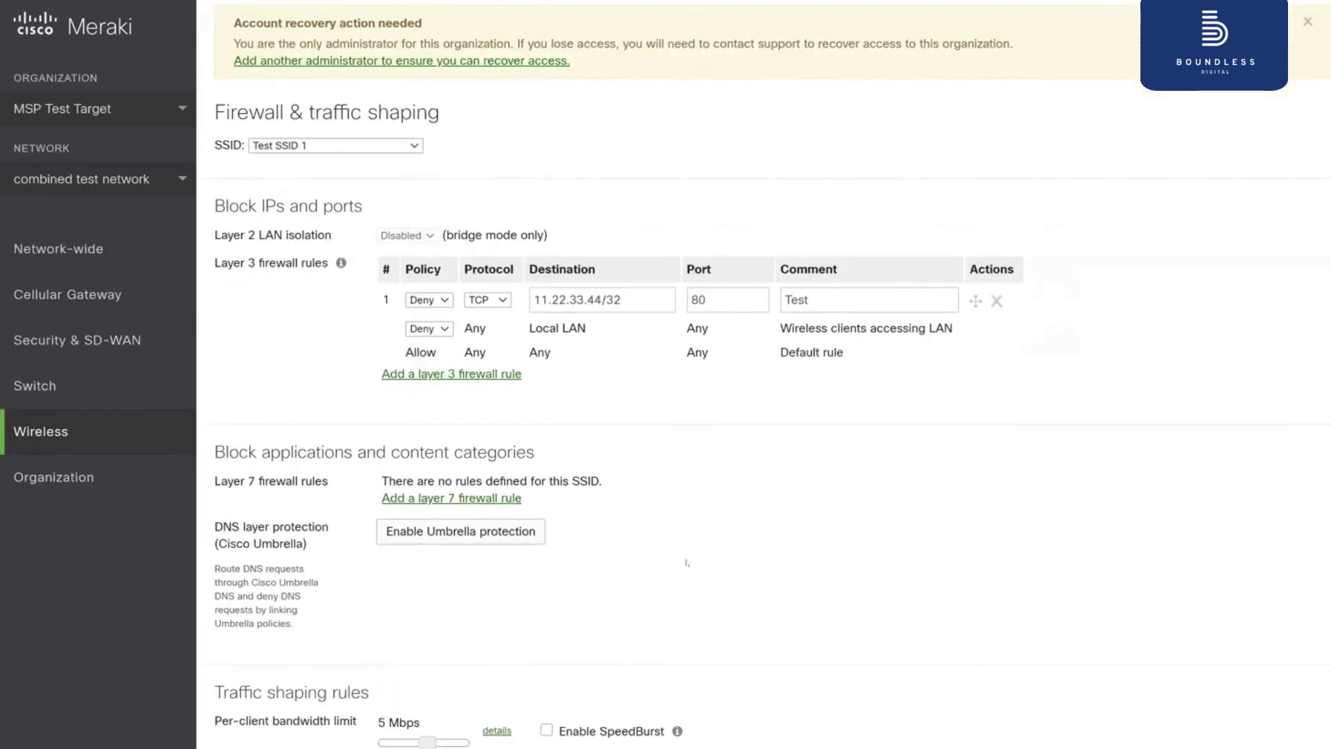
scroll(686, 563, "down", 3)
scroll(687, 562, "down", 4)
scroll(785, 591, "down", 3)
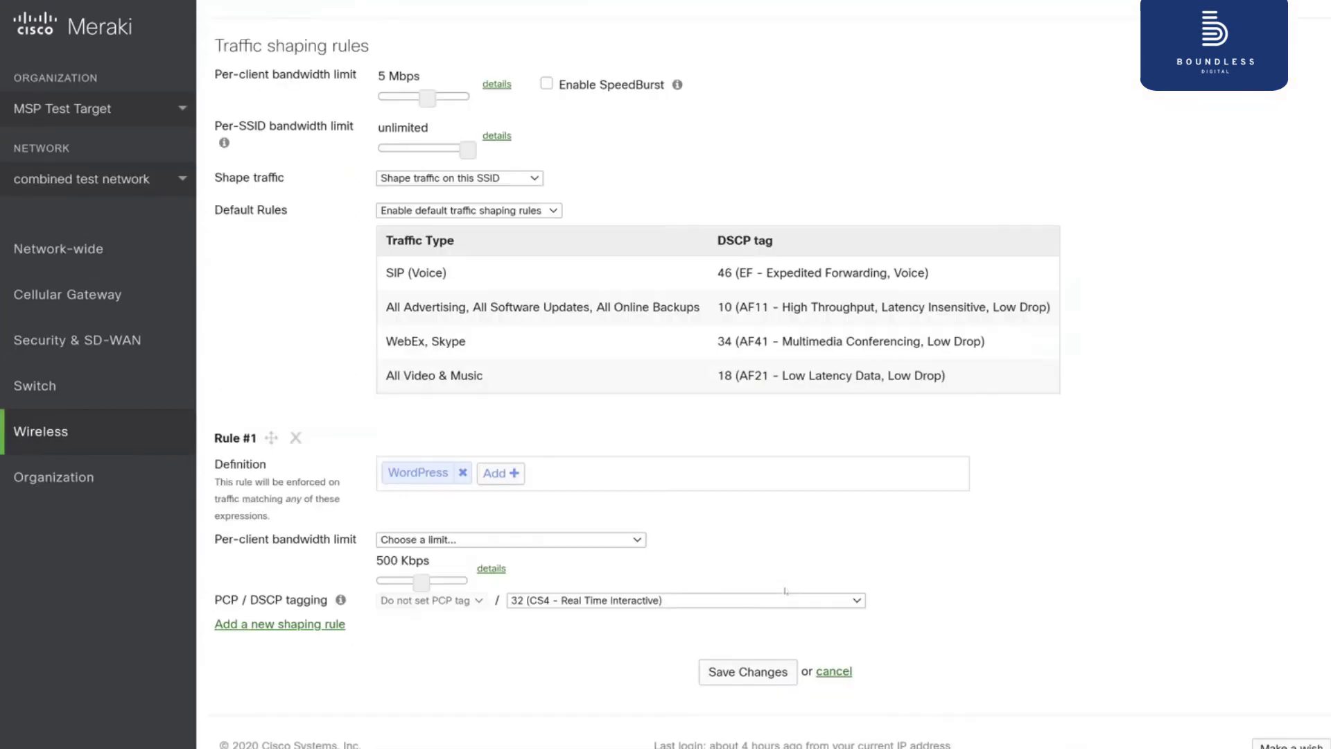
Open New Profile's RF settings and check 2.4/5 GHz radios (Auto width, 11–26 dBm)
mouse_move(125, 432)
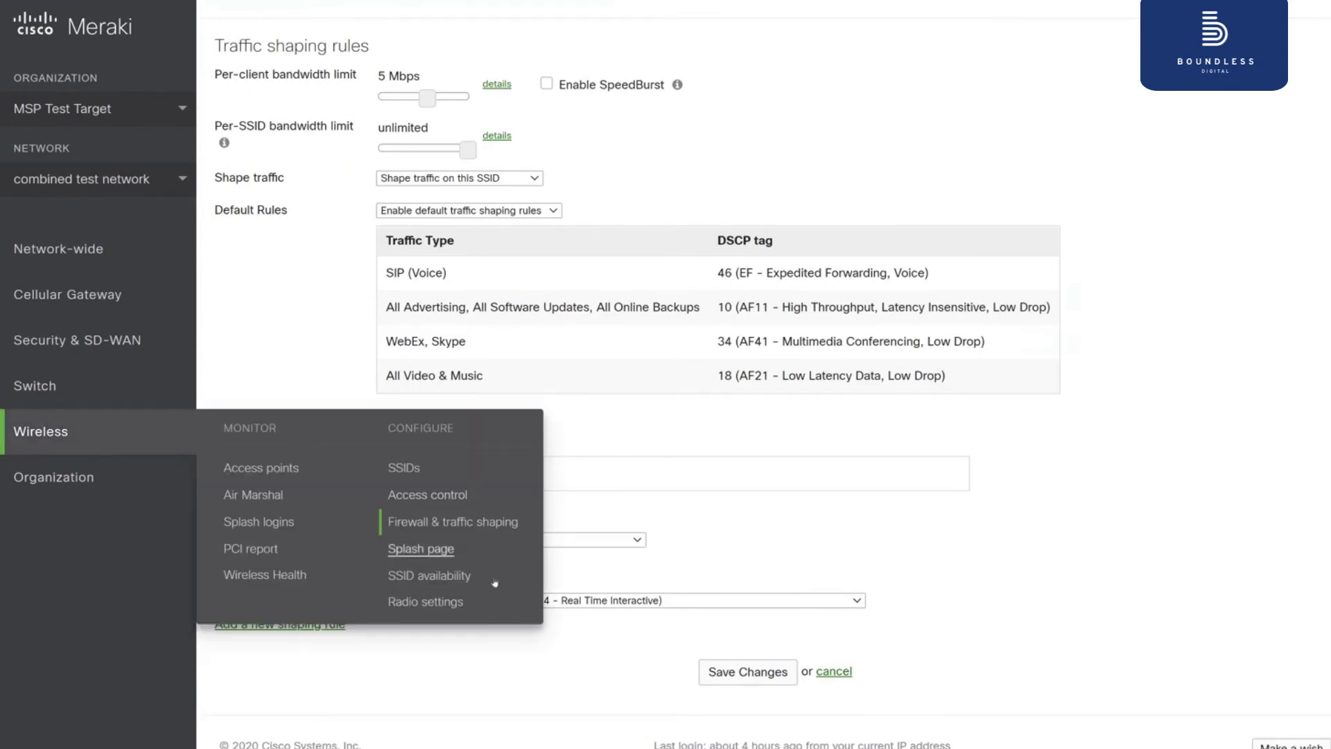
left_click(436, 602)
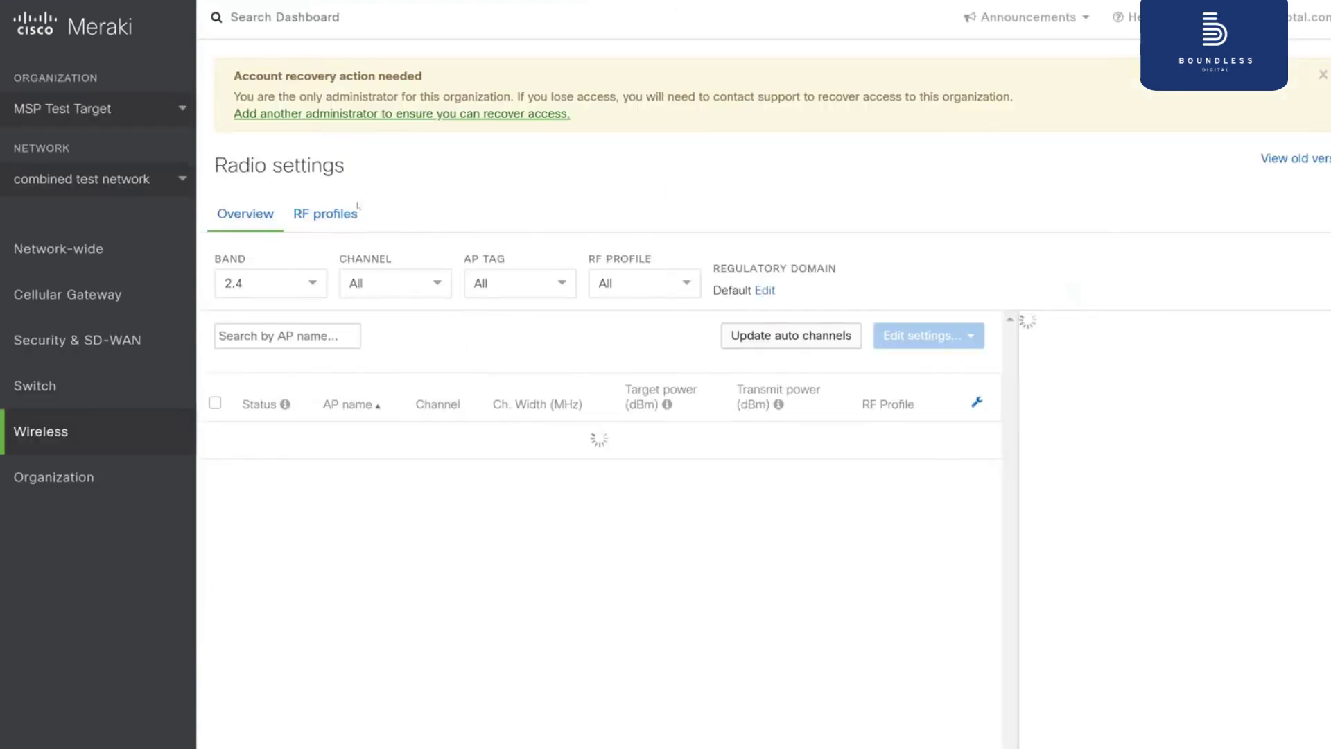
left_click(328, 215)
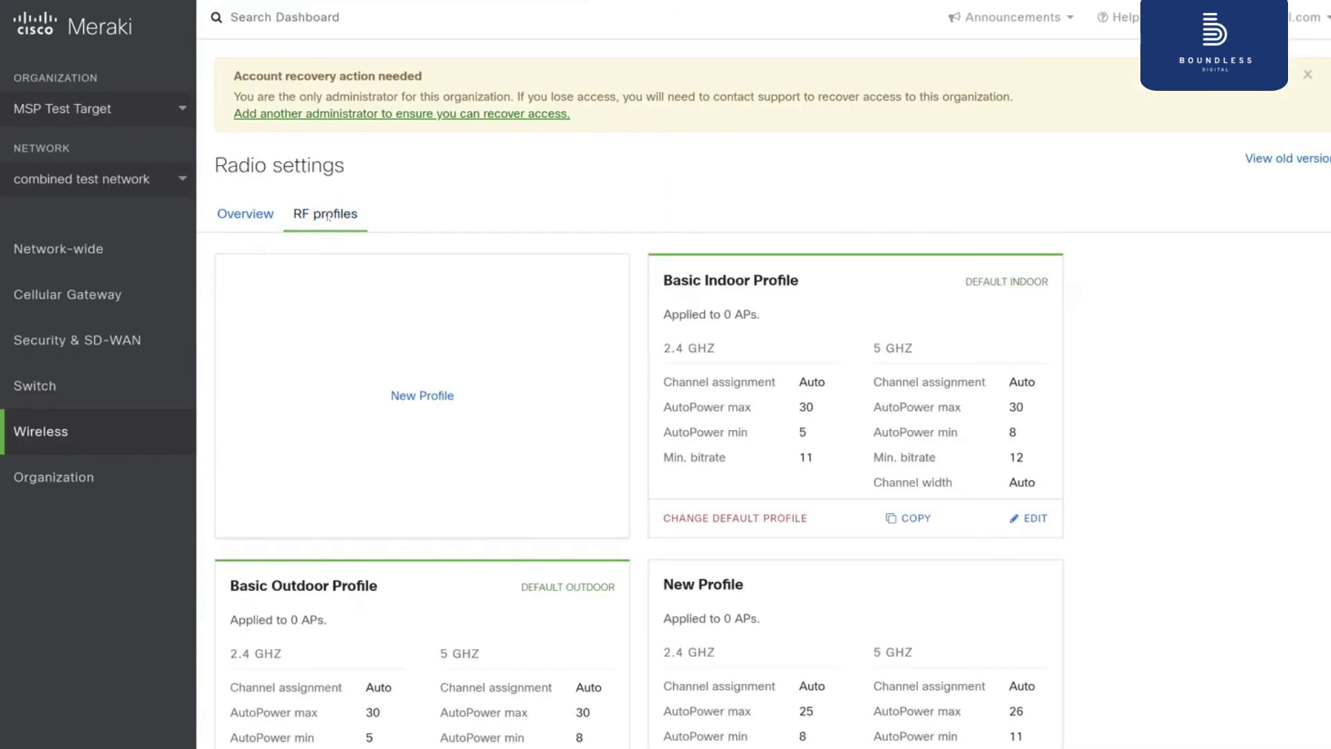
scroll(797, 645, "down", 1)
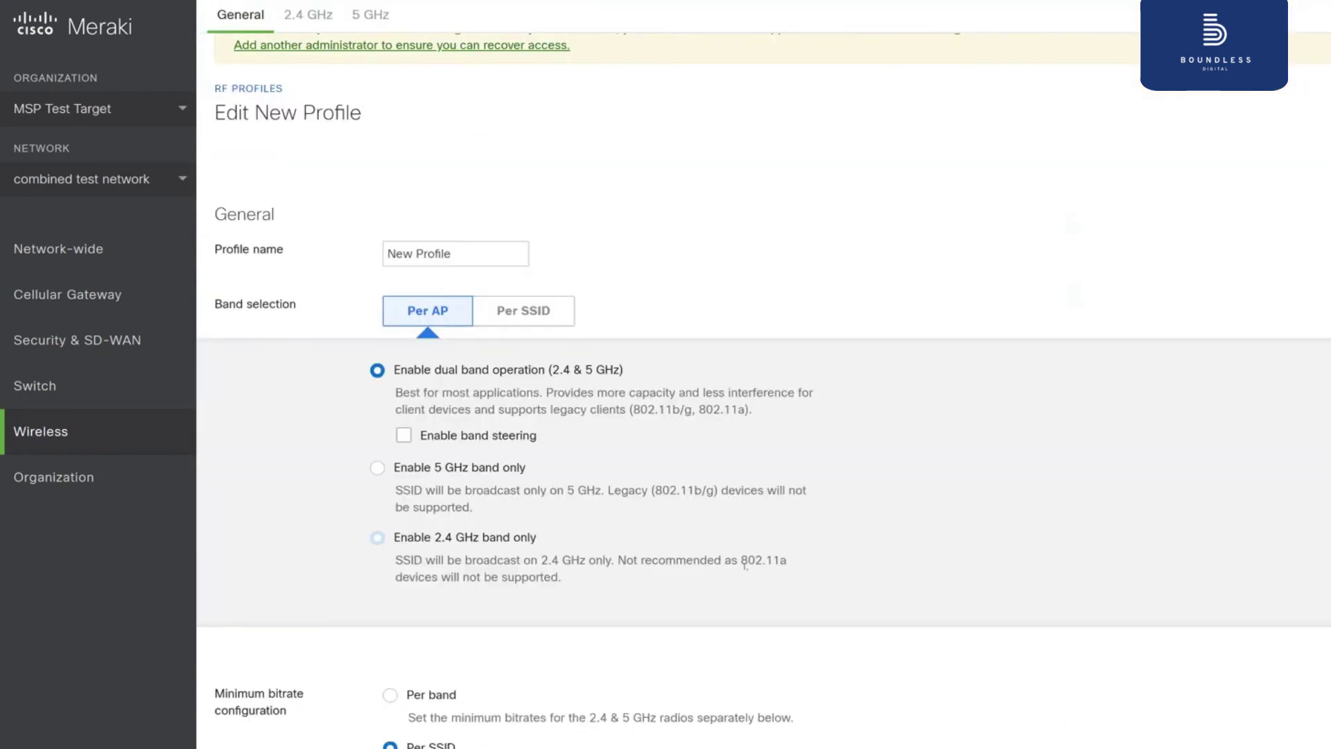
scroll(745, 565, "down", 5)
scroll(745, 566, "down", 10)
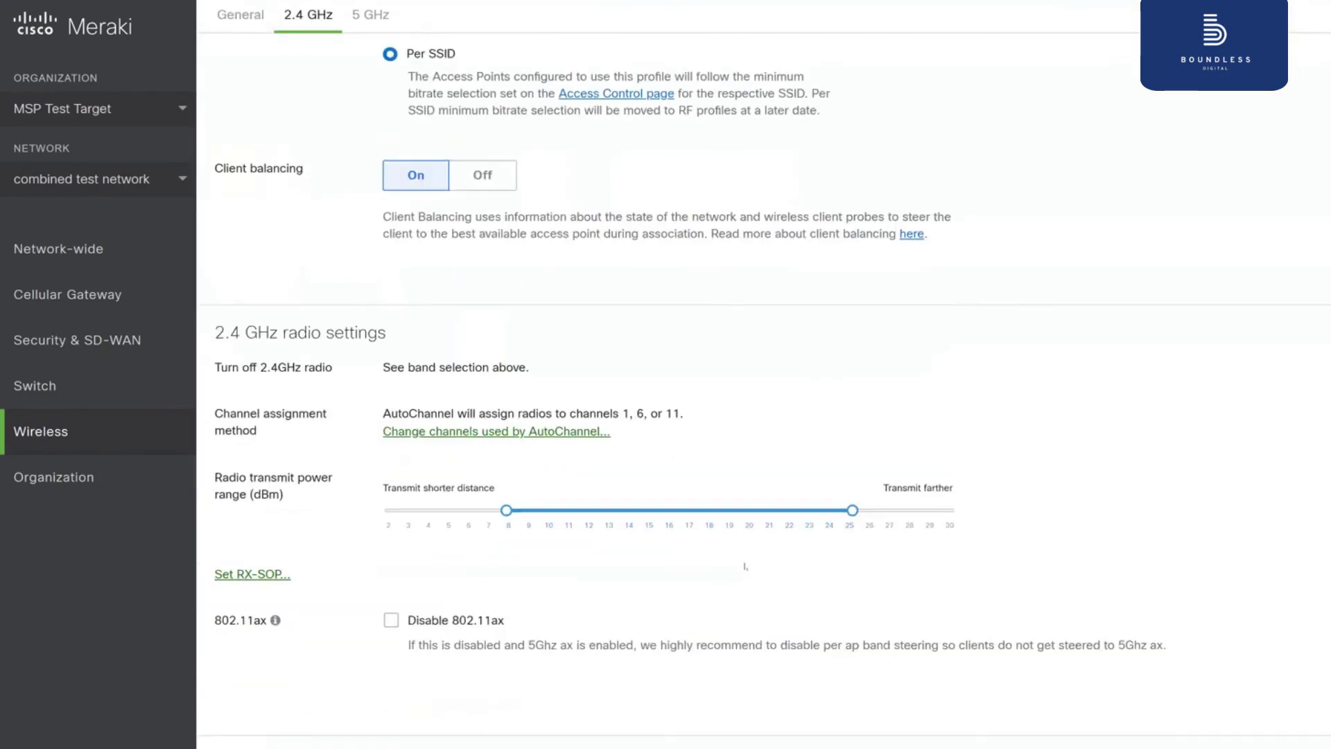
scroll(746, 566, "down", 2)
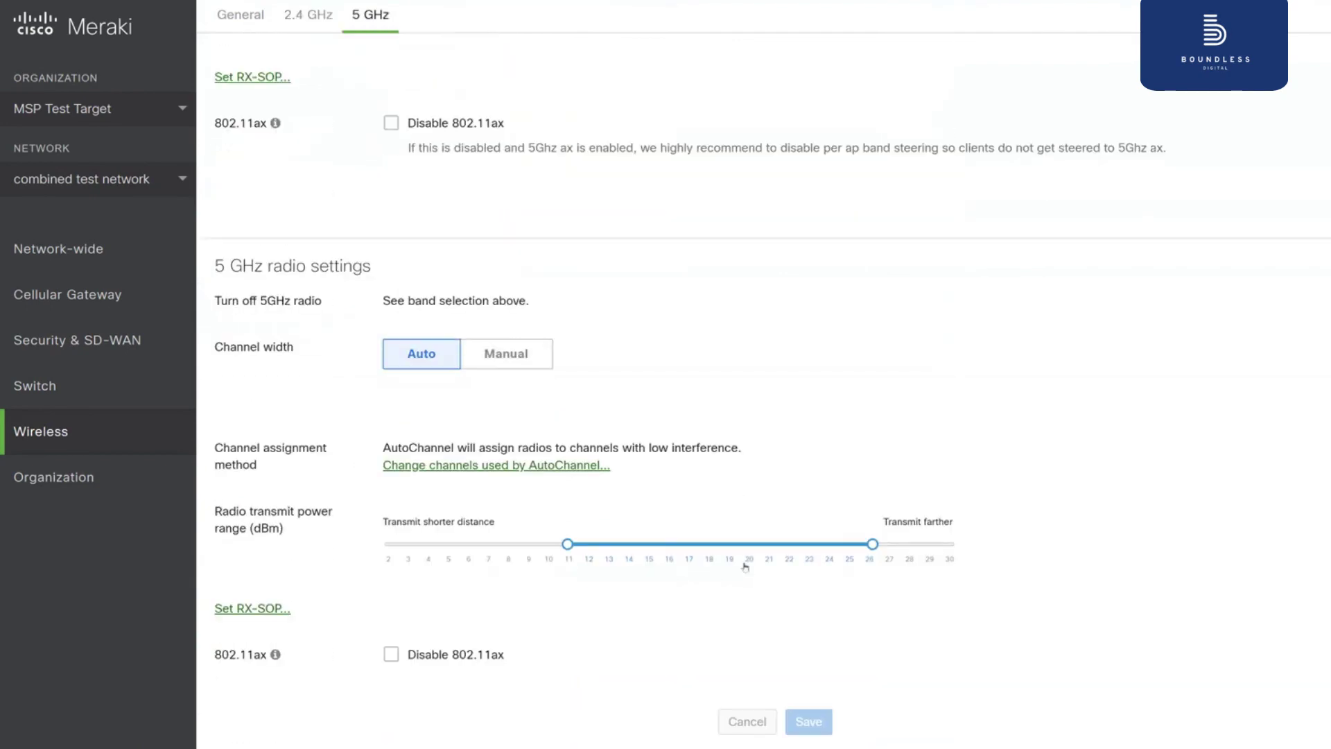